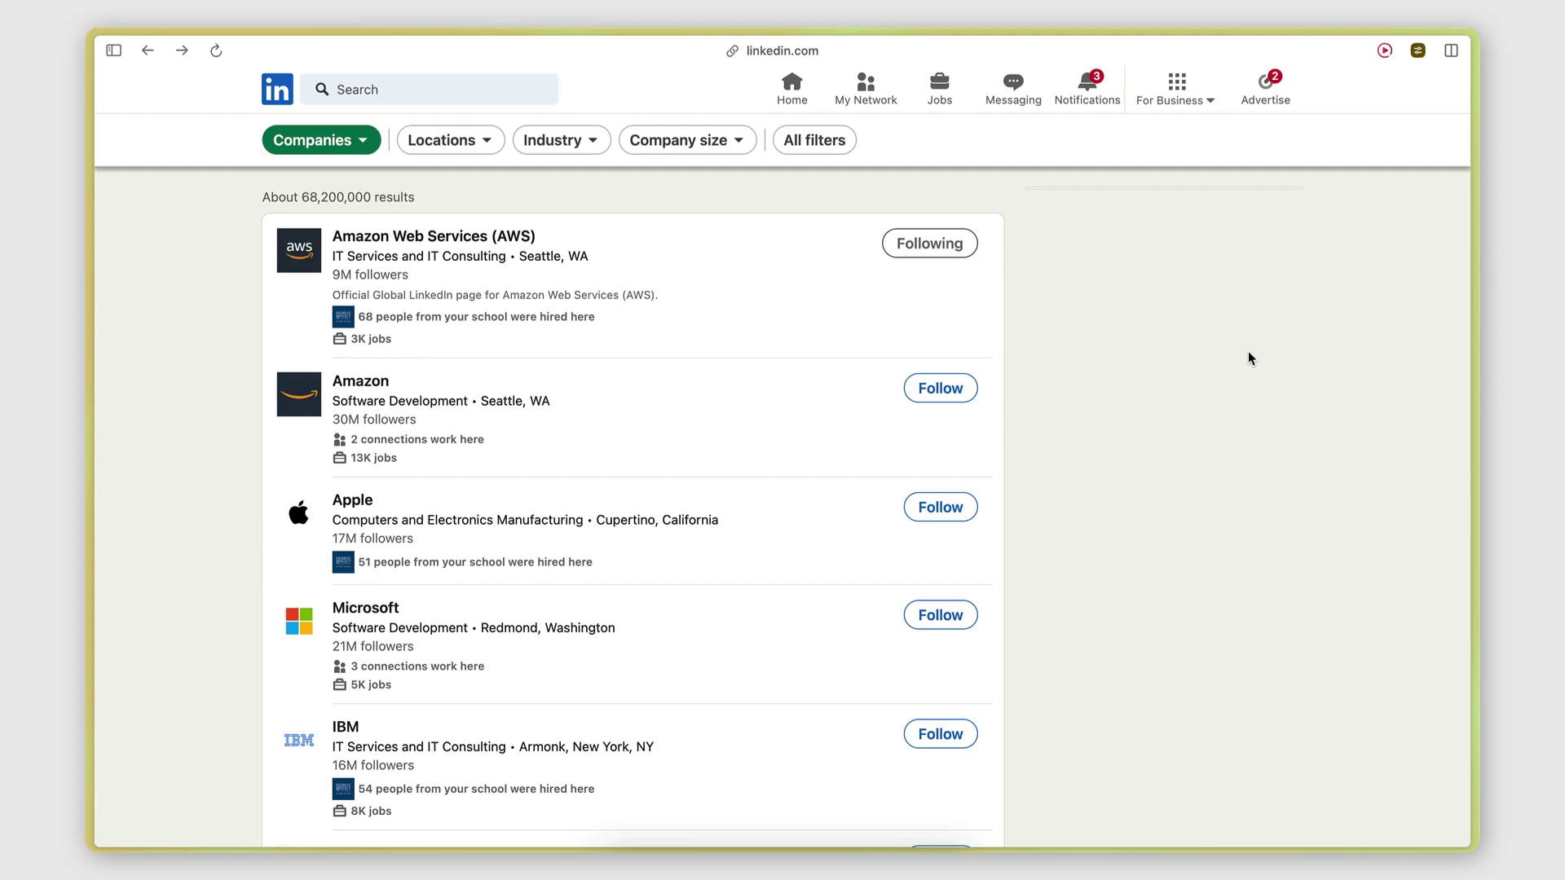
- Browse the LinkedIn company search results, visiting the Amazon company page and returning
{"action": "left_click", "coordinate": [323, 146]}
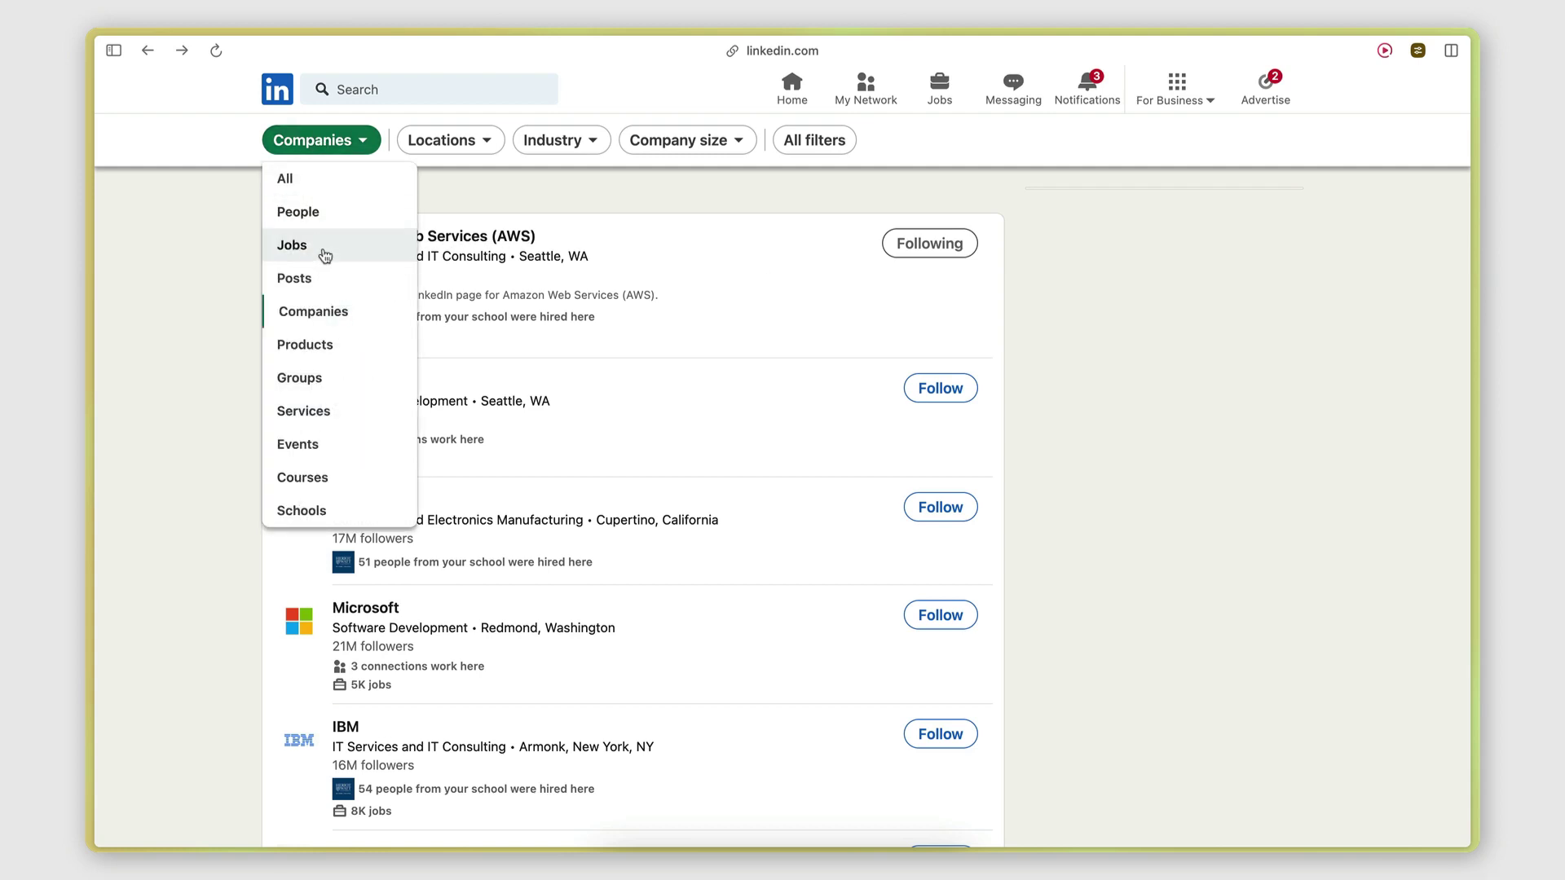
{"action": "left_click", "coordinate": [1135, 365]}
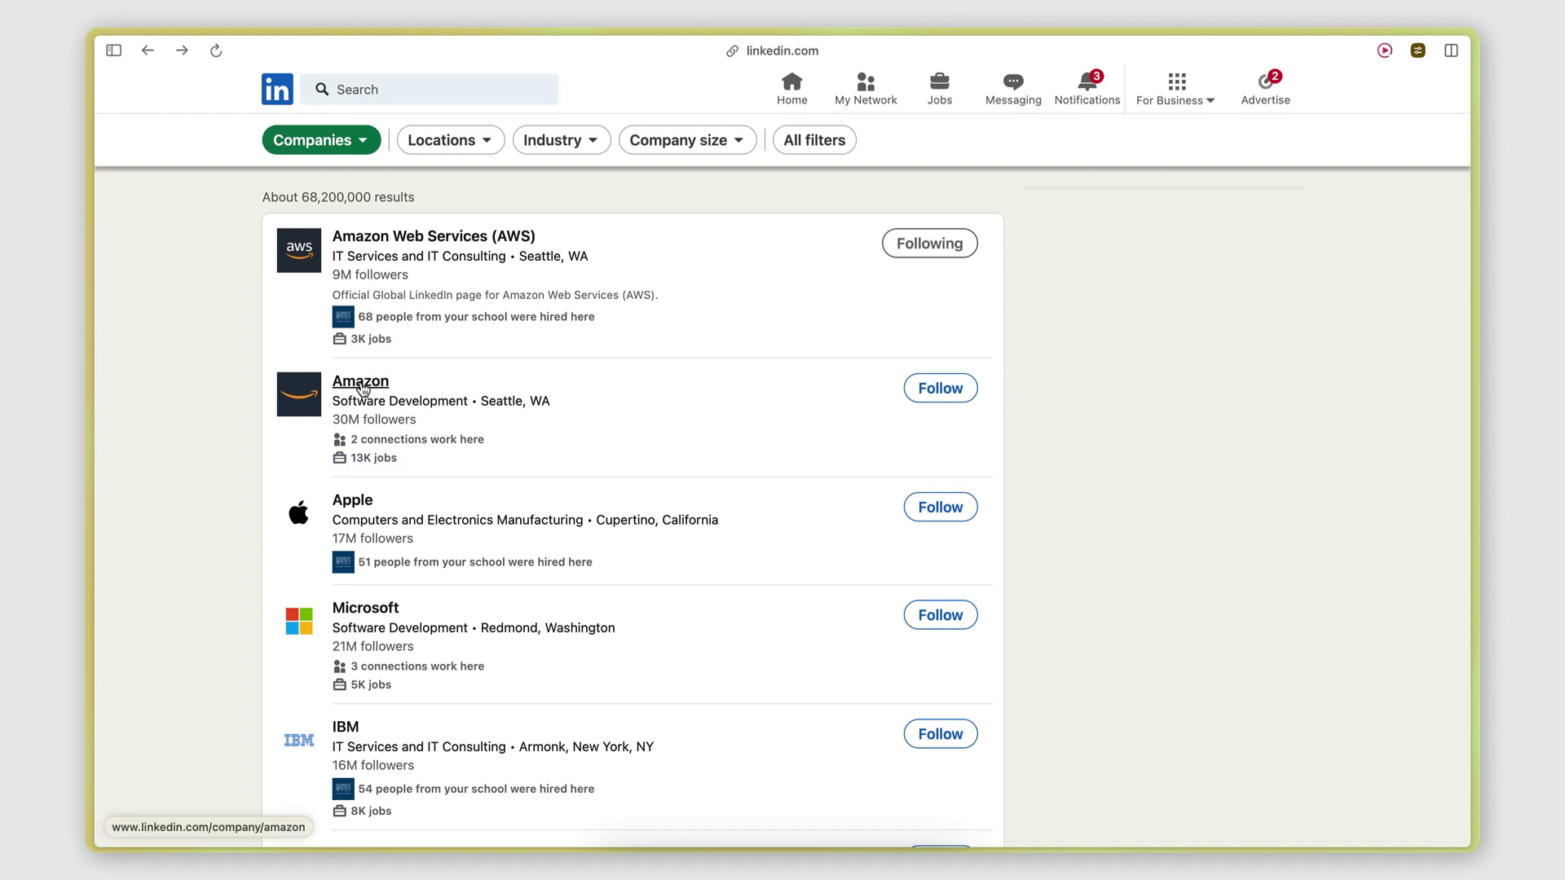
{"action": "scroll", "coordinate": [402, 453], "scroll_direction": "down", "scroll_amount": 1}
{"action": "scroll", "coordinate": [404, 455], "scroll_direction": "up", "scroll_amount": 2}
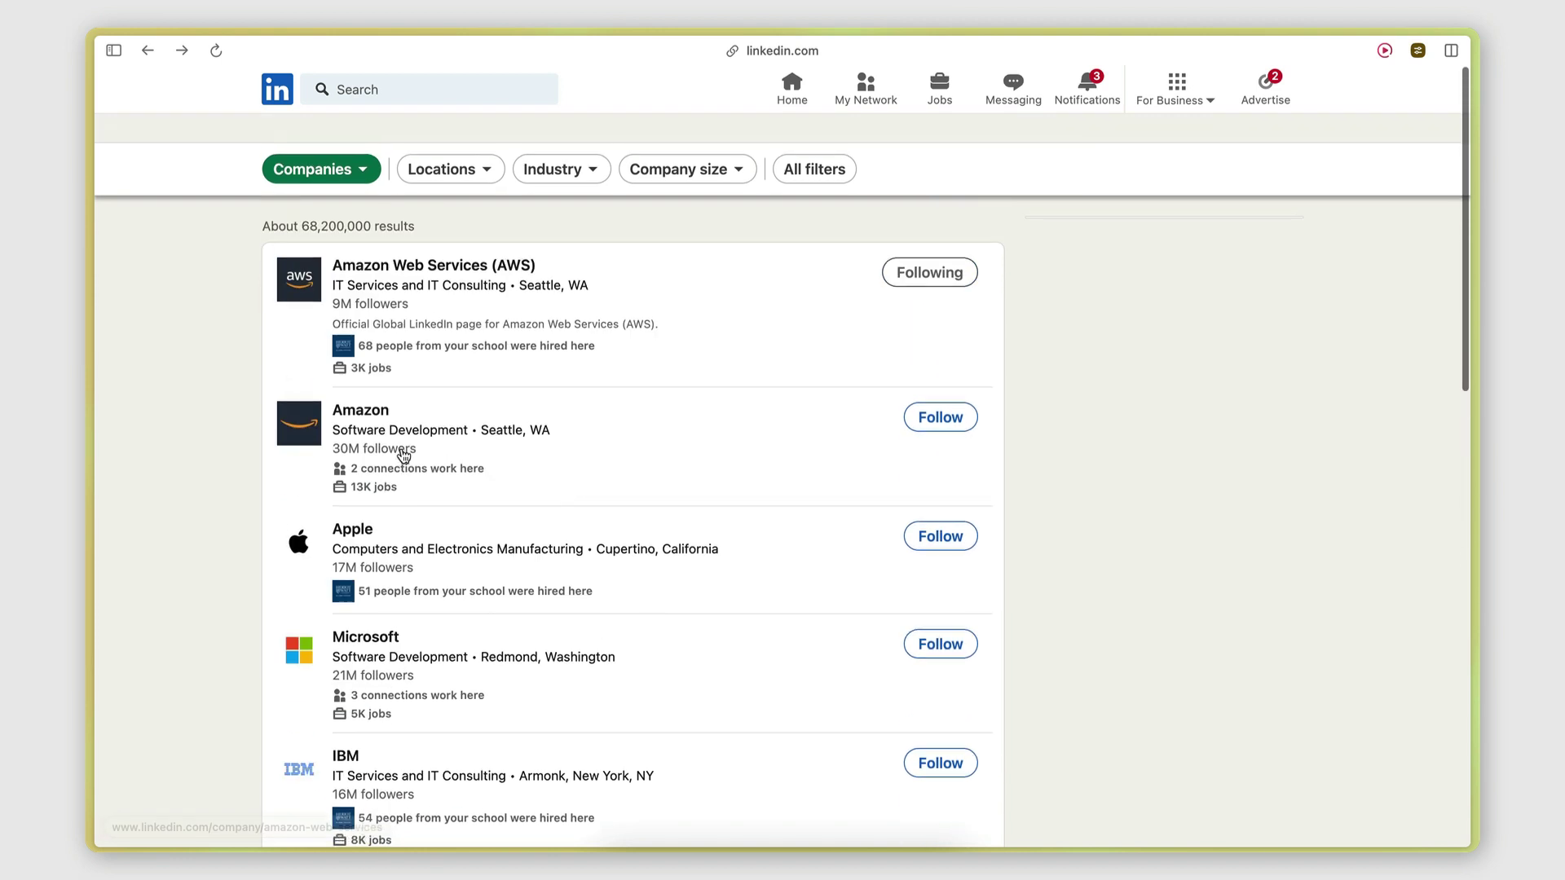
{"action": "left_click", "coordinate": [356, 380]}
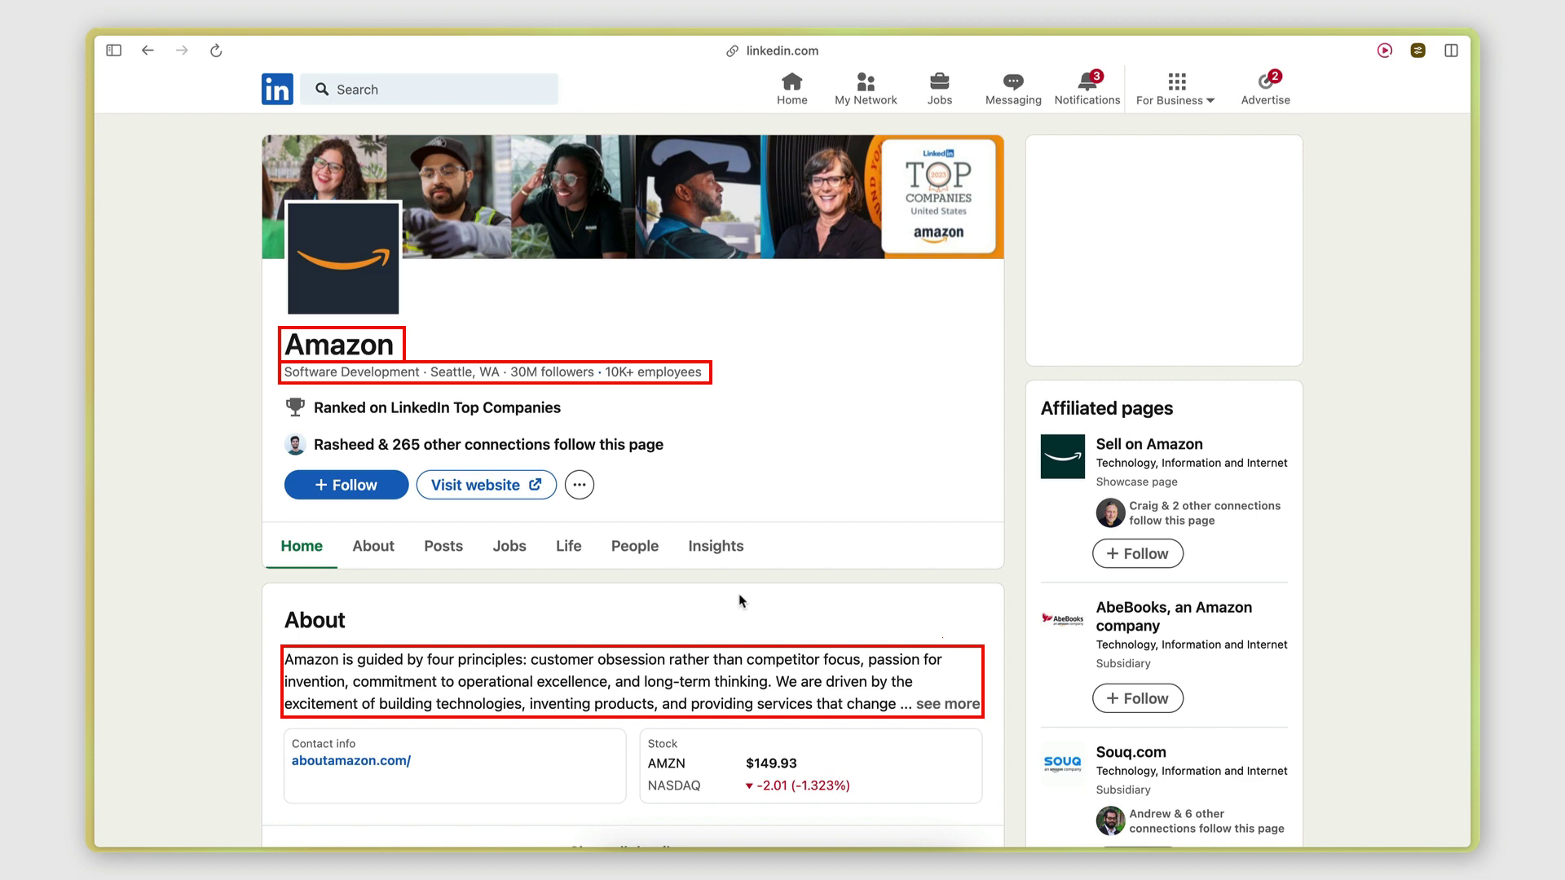
{"action": "left_click", "coordinate": [148, 49]}
{"action": "scroll", "coordinate": [1130, 678], "scroll_direction": "down", "scroll_amount": 2}
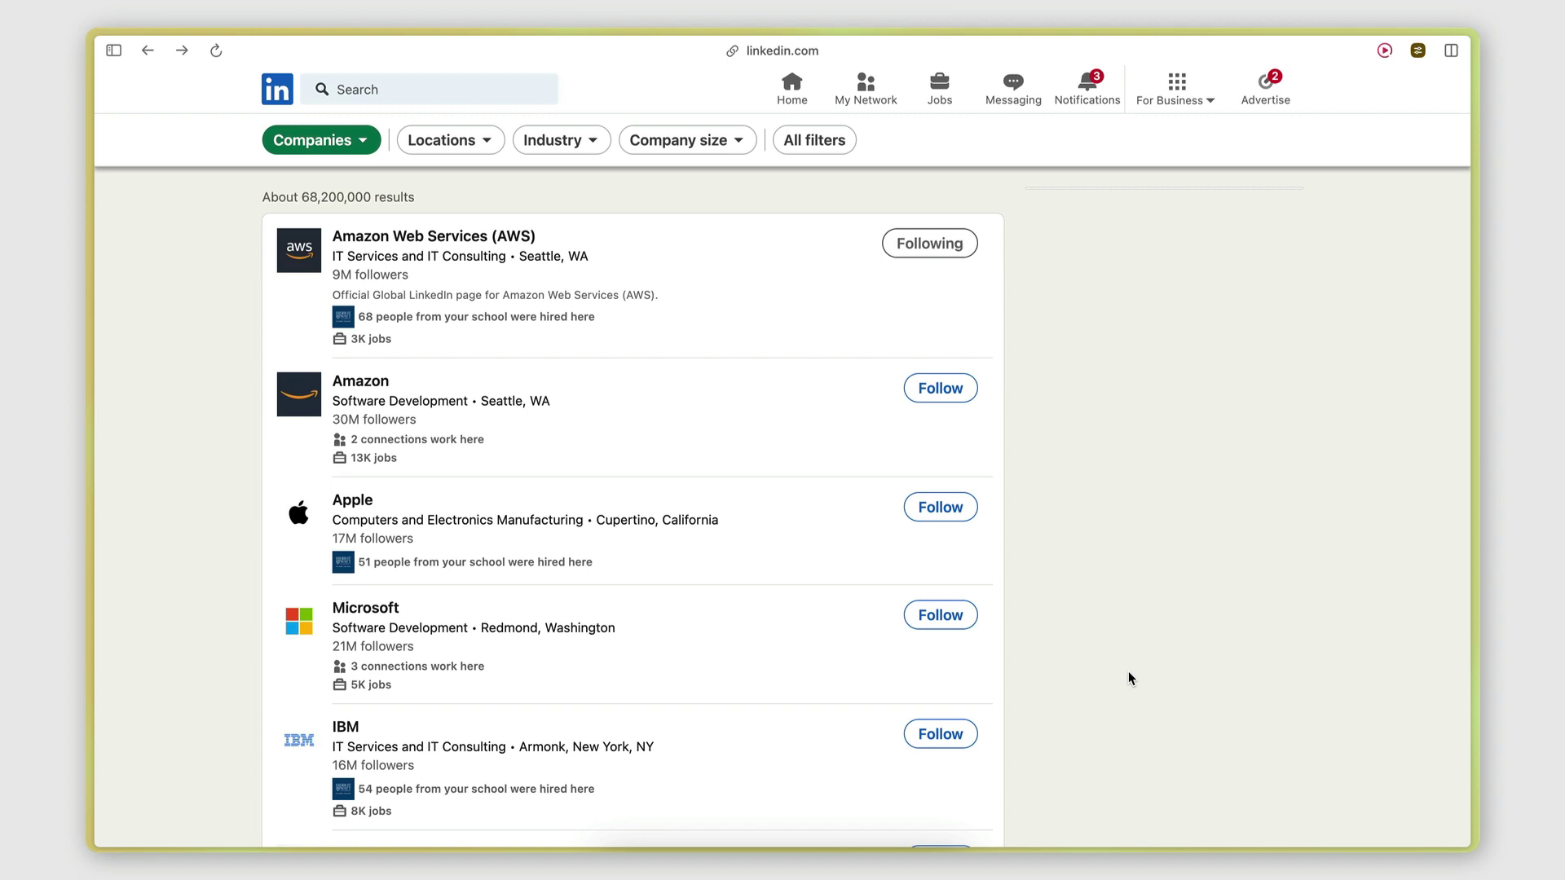
{"action": "mouse_move", "coordinate": [88, 143]}
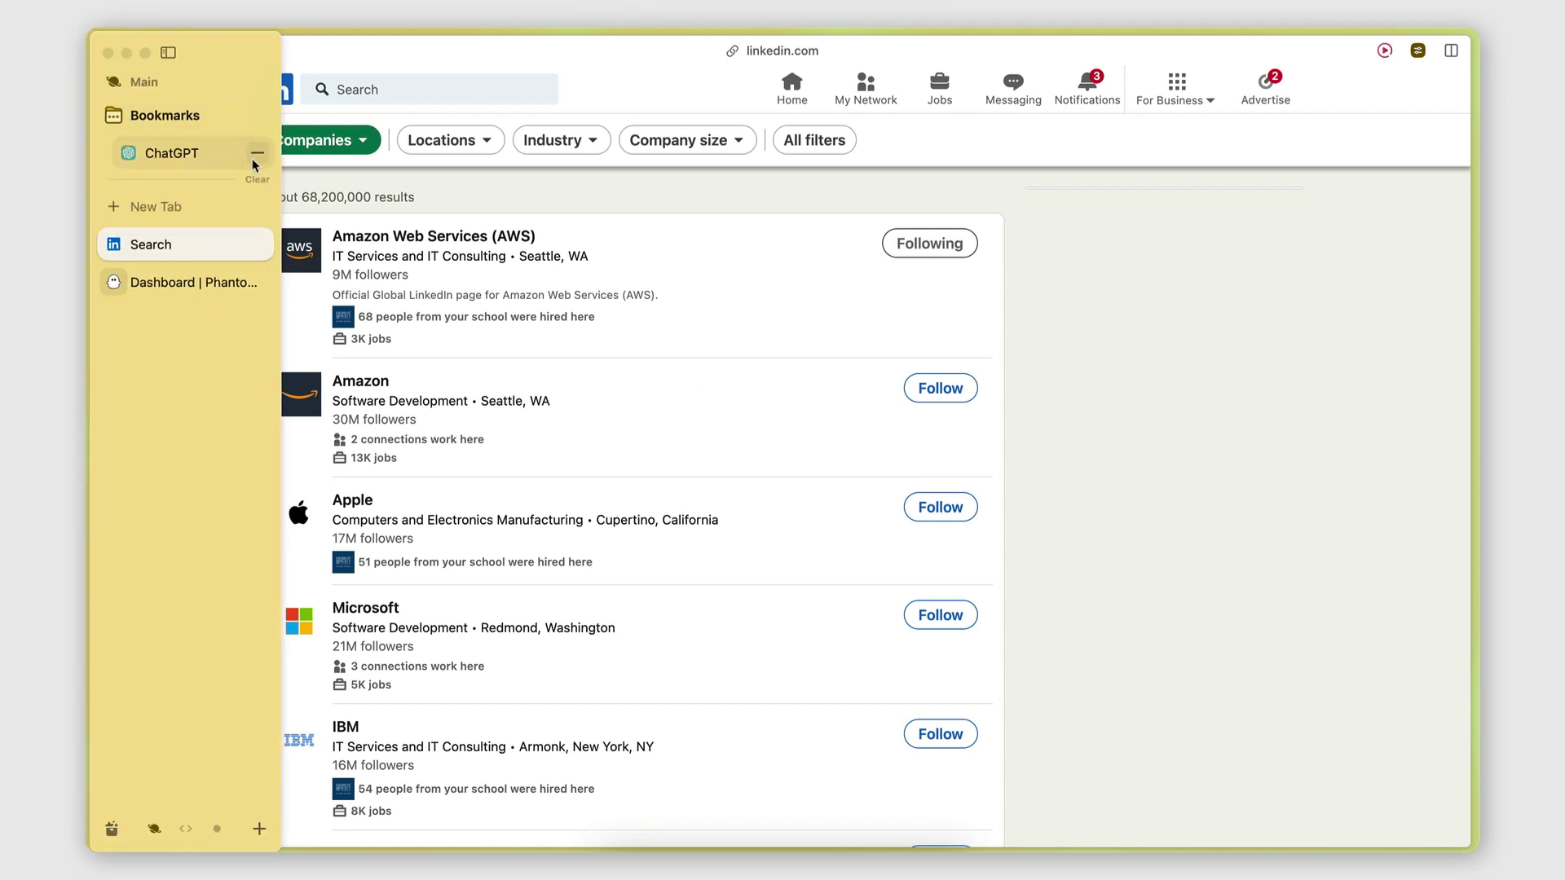
- Search PhantomBuster's phantom catalogue for 'linkedin company'
{"action": "left_click", "coordinate": [169, 285]}
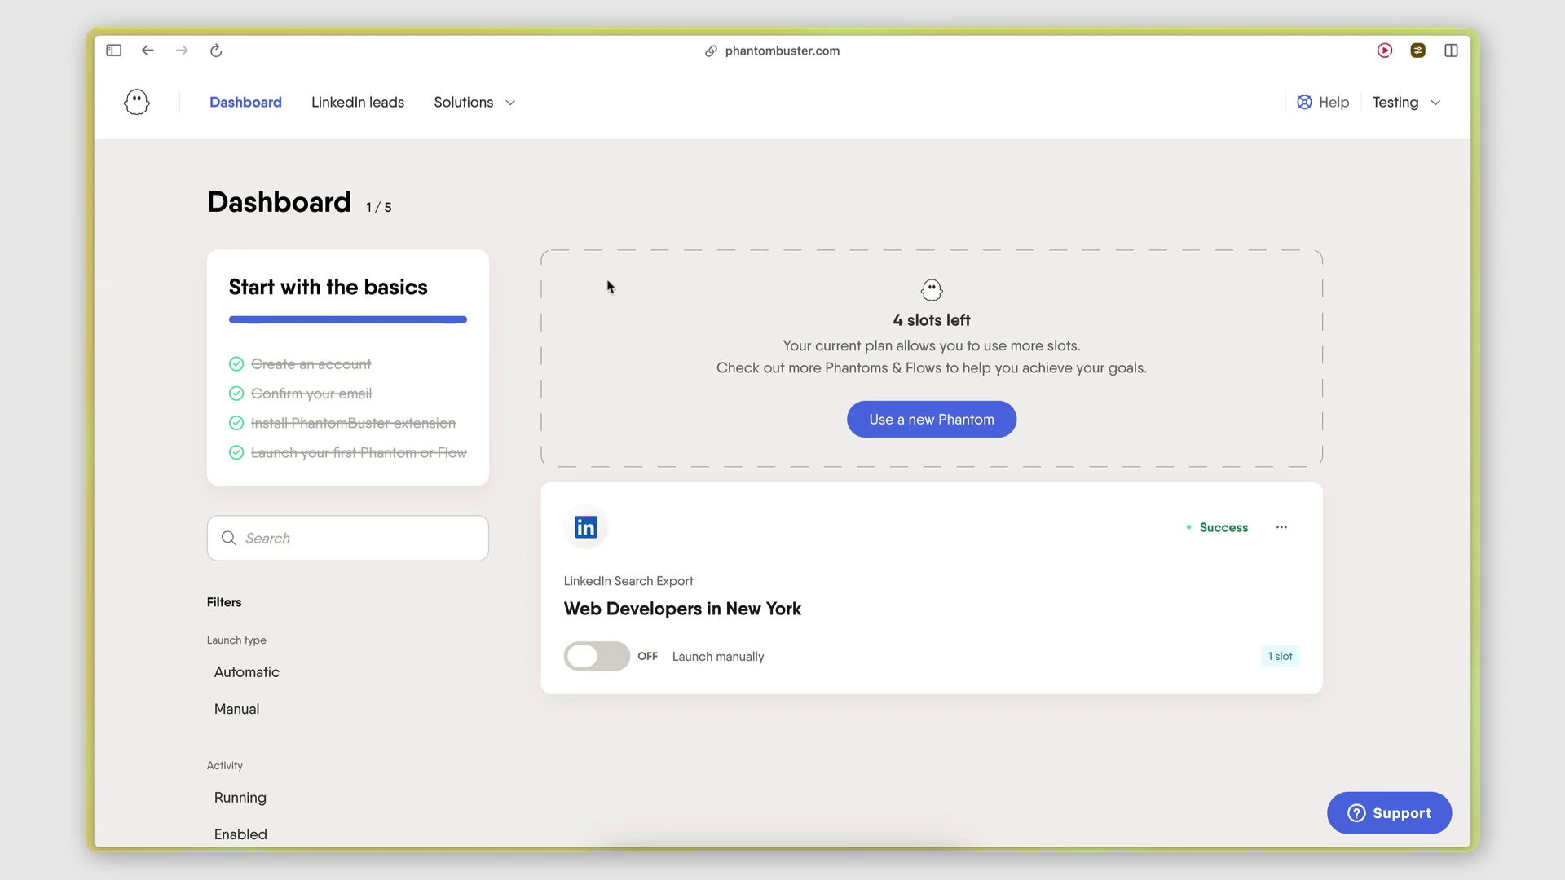
{"action": "left_click", "coordinate": [463, 104]}
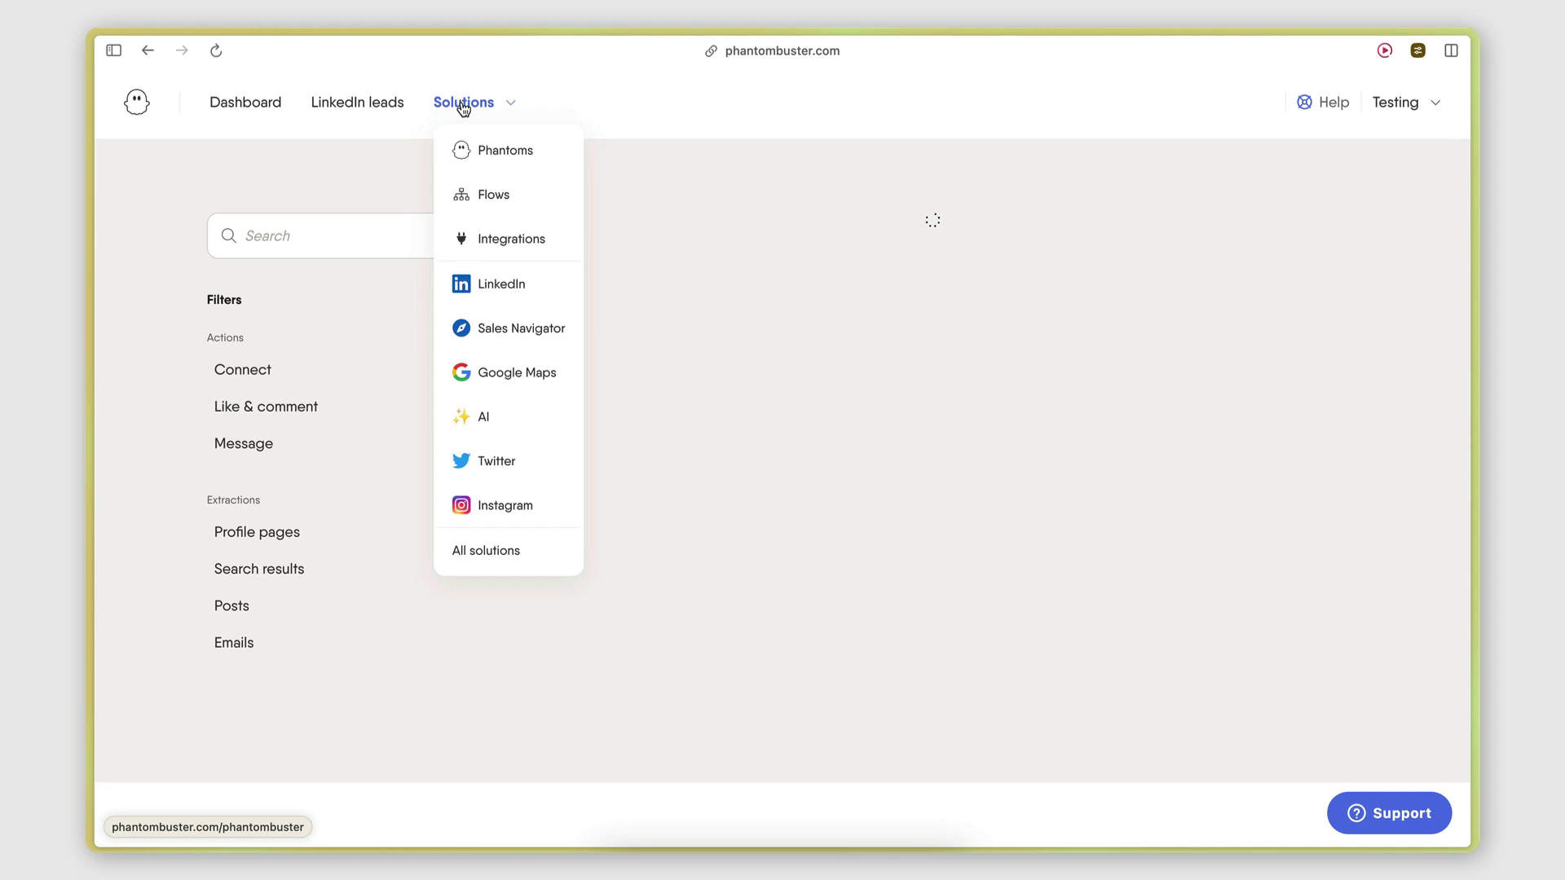
{"action": "left_click", "coordinate": [291, 235]}
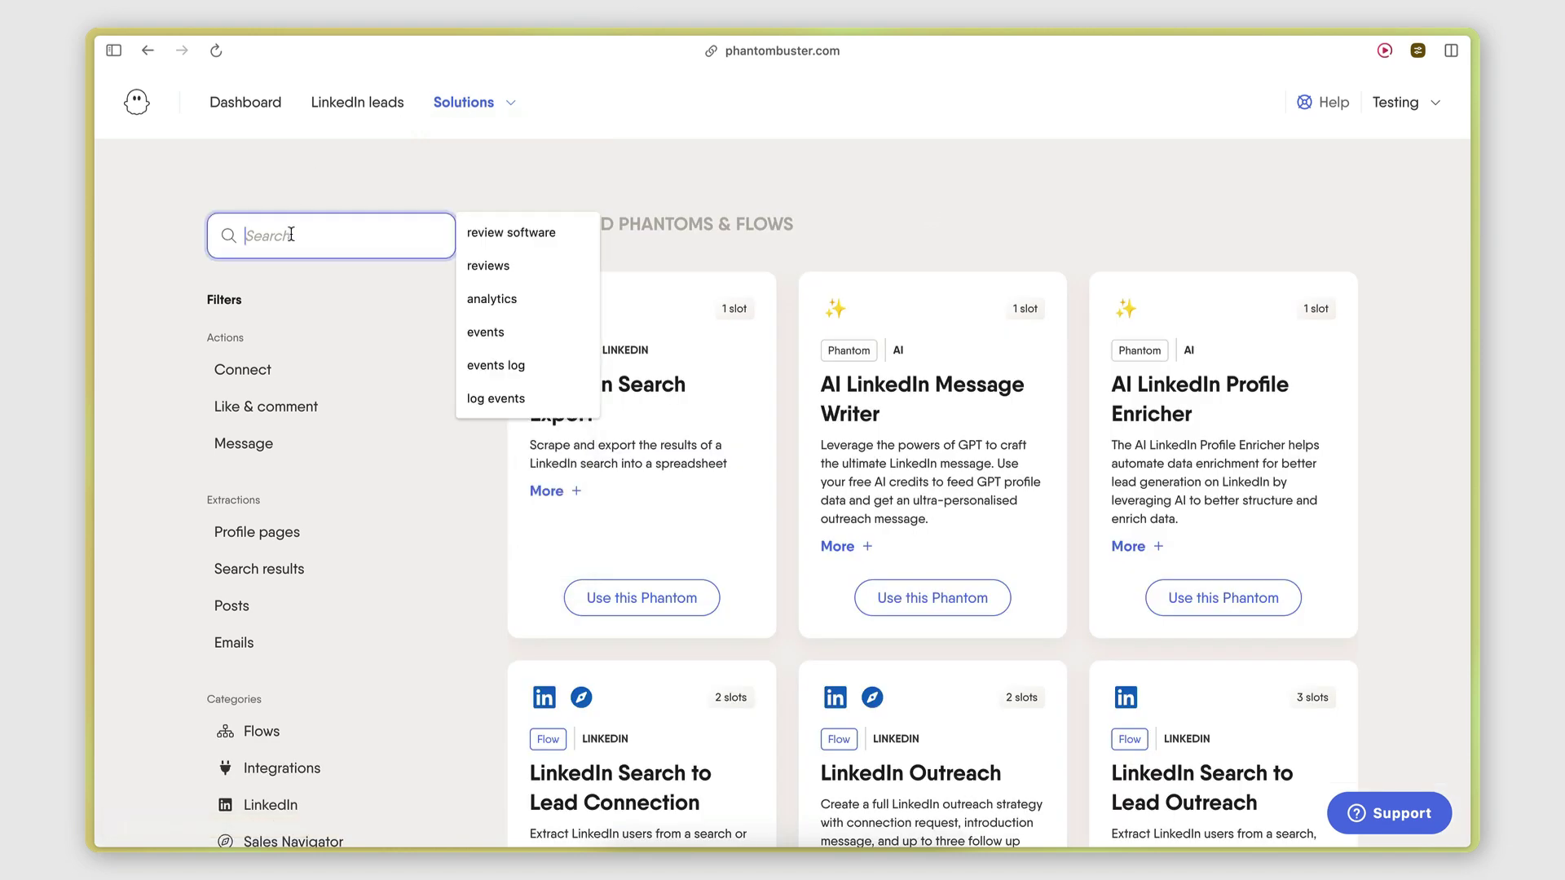
{"action": "type", "text": "linkedin company"}
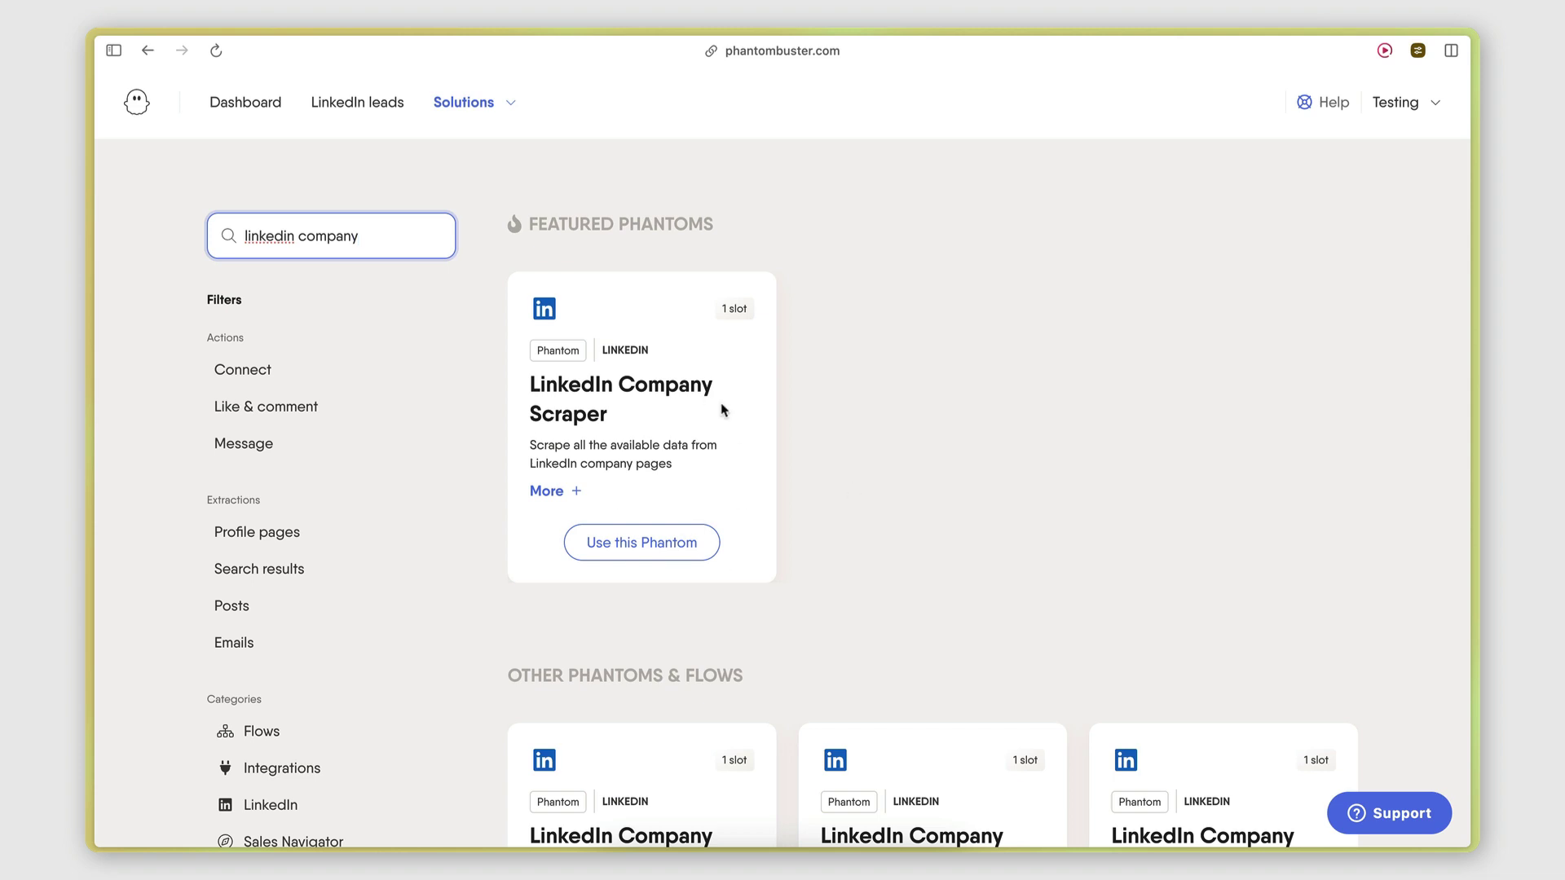
- Start a LinkedIn Company Scraper sourcing companies from a URL, then go to the Linkedin Companies sheet
{"action": "left_click", "coordinate": [659, 551]}
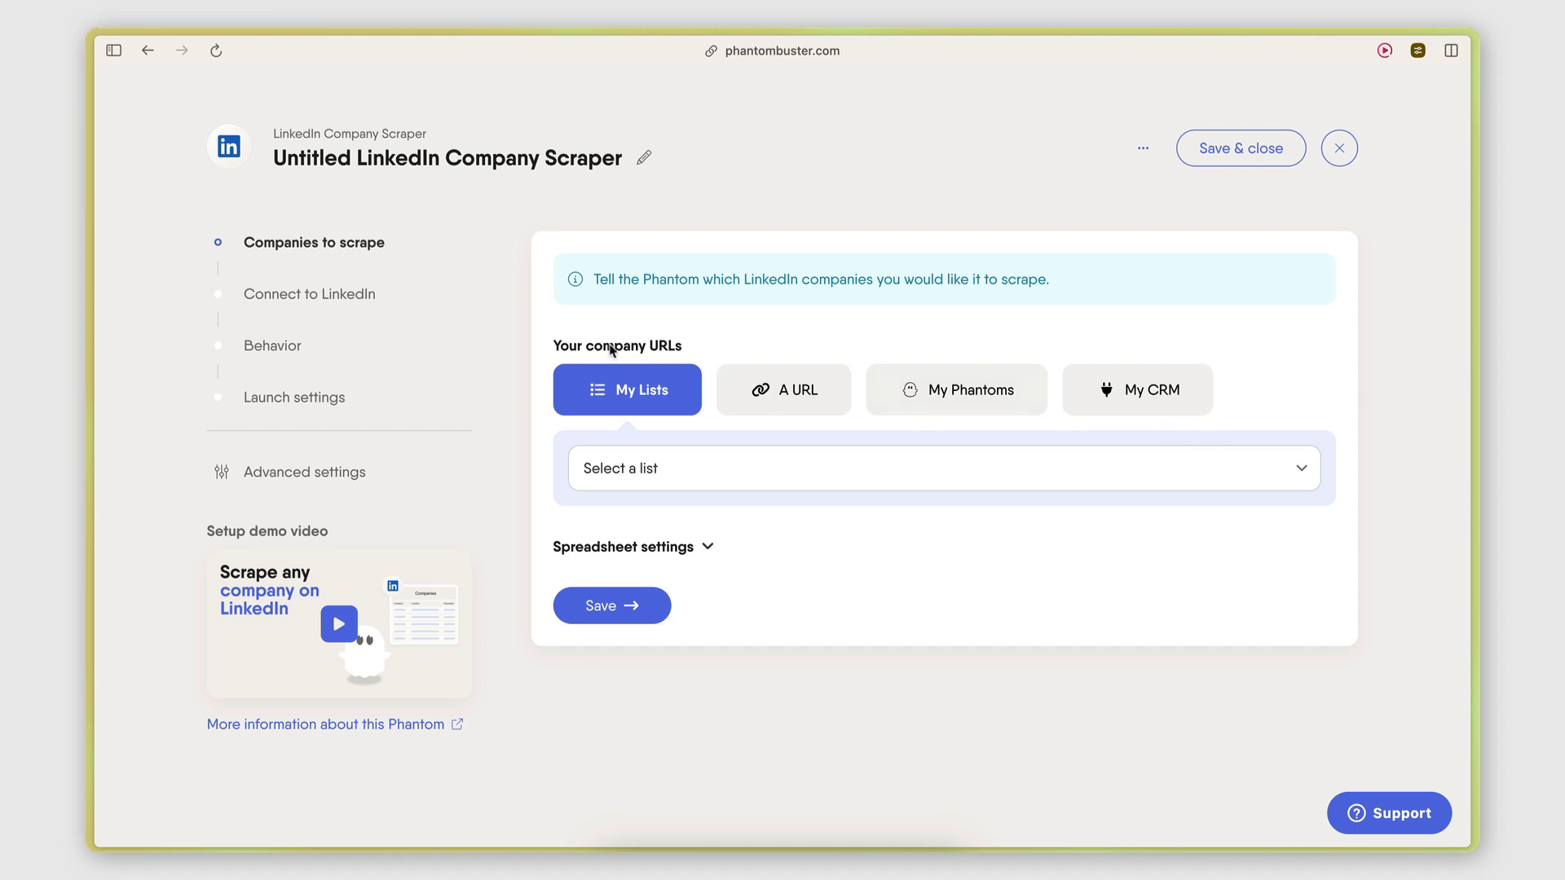
{"action": "left_click", "coordinate": [770, 394]}
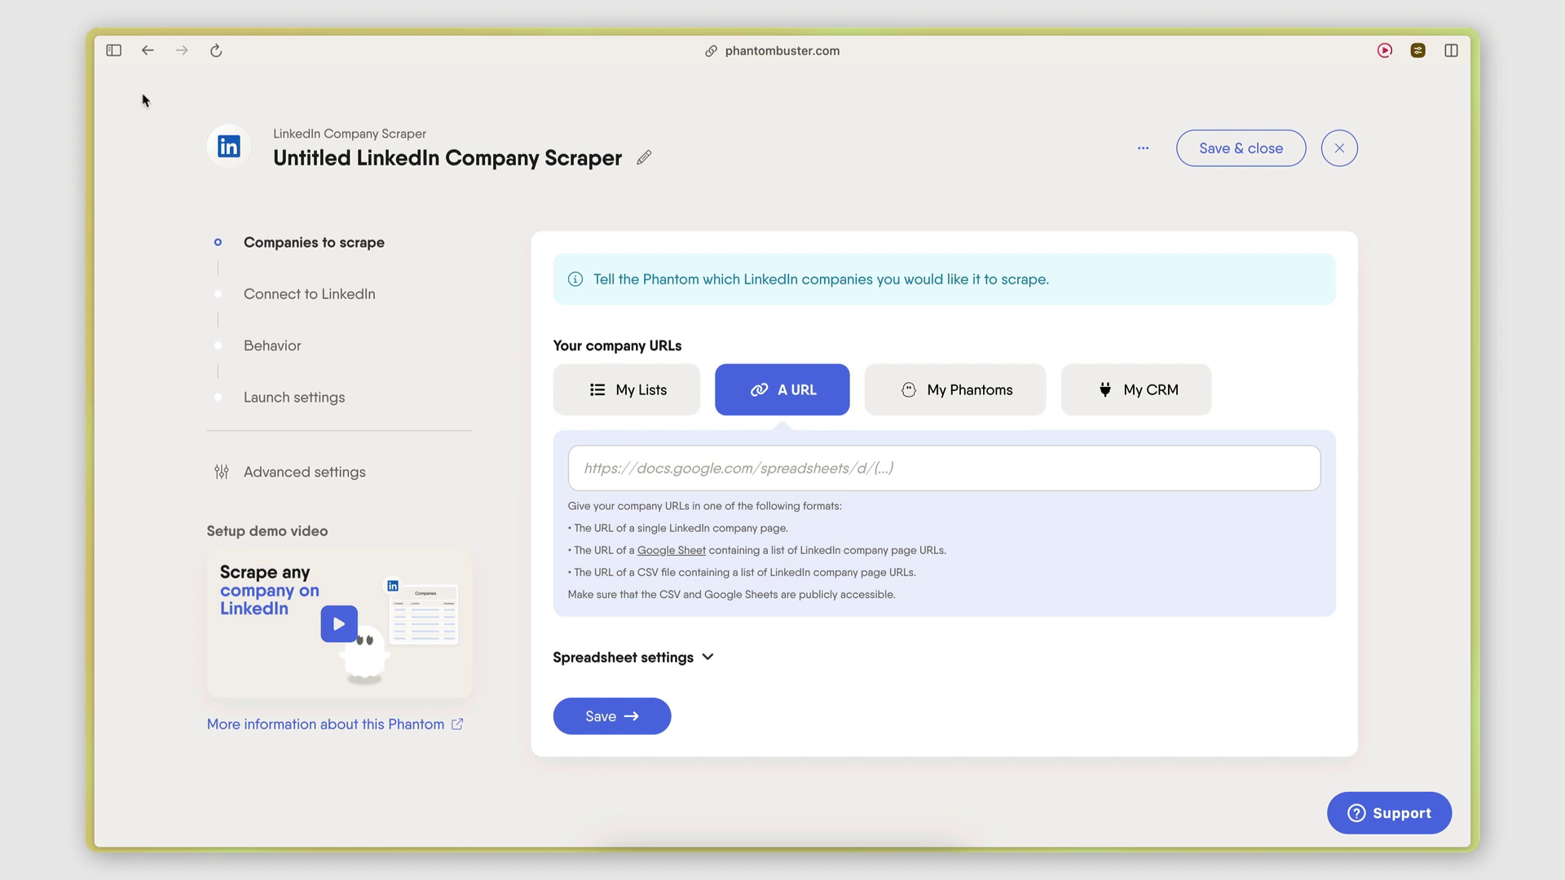
{"action": "left_click", "coordinate": [113, 49]}
- Enter 'Linkedin Company Page URLs' in A1 and widen column A to fit it
{"action": "scroll", "coordinate": [173, 359], "scroll_direction": "right", "scroll_amount": 3}
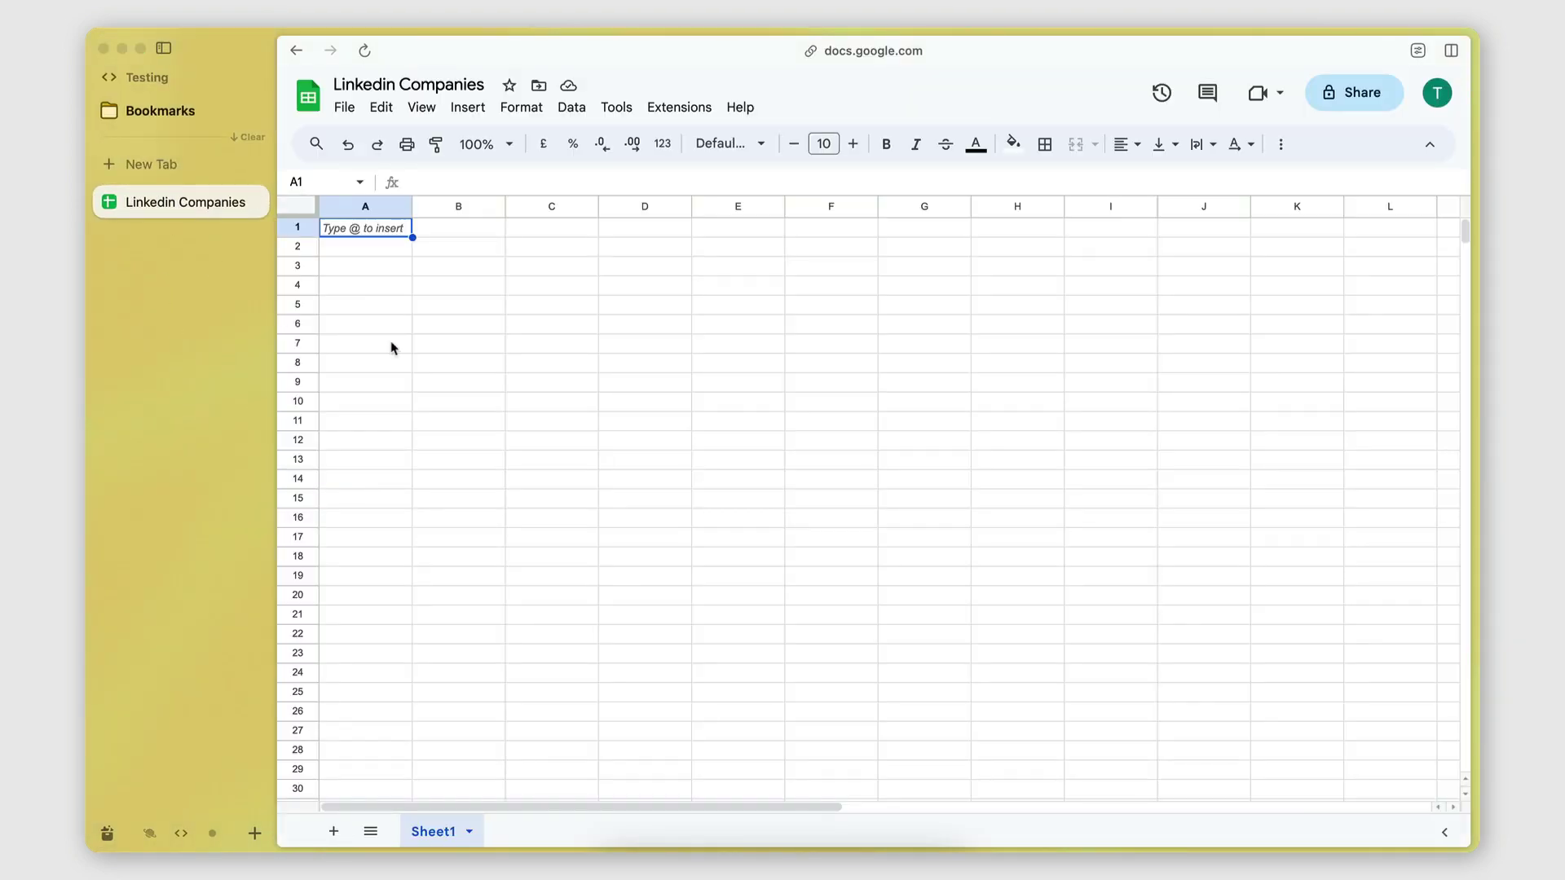
{"action": "left_click", "coordinate": [457, 326]}
{"action": "left_click", "coordinate": [369, 234]}
{"action": "type", "text": "Lined"}
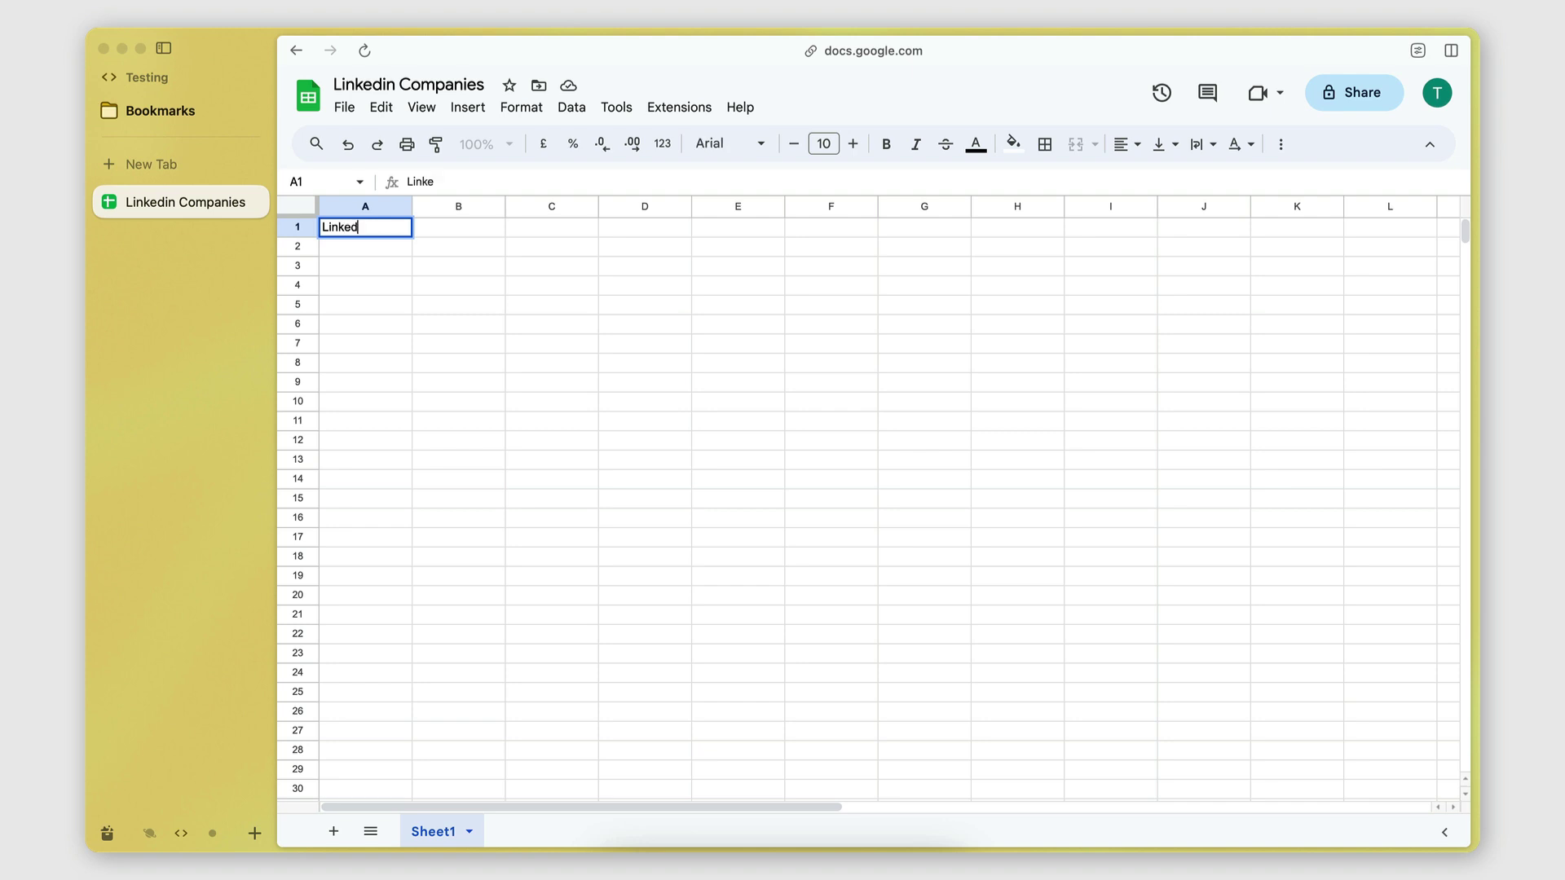
{"action": "type", "text": "din COmpany"}
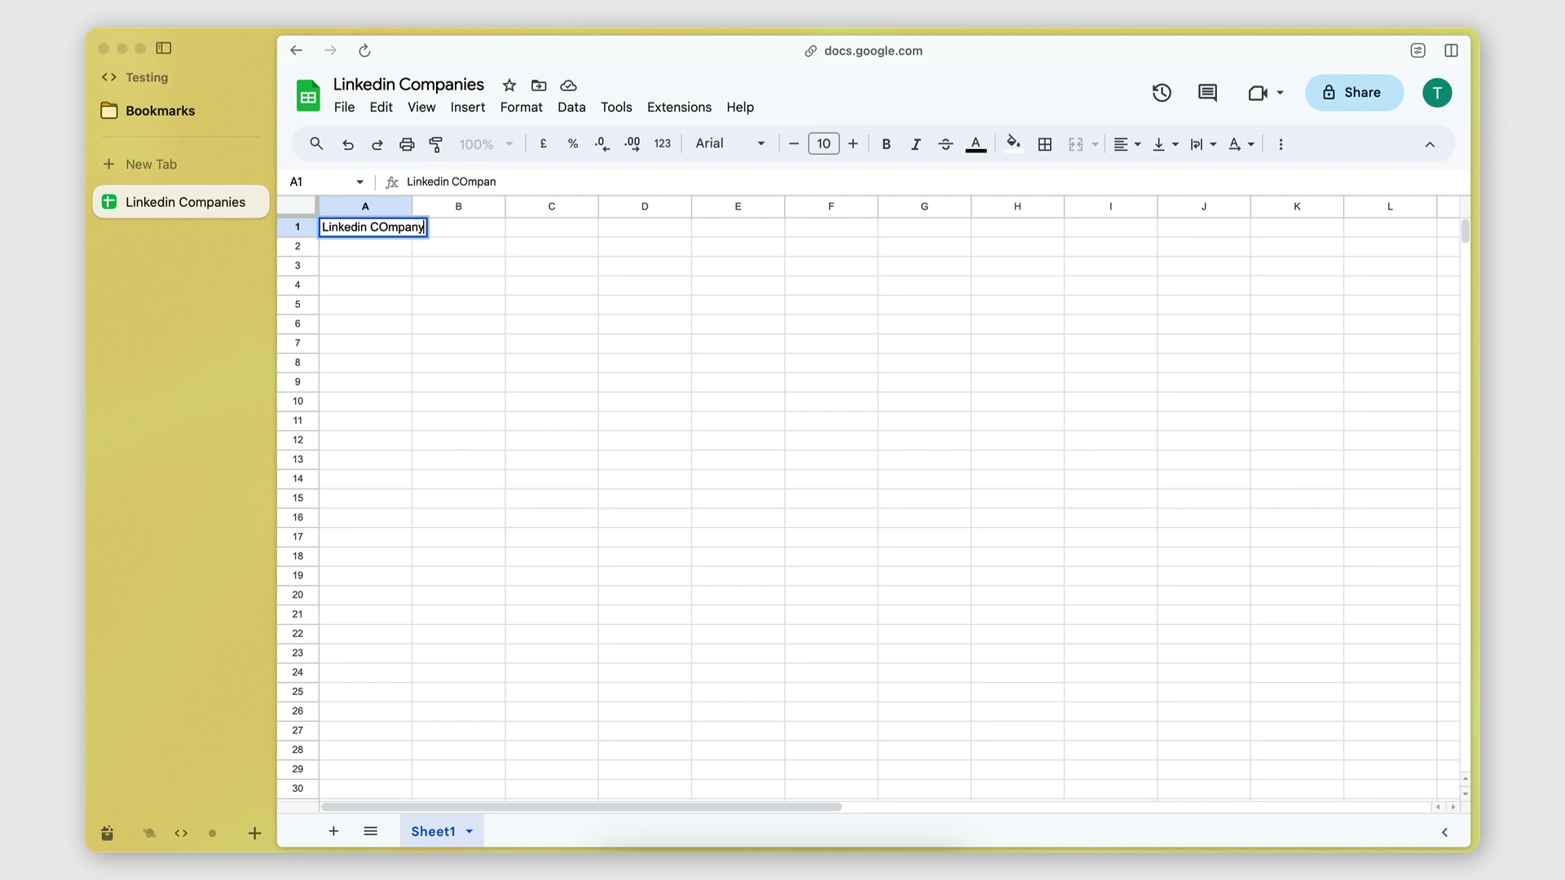
{"action": "type", "text": "ompany Page URLs"}
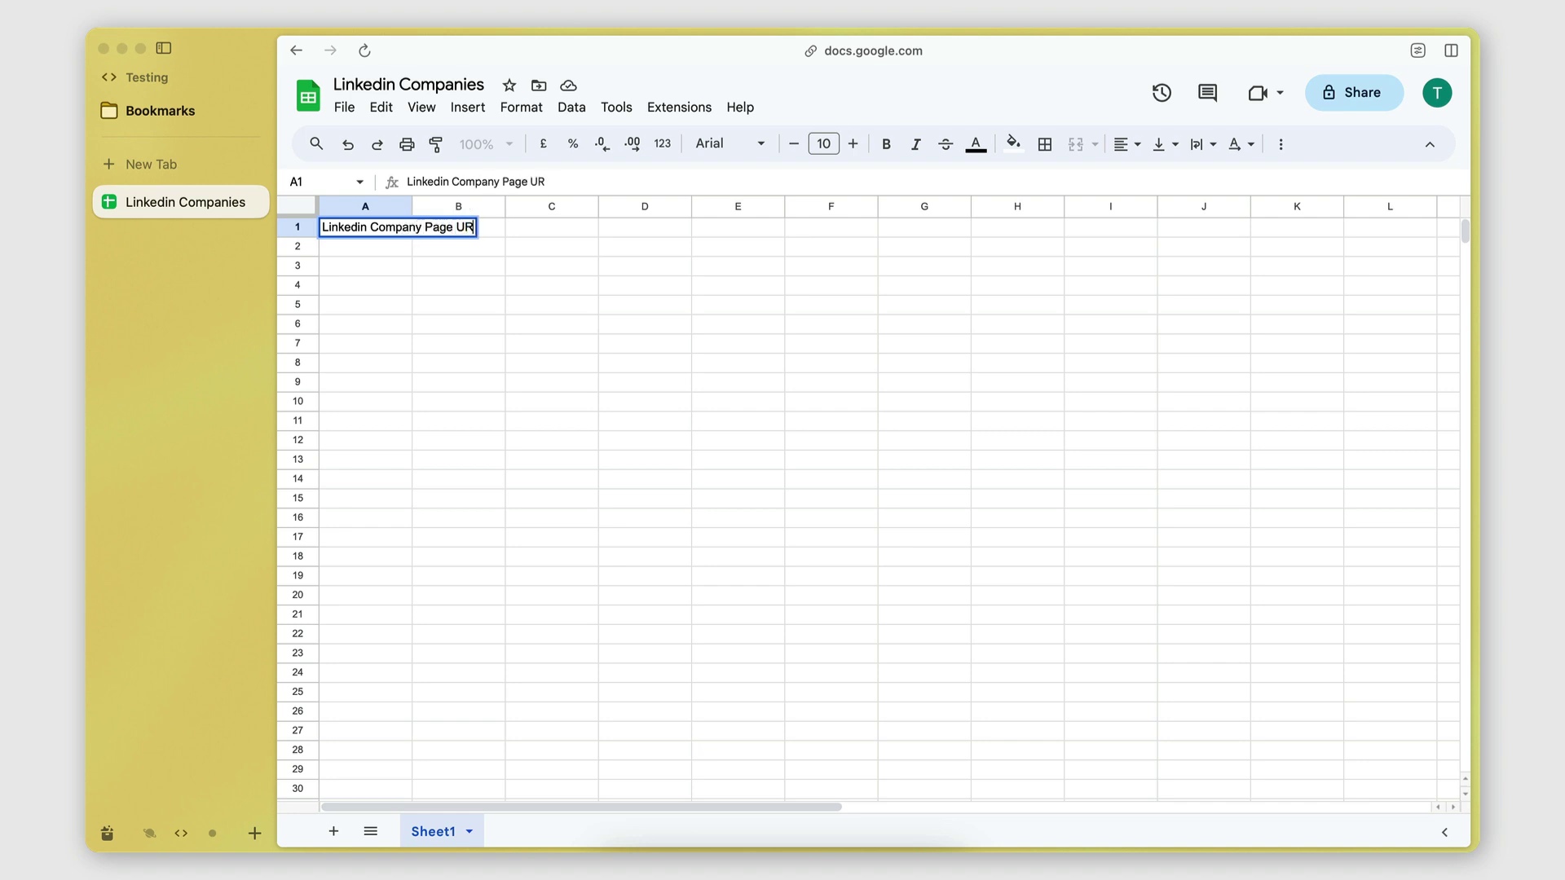
{"action": "left_click", "coordinate": [421, 370]}
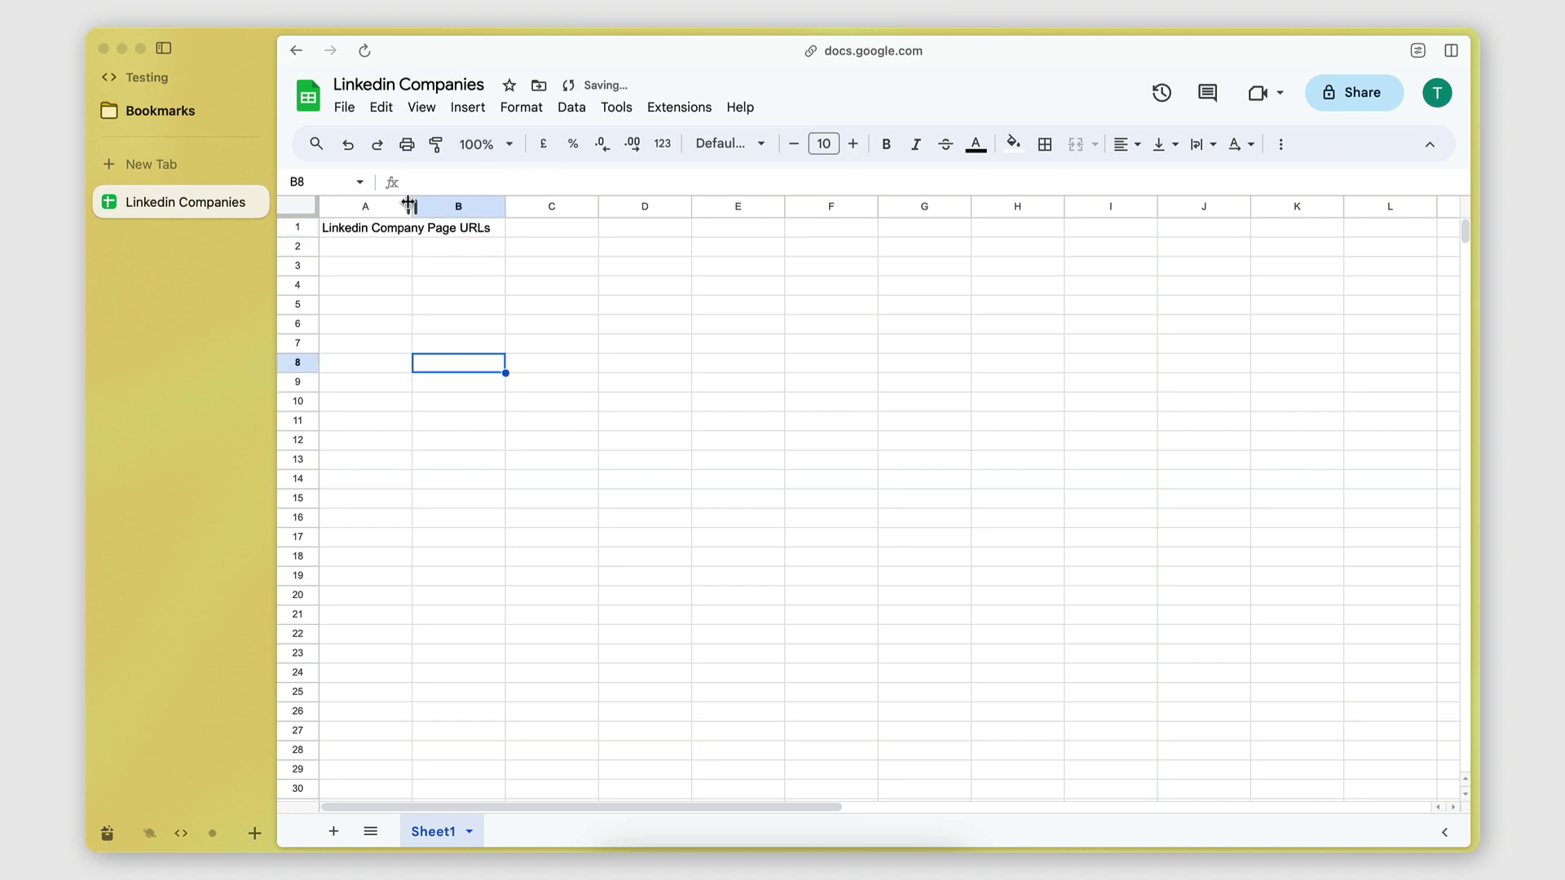
{"action": "left_click_drag", "start_coordinate": [412, 207], "coordinate": [553, 206]}
- Bold the A1 header and paste the AWS LinkedIn page URL into A2
{"action": "left_click", "coordinate": [444, 231]}
{"action": "key", "text": "super+b"}
{"action": "left_click", "coordinate": [444, 250]}
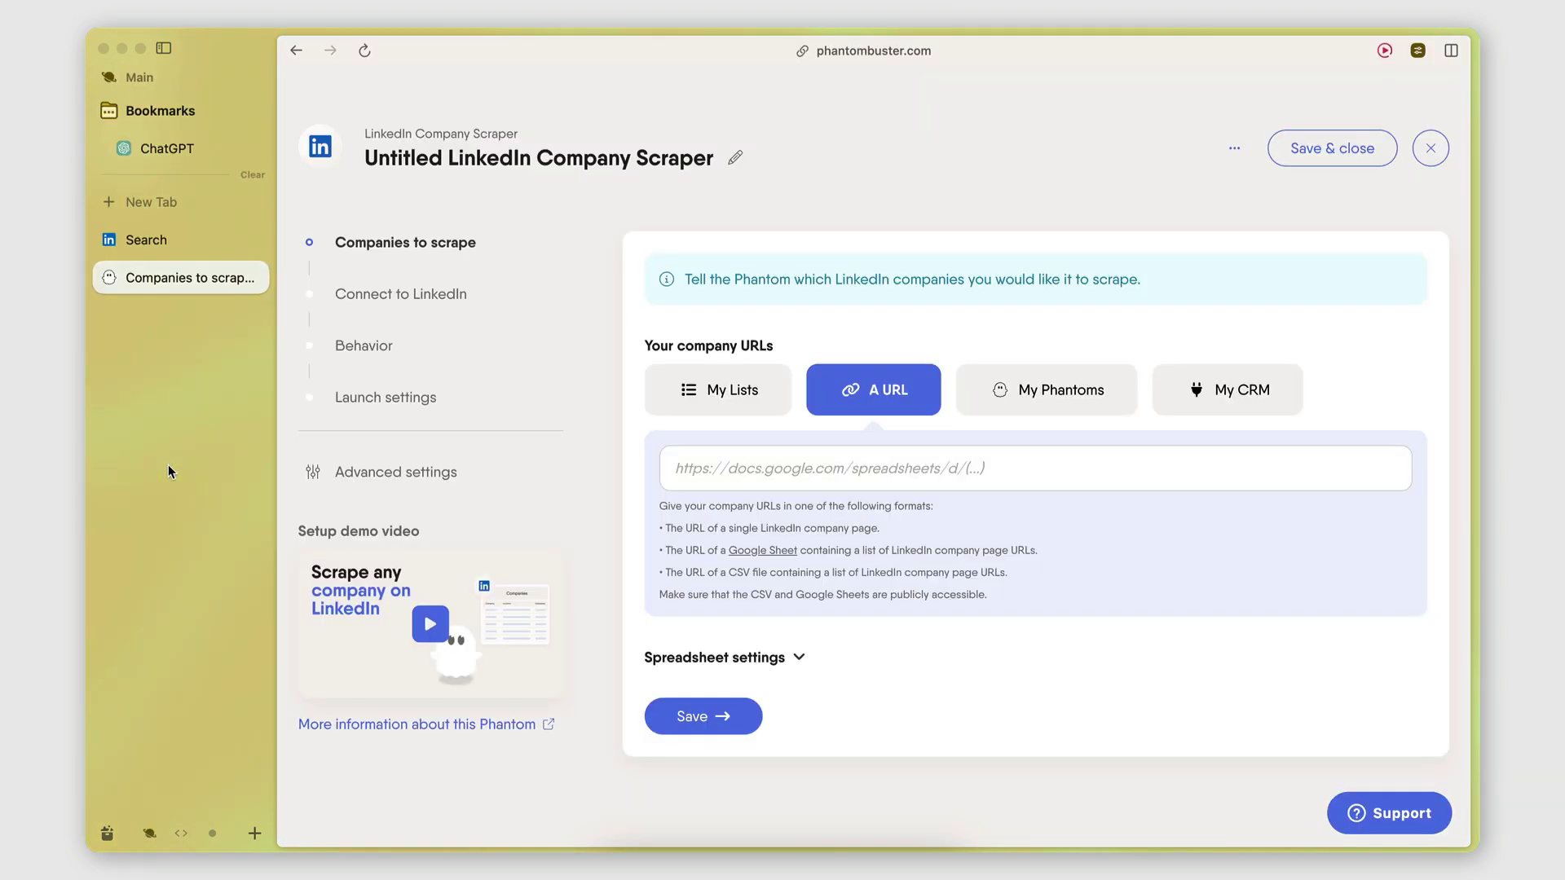
{"action": "left_click", "coordinate": [155, 242]}
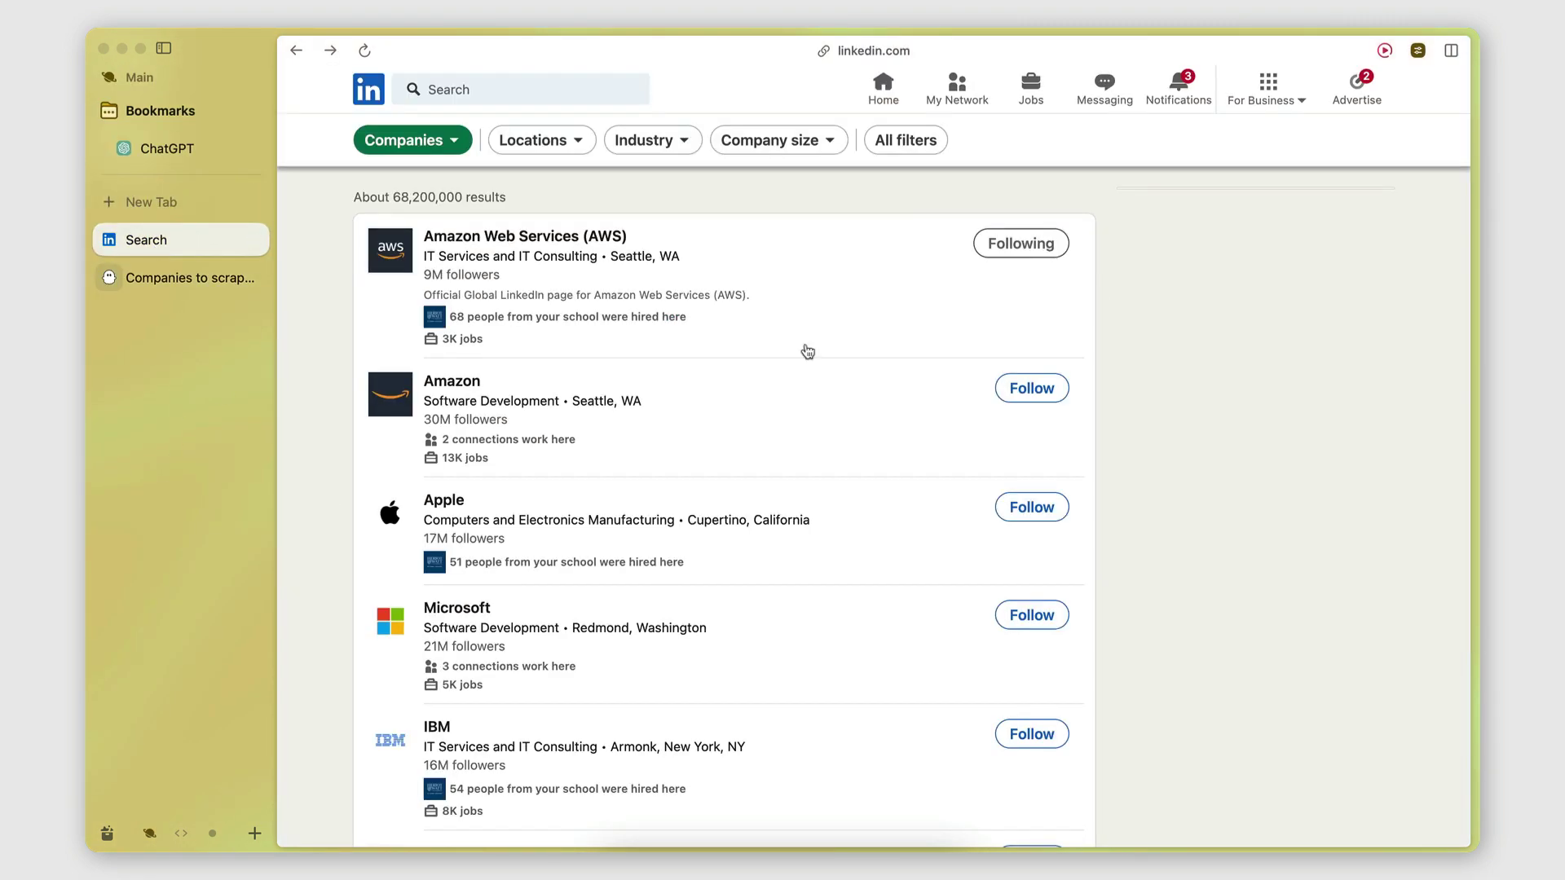
{"action": "scroll", "coordinate": [457, 366], "scroll_direction": "down", "scroll_amount": 3}
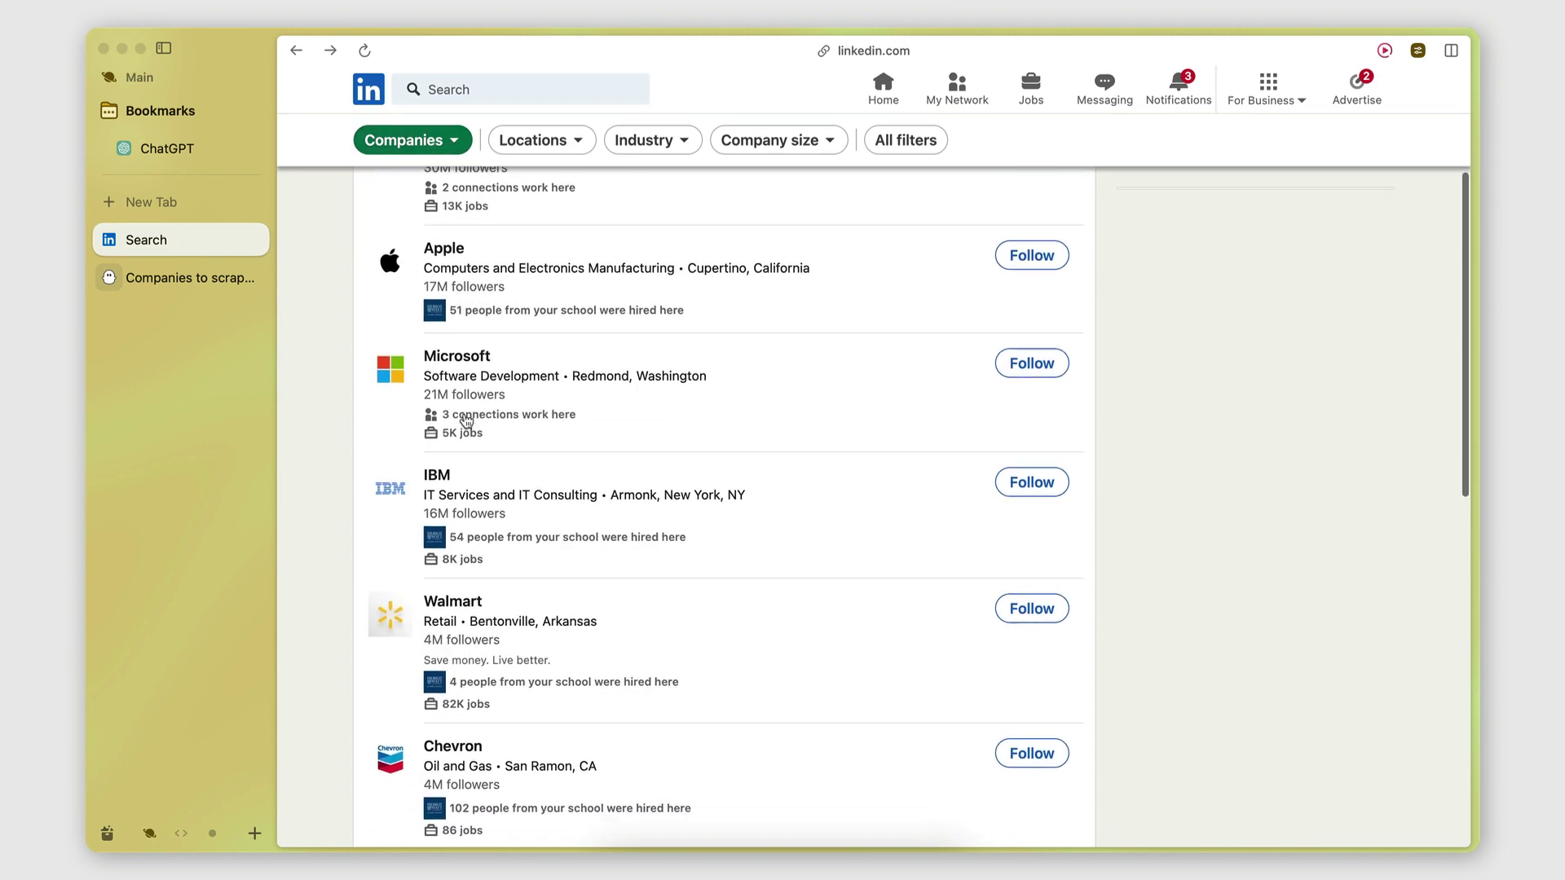
{"action": "scroll", "coordinate": [448, 408], "scroll_direction": "up", "scroll_amount": 3}
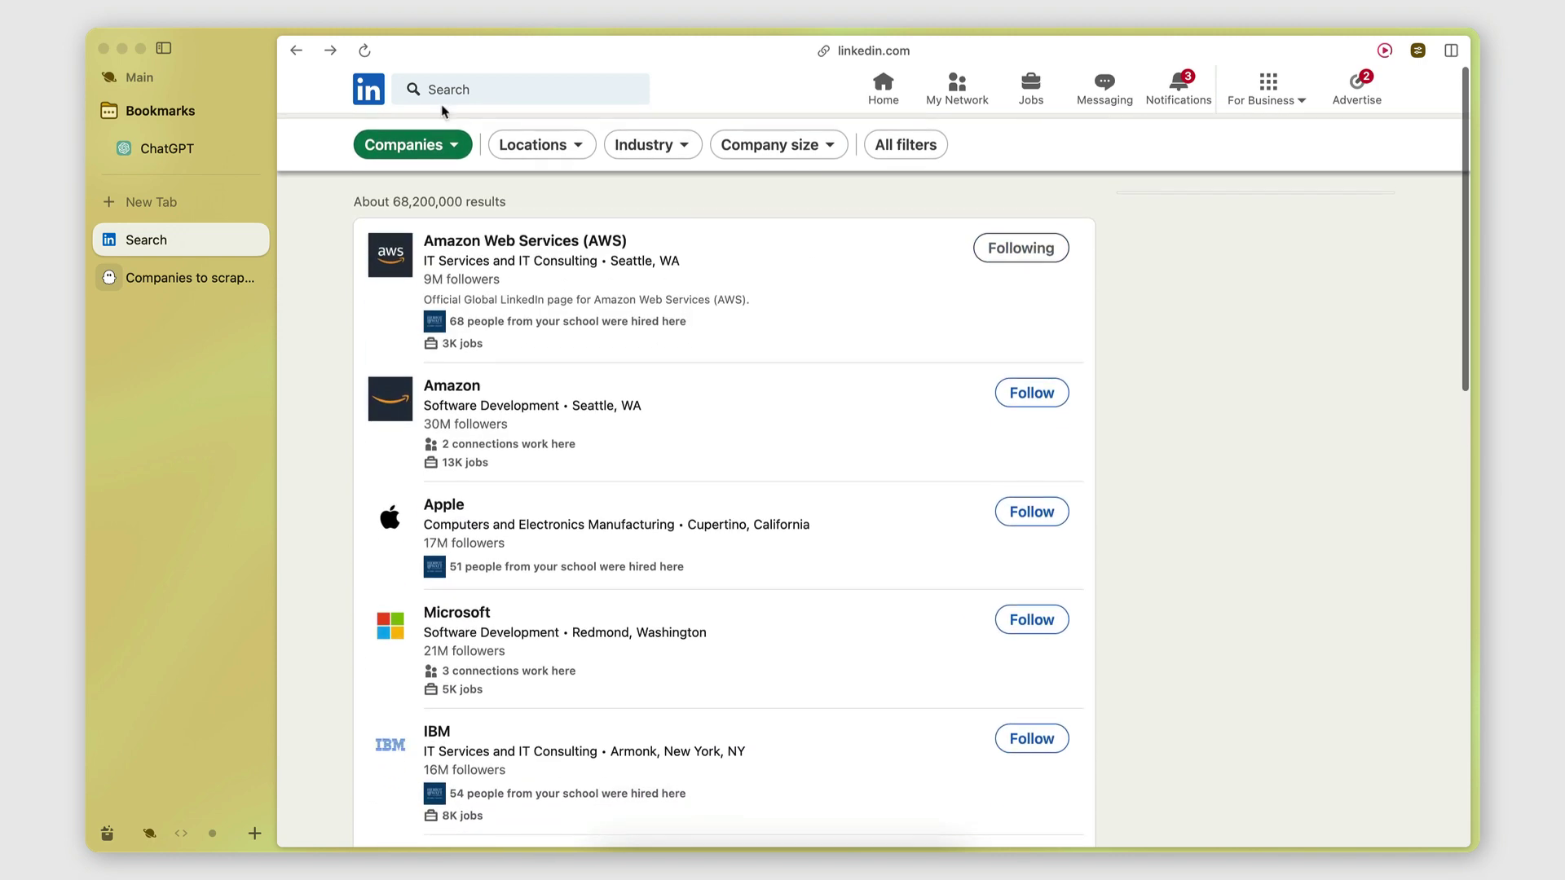
{"action": "right_click", "coordinate": [478, 236]}
{"action": "left_click", "coordinate": [537, 377]}
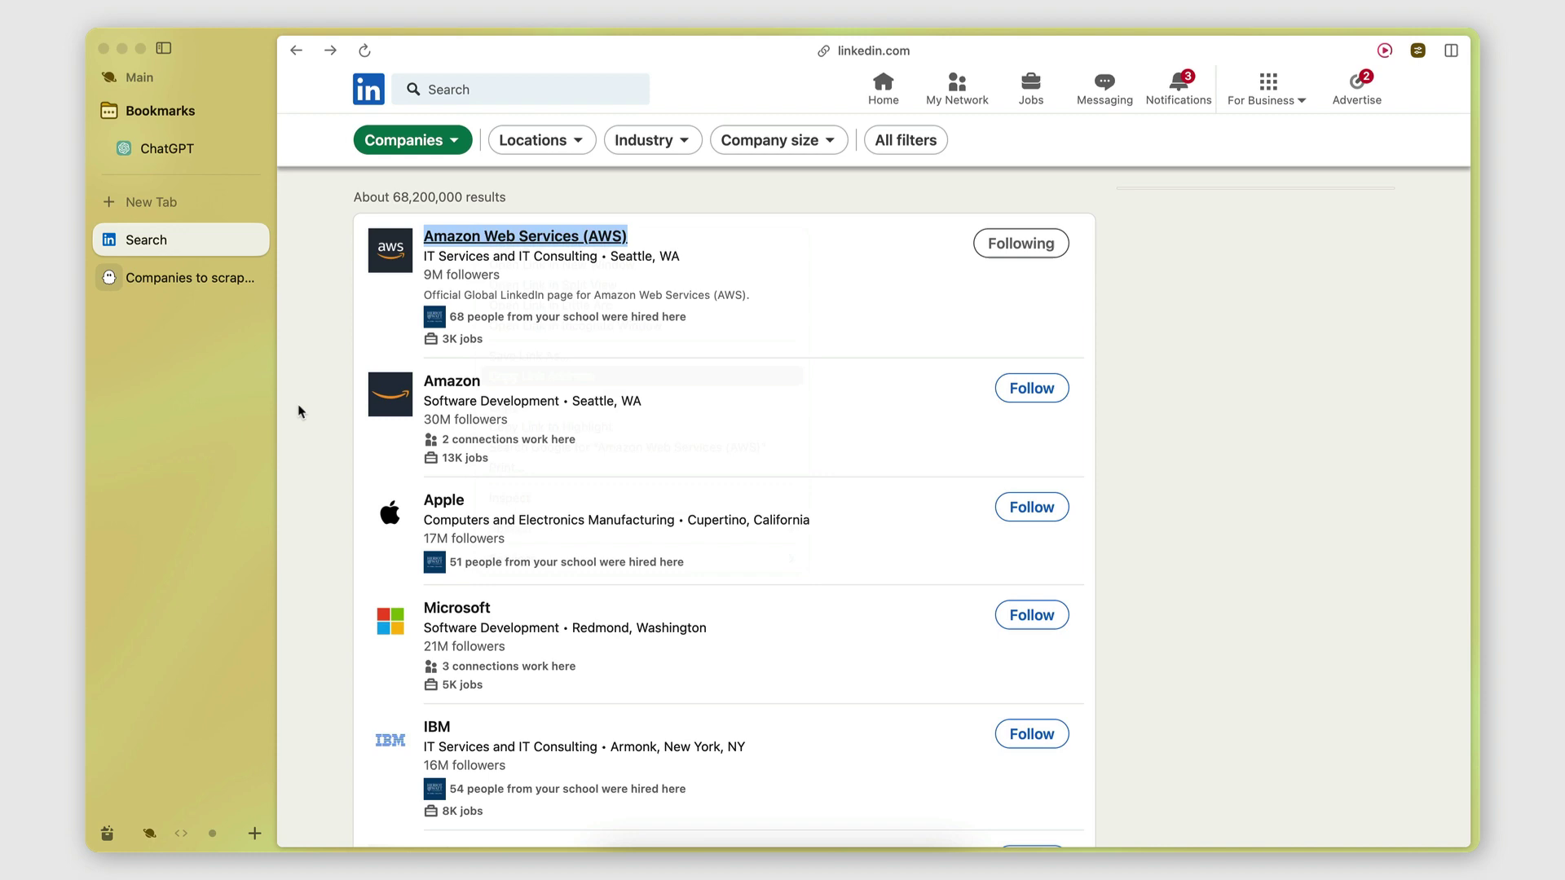
{"action": "scroll", "coordinate": [241, 407], "scroll_direction": "right", "scroll_amount": 3}
{"action": "key", "text": "cmd+v"}
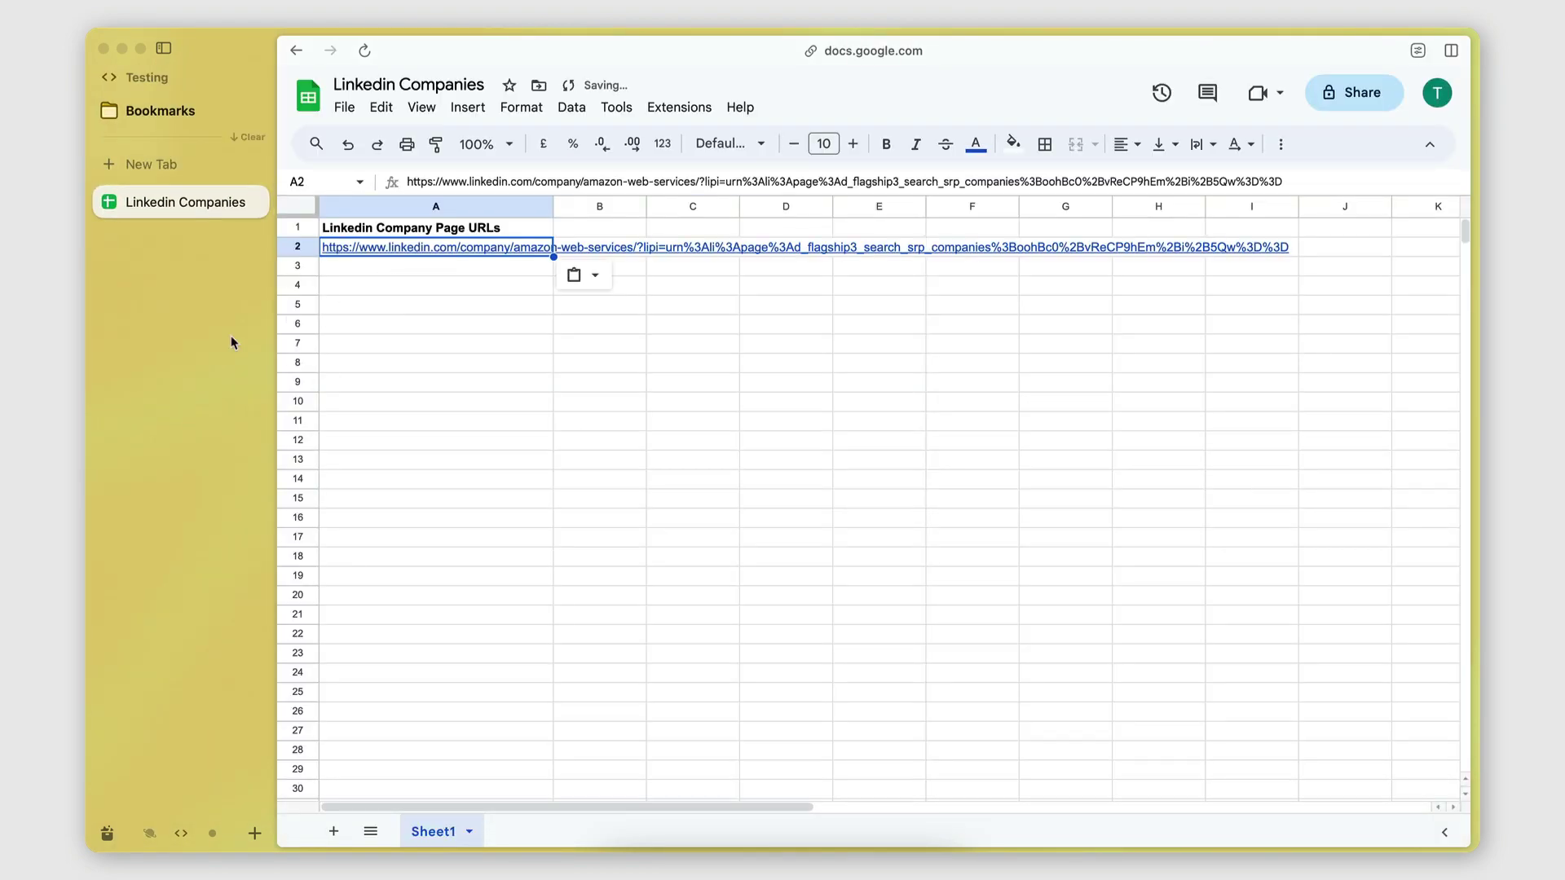
- Copy the Amazon and Apple LinkedIn page URLs into A3 and A4
{"action": "scroll", "coordinate": [231, 335], "scroll_direction": "left", "scroll_amount": 3}
{"action": "right_click", "coordinate": [451, 386]}
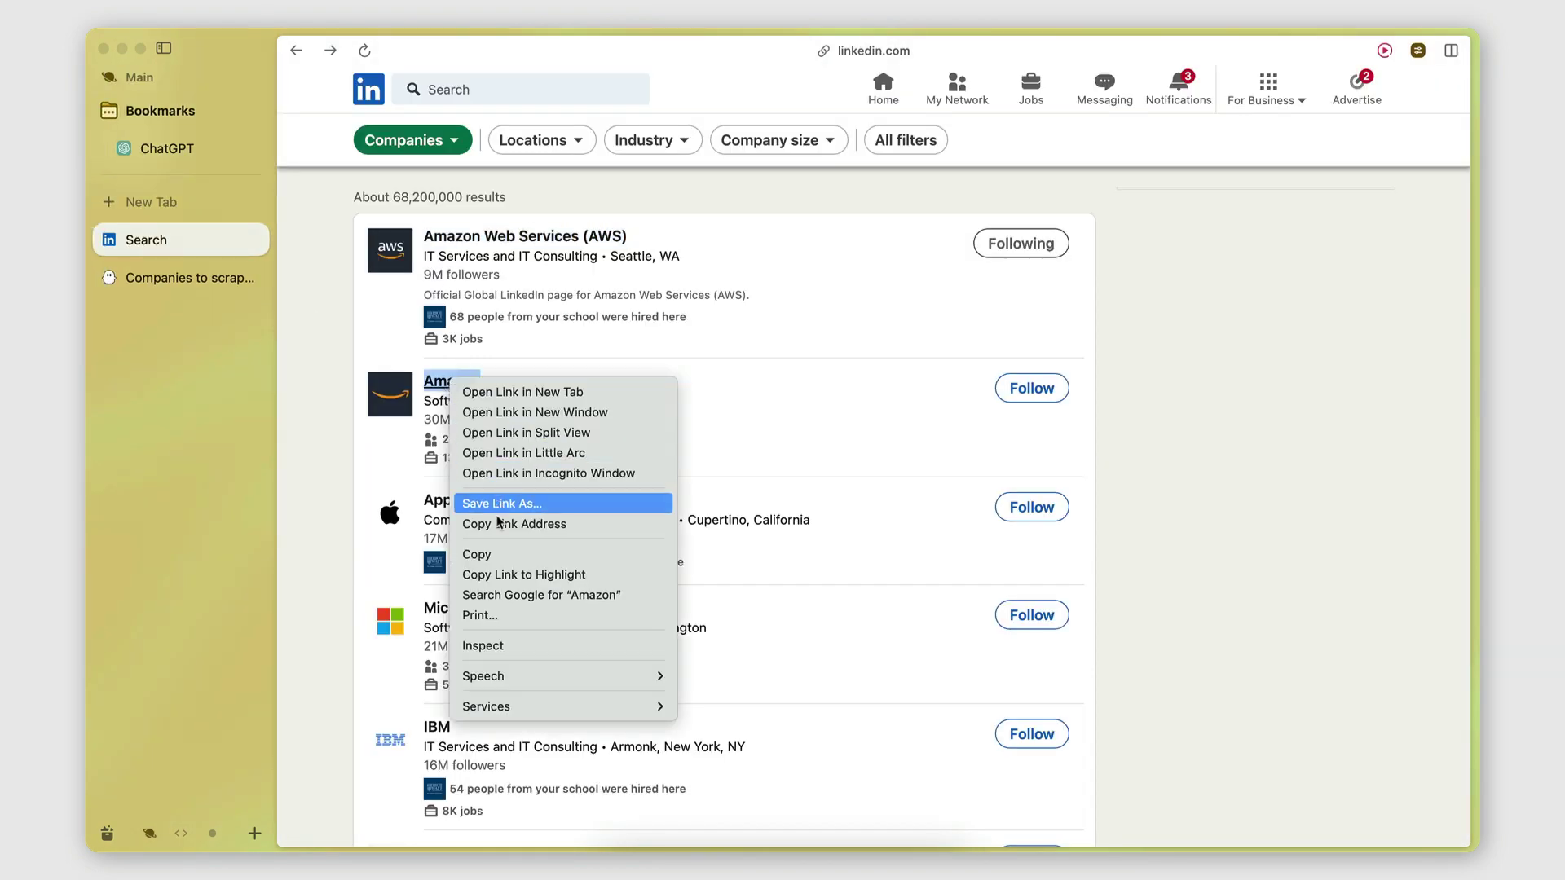
{"action": "left_click", "coordinate": [521, 526]}
{"action": "scroll", "coordinate": [241, 457], "scroll_direction": "right", "scroll_amount": 3}
{"action": "left_click", "coordinate": [412, 269]}
{"action": "key", "text": "super+v"}
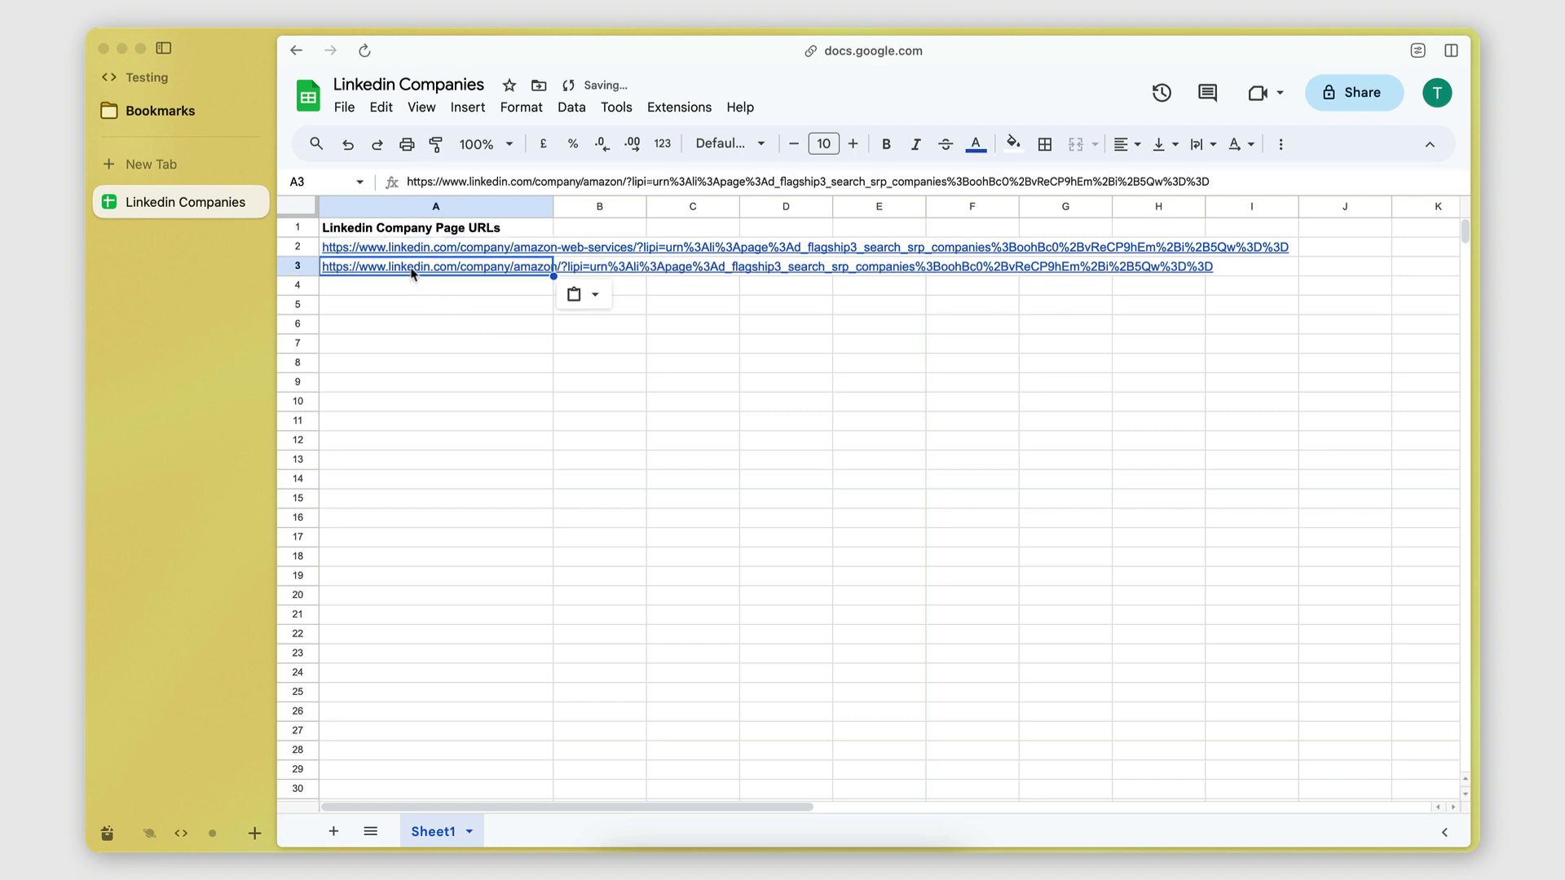
{"action": "scroll", "coordinate": [157, 377], "scroll_direction": "left", "scroll_amount": 3}
{"action": "right_click", "coordinate": [448, 504]}
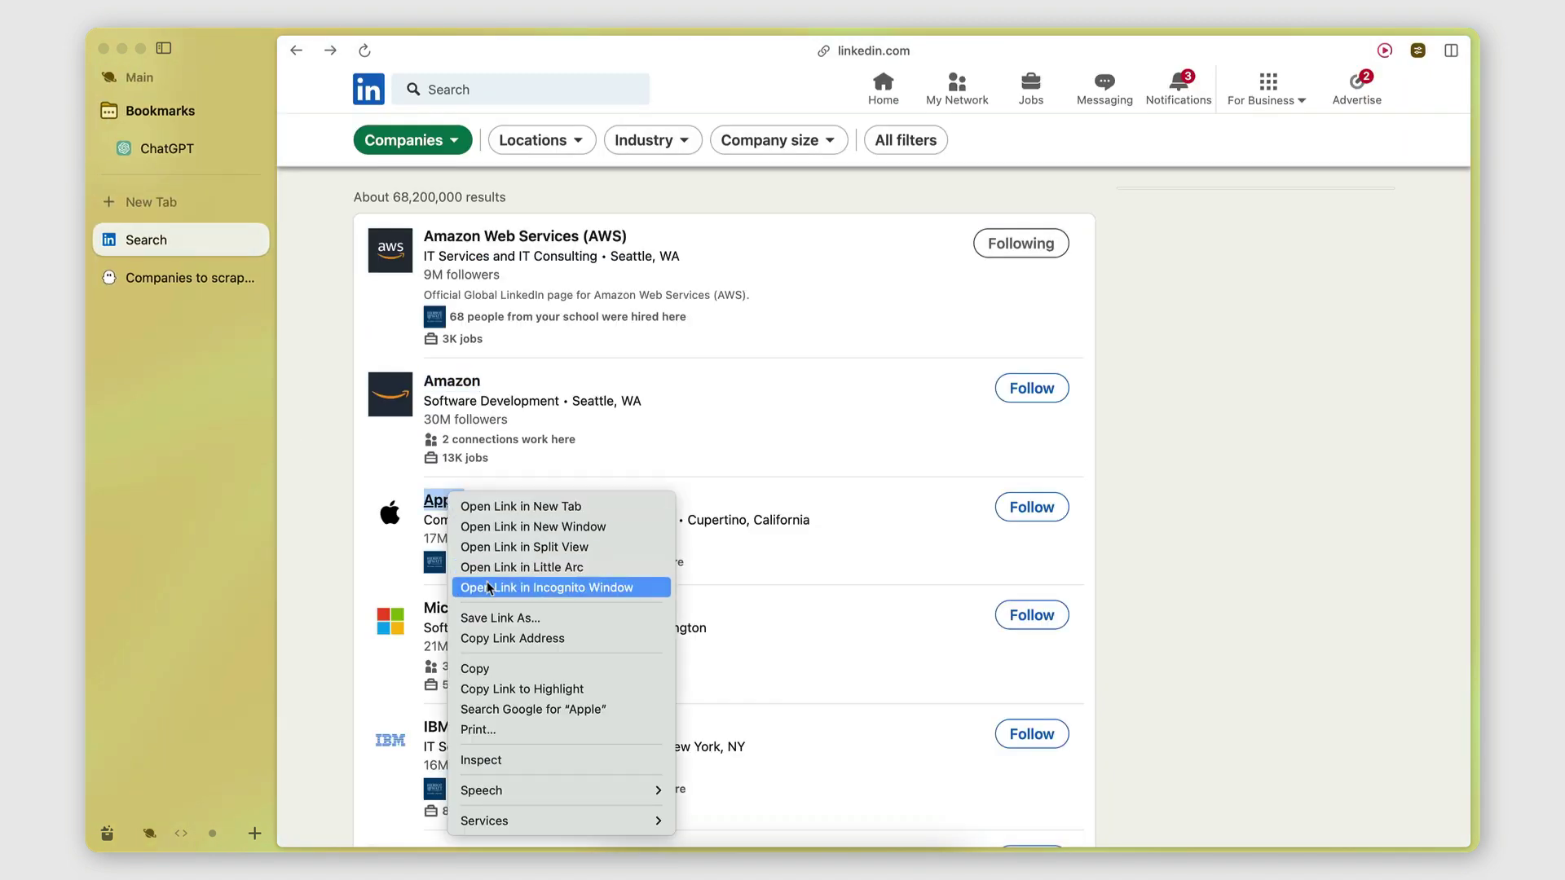
{"action": "left_click", "coordinate": [486, 641]}
{"action": "scroll", "coordinate": [261, 559], "scroll_direction": "right", "scroll_amount": 3}
{"action": "left_click", "coordinate": [358, 286]}
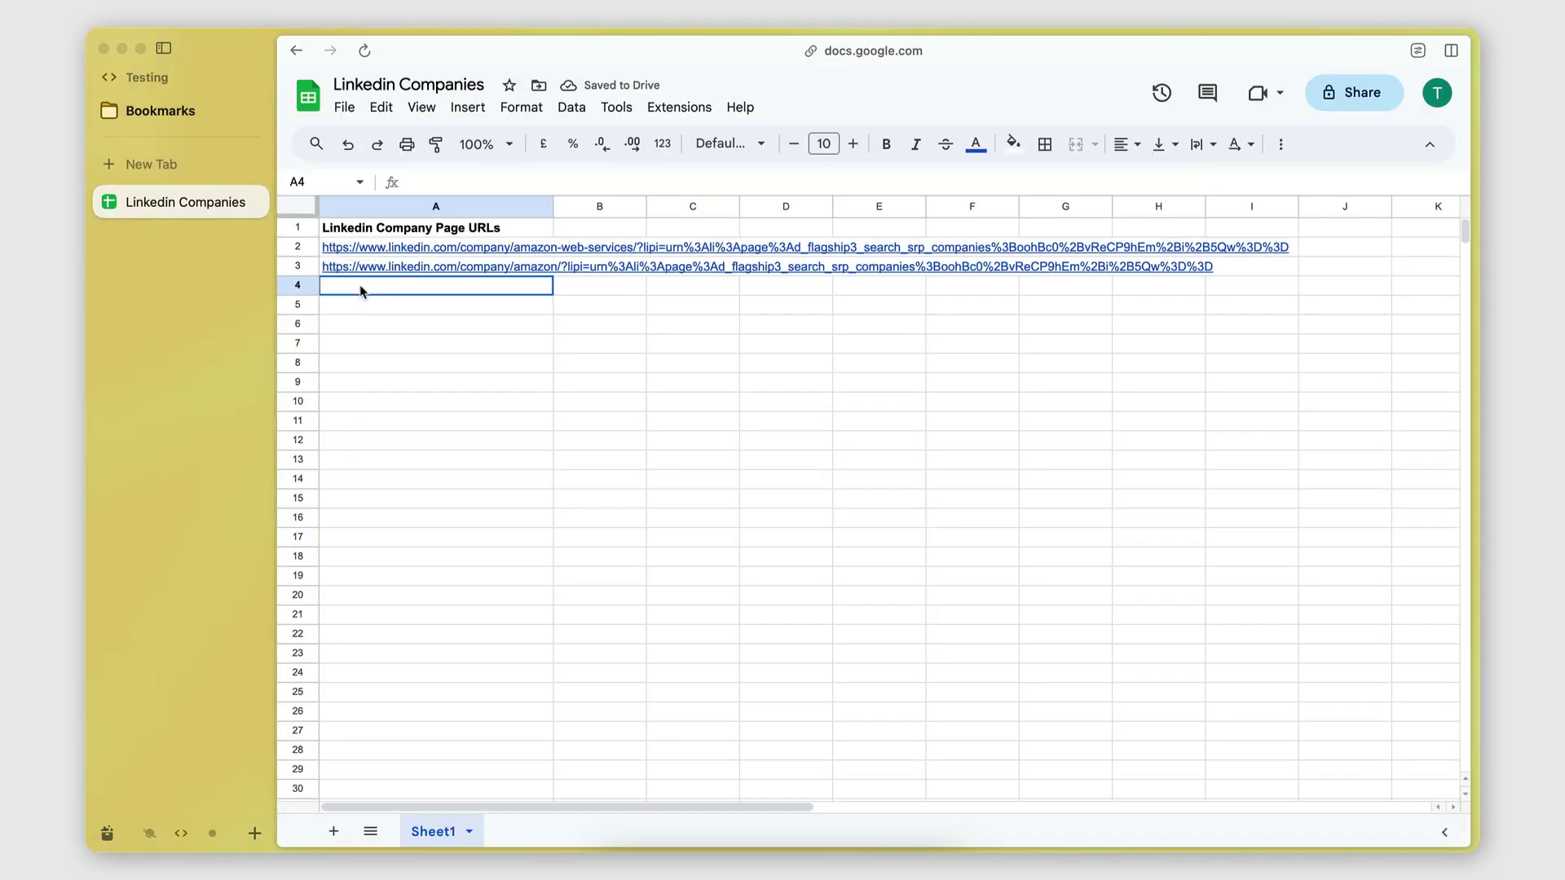
{"action": "key", "text": "super+v"}
- Copy the Microsoft and IBM LinkedIn page URLs into A5 and A6
{"action": "scroll", "coordinate": [179, 350], "scroll_direction": "left", "scroll_amount": 3}
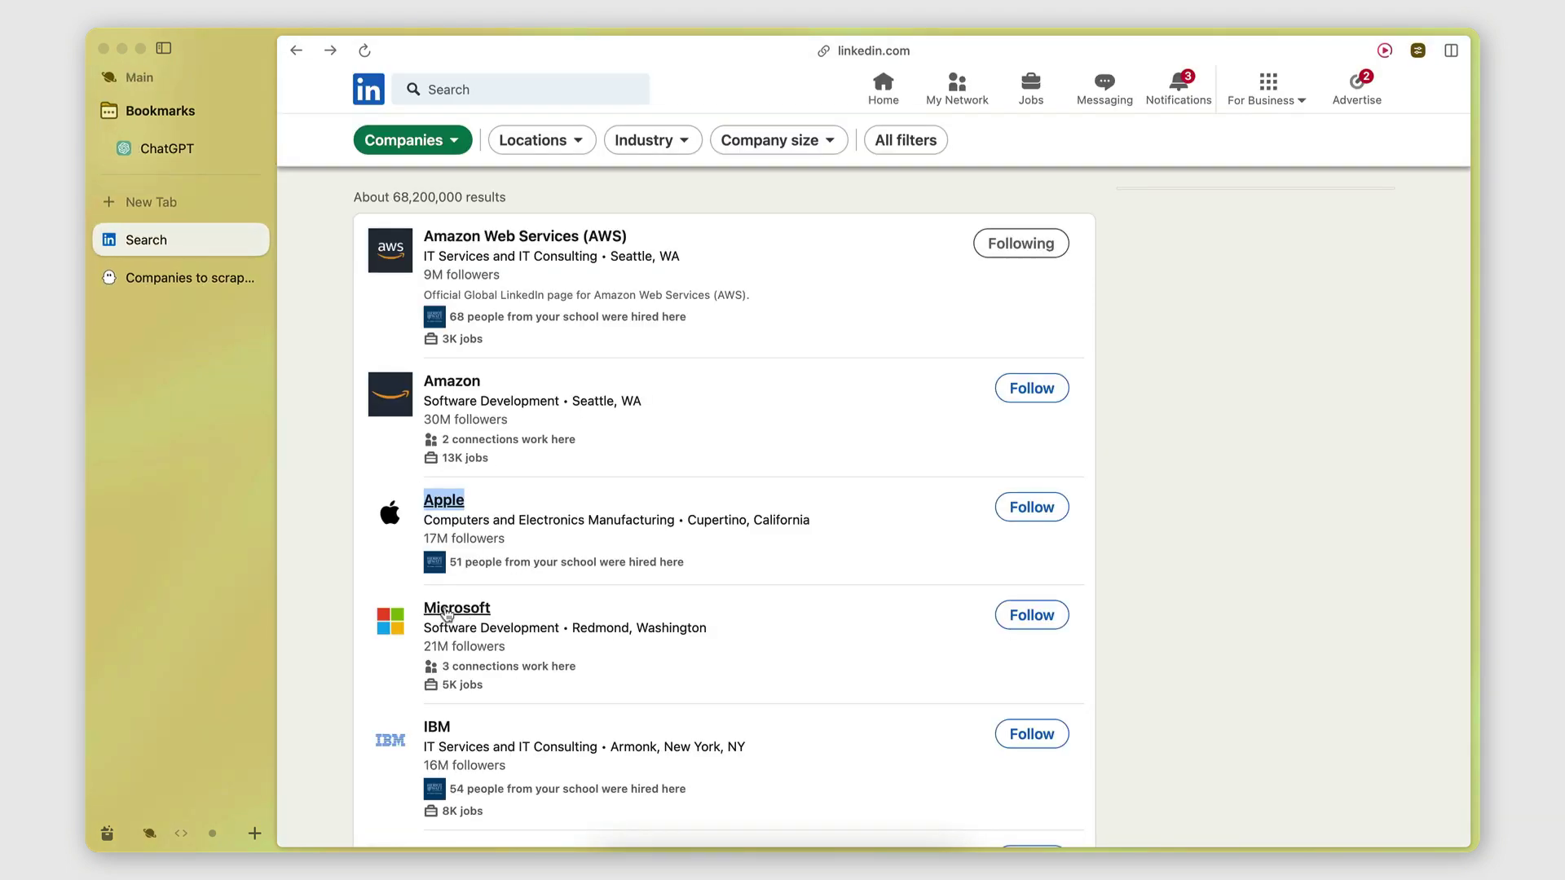
{"action": "right_click", "coordinate": [486, 609]}
{"action": "left_click", "coordinate": [492, 656]}
{"action": "scroll", "coordinate": [203, 555], "scroll_direction": "right", "scroll_amount": 3}
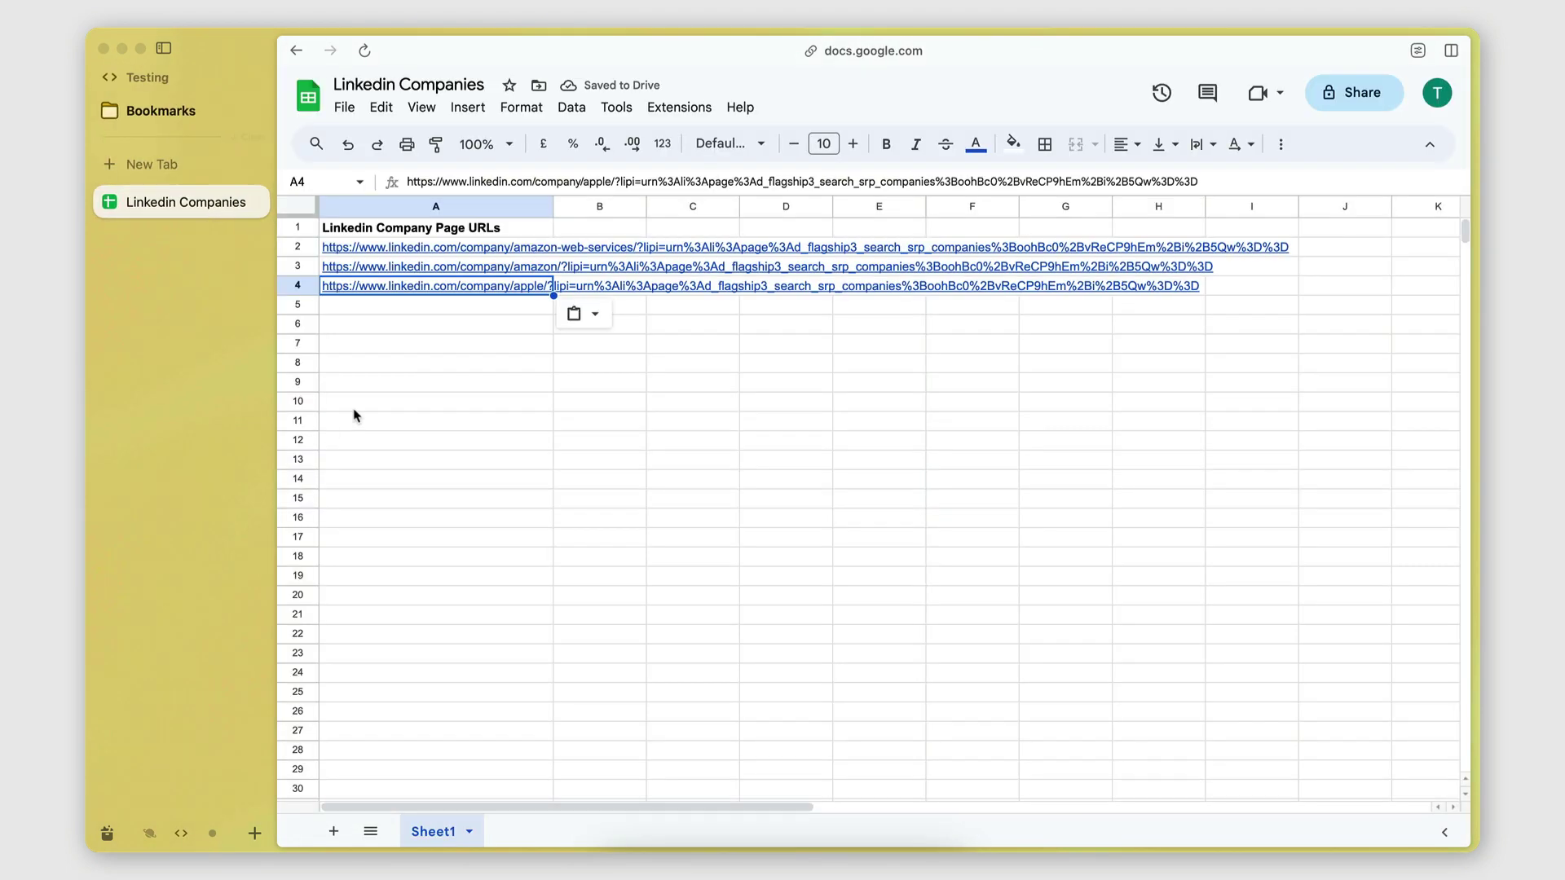
{"action": "left_click", "coordinate": [402, 306]}
{"action": "key", "text": "super+v"}
{"action": "scroll", "coordinate": [169, 379], "scroll_direction": "left", "scroll_amount": 3}
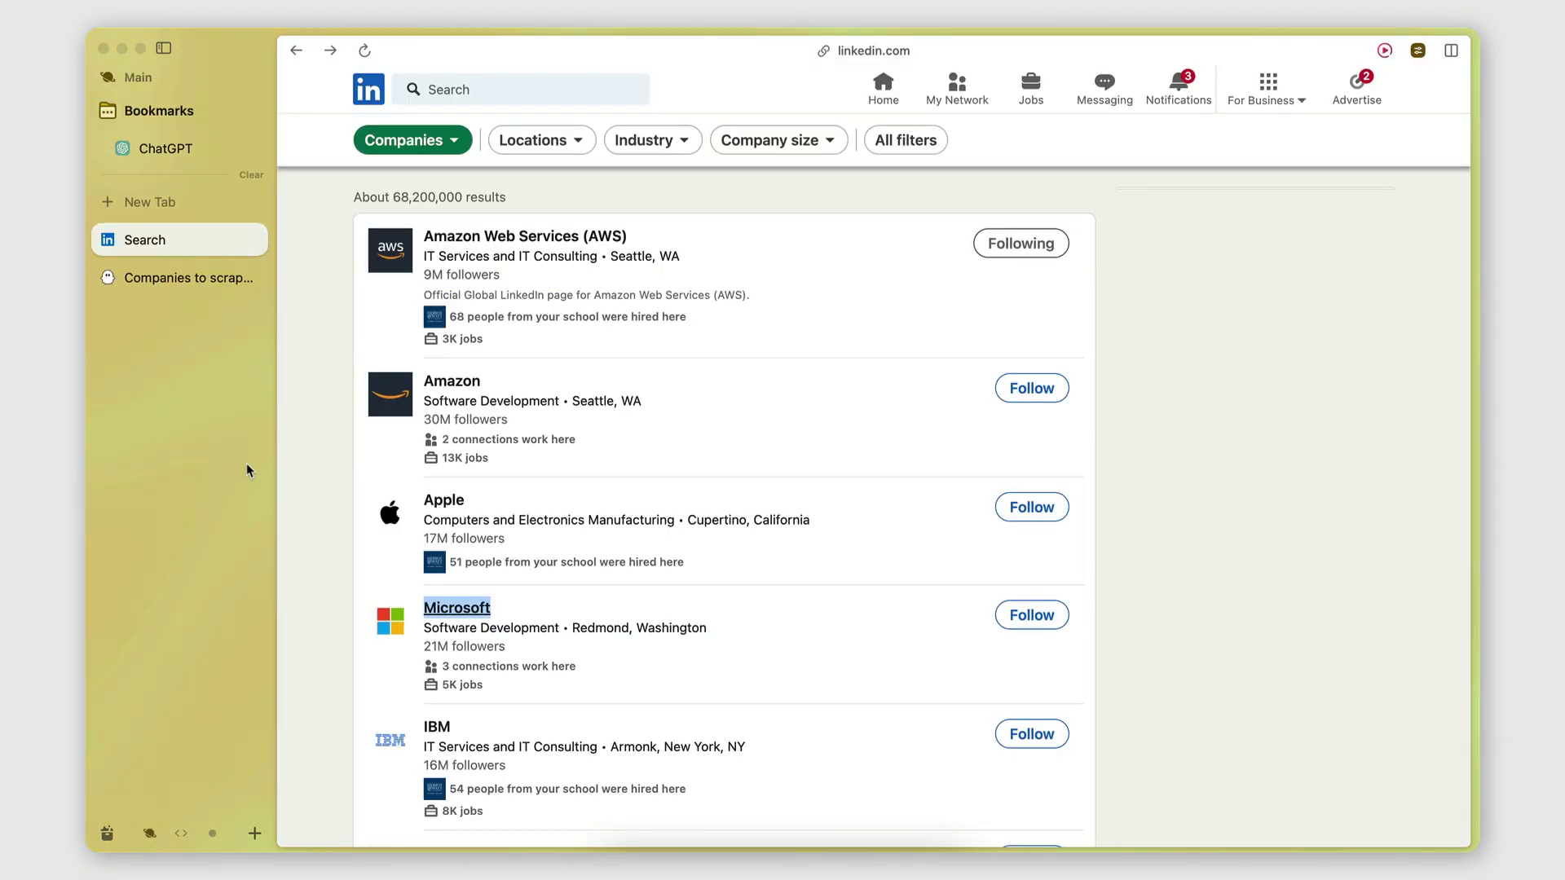
{"action": "right_click", "coordinate": [445, 726]}
{"action": "left_click", "coordinate": [486, 655]}
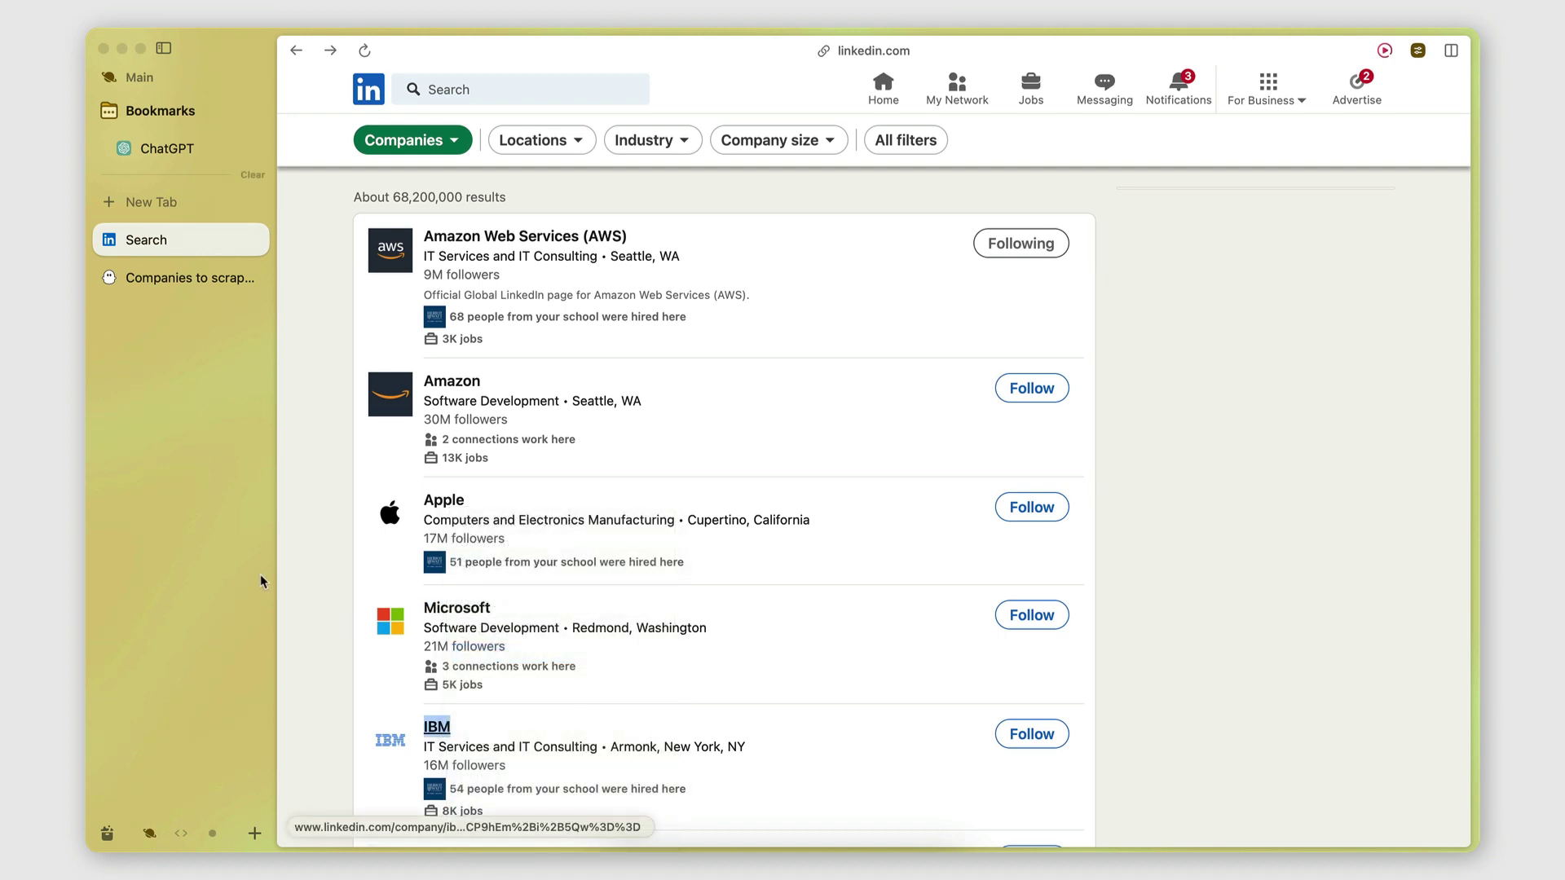
{"action": "scroll", "coordinate": [261, 574], "scroll_direction": "right", "scroll_amount": 3}
{"action": "left_click", "coordinate": [396, 325]}
{"action": "key", "text": "super+v"}
{"action": "left_click", "coordinate": [409, 423]}
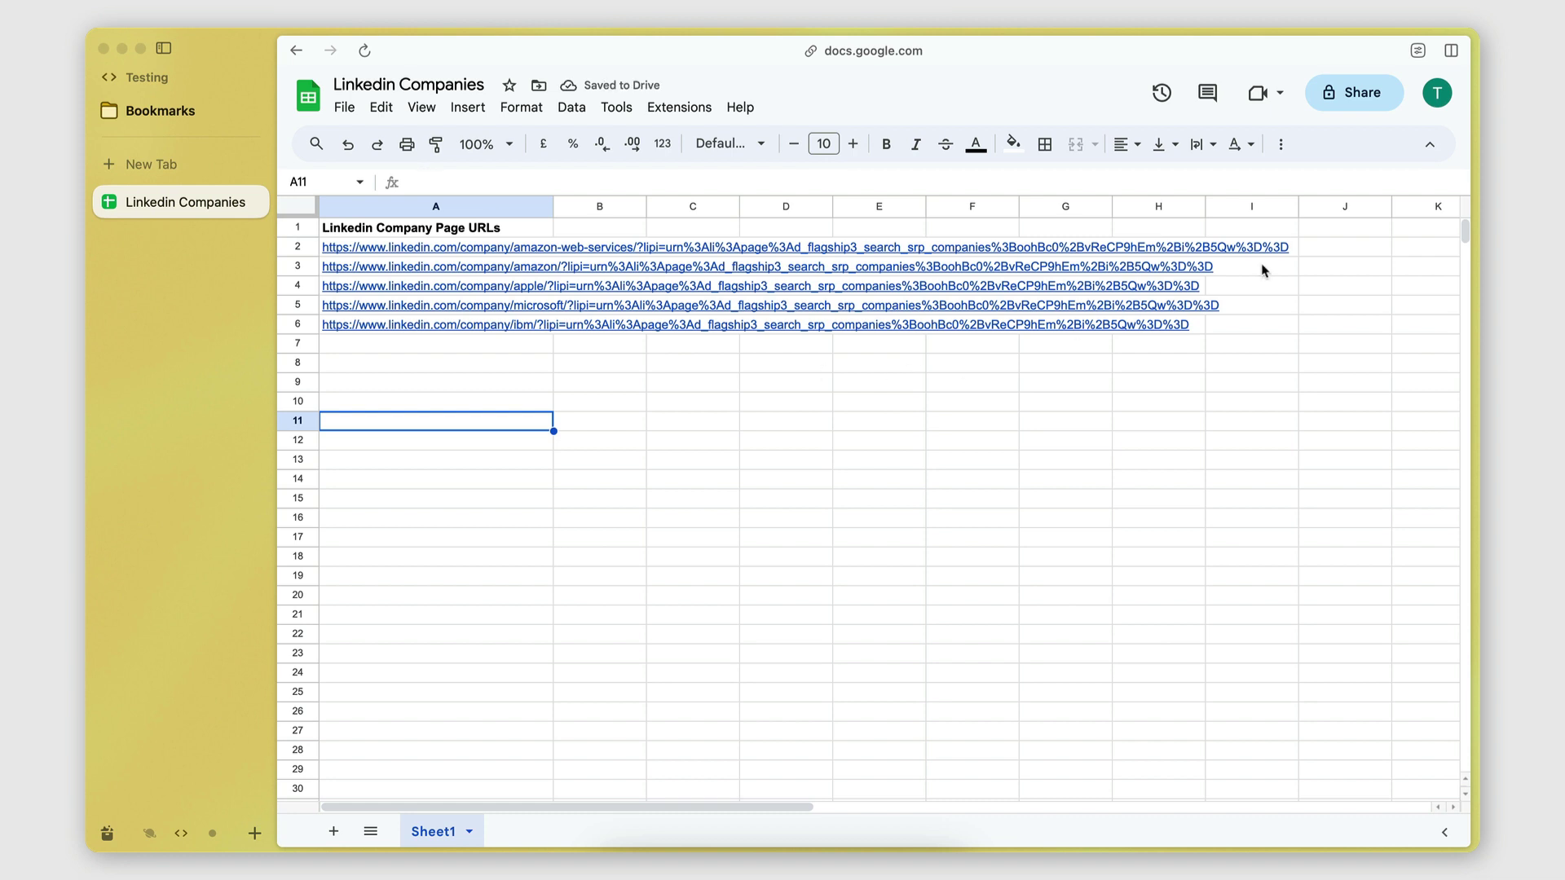
- Set the sheet's general access to Anyone with the link and copy its link
{"action": "left_click", "coordinate": [1349, 92]}
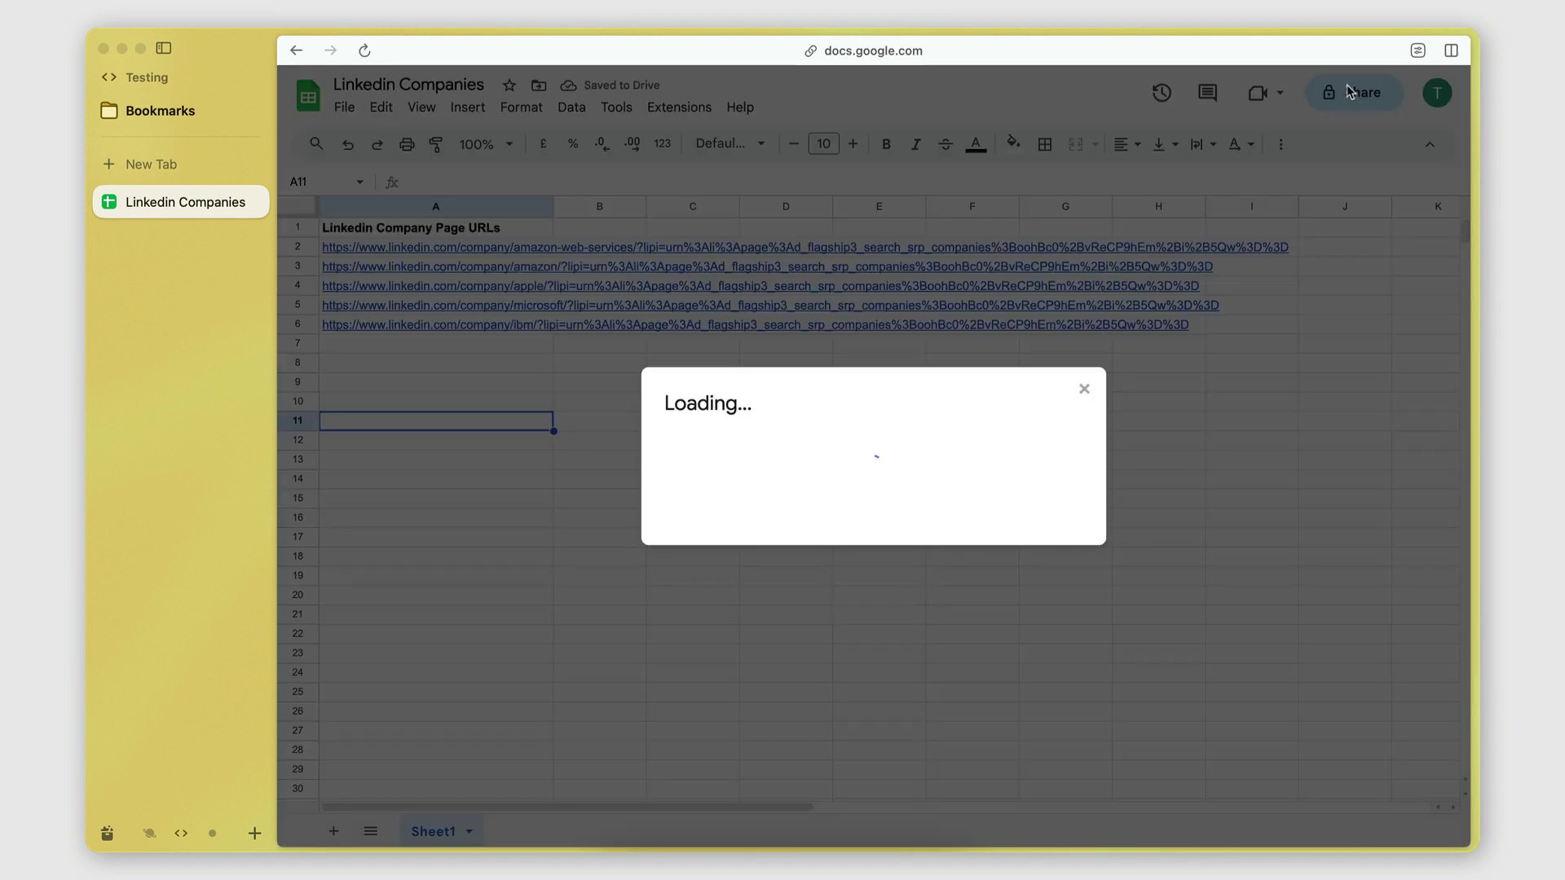
{"action": "left_click", "coordinate": [728, 538]}
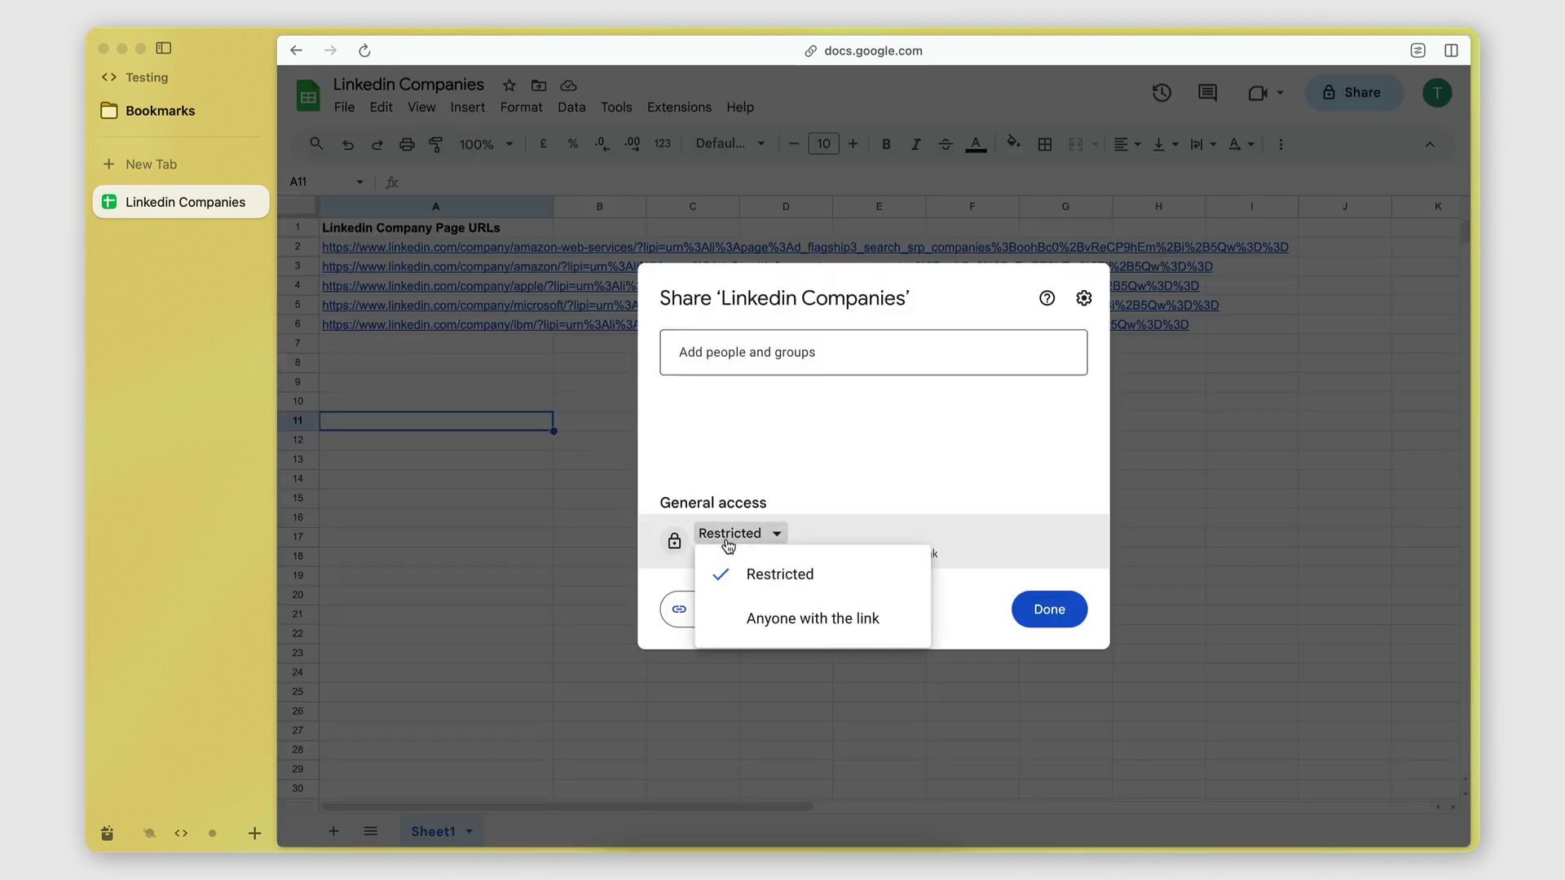
{"action": "left_click", "coordinate": [760, 621]}
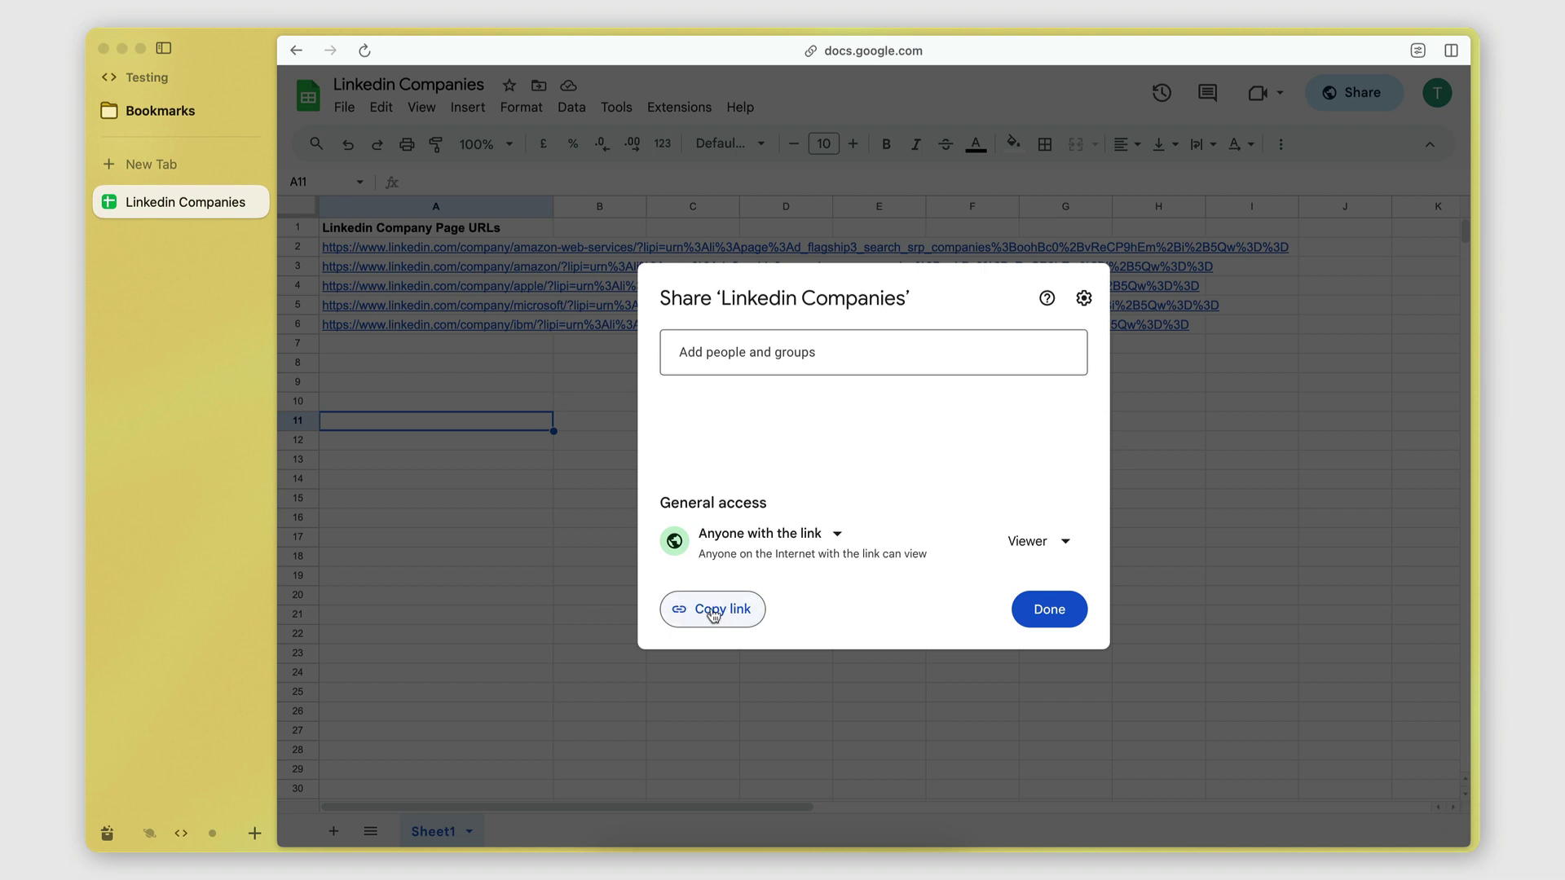
{"action": "left_click", "coordinate": [717, 615]}
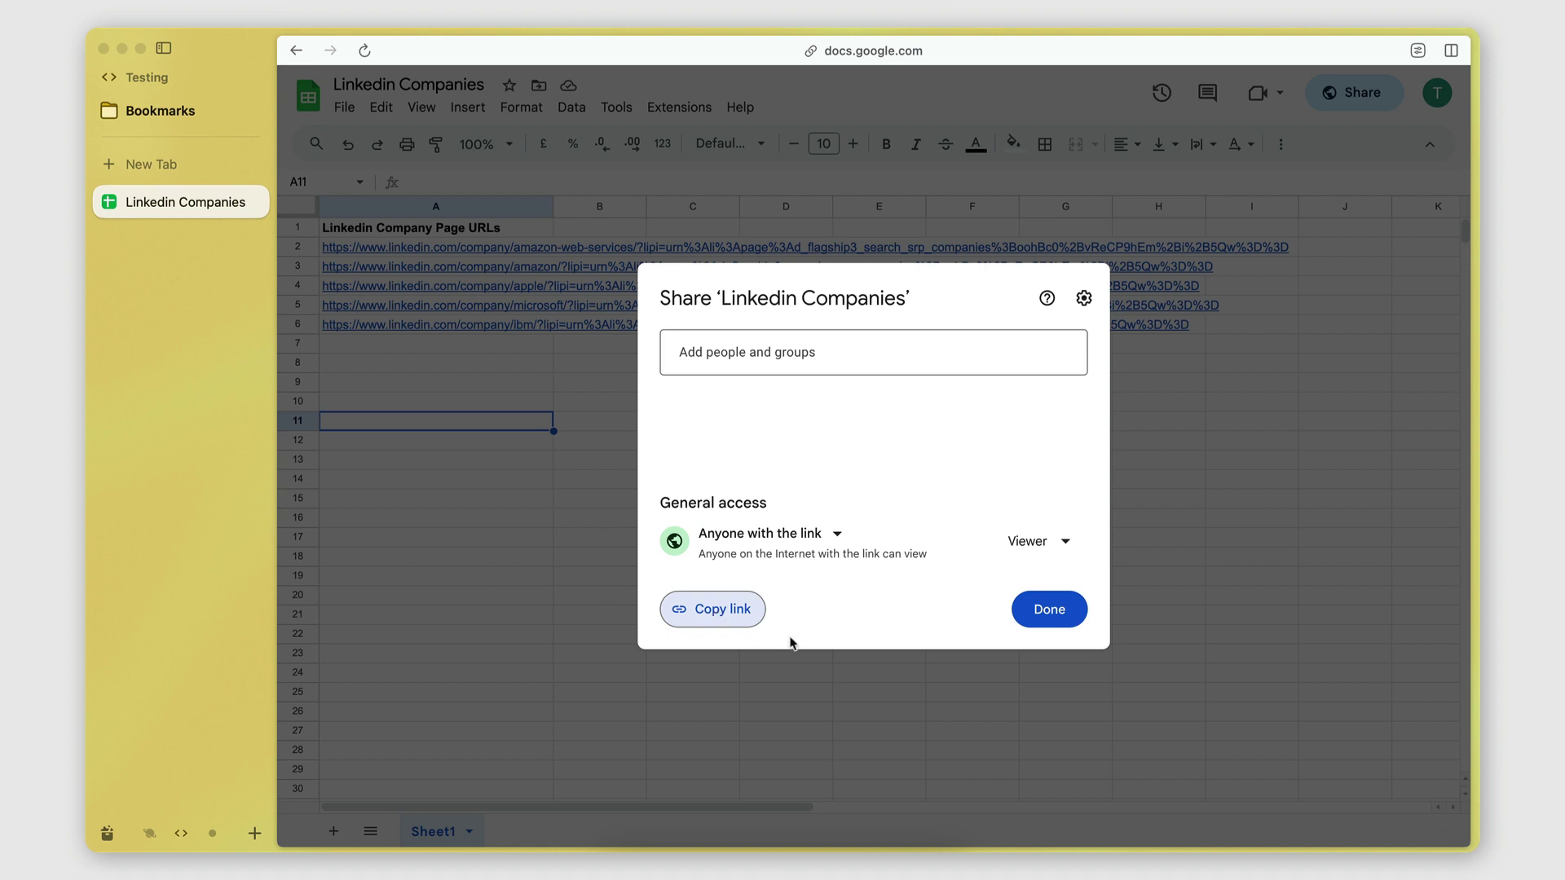
{"action": "left_click", "coordinate": [731, 619]}
{"action": "key", "text": "ctrl+1"}
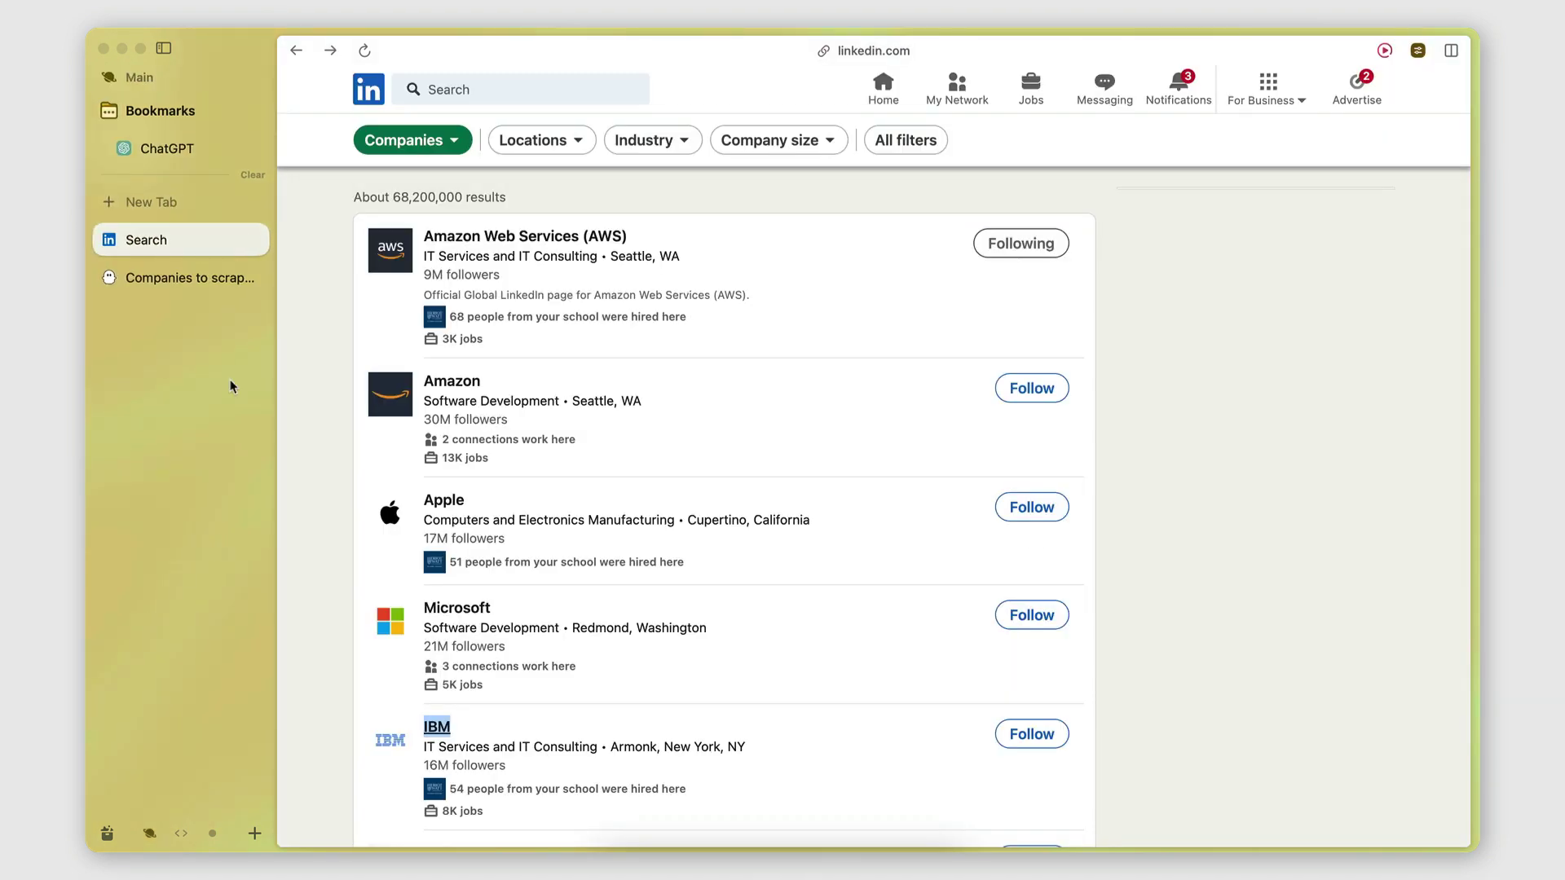
- Paste the sheet link as the scraper's company URL and select the Linkedin Company Page URLs column
{"action": "left_click", "coordinate": [232, 279]}
{"action": "left_click", "coordinate": [770, 463]}
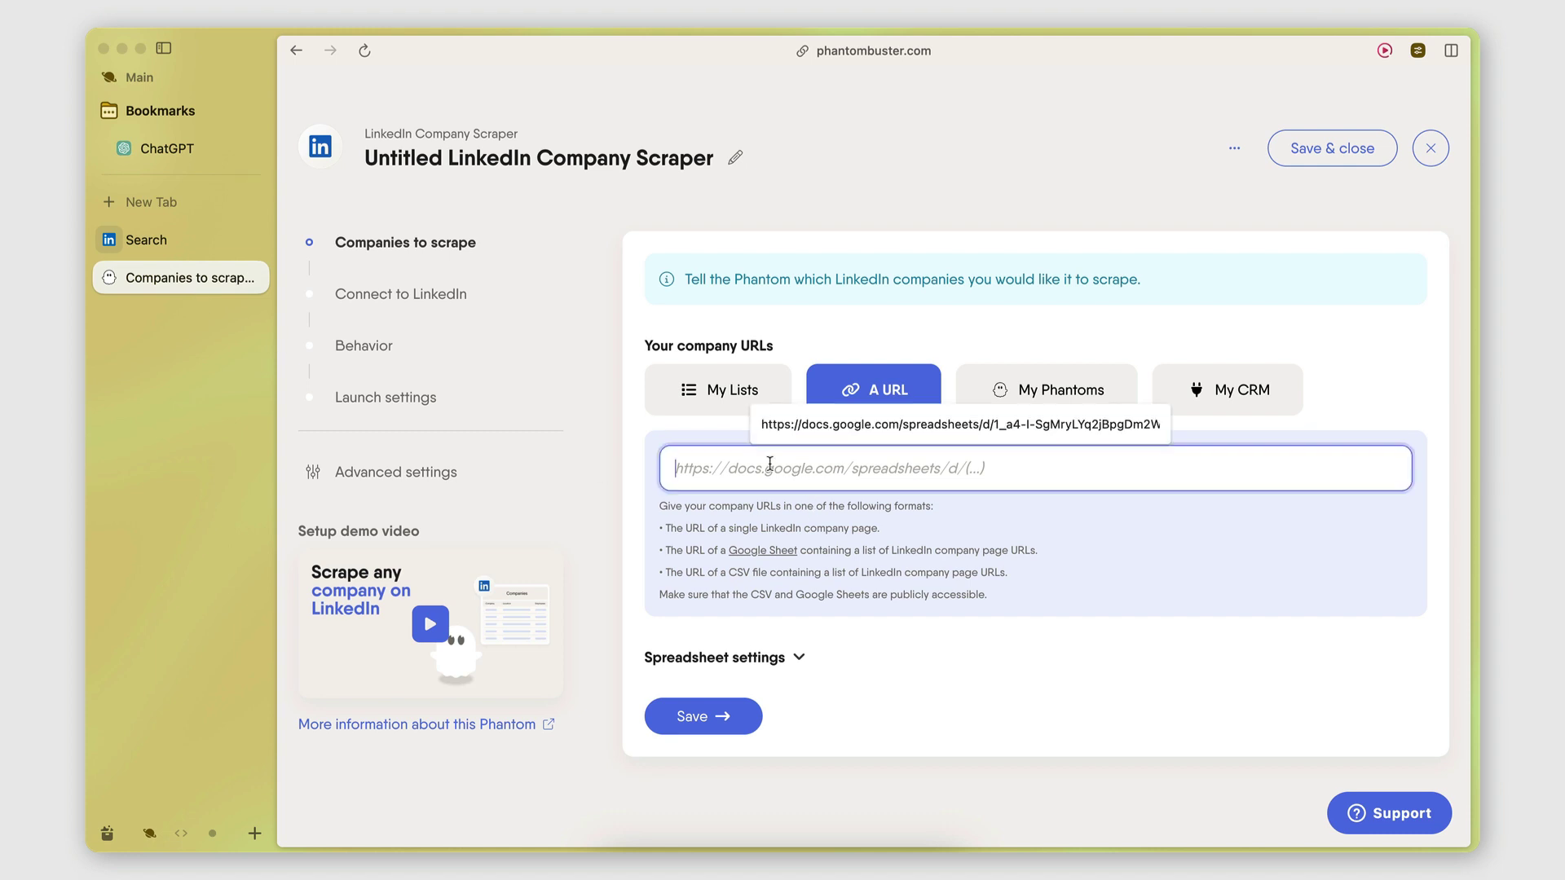
{"action": "key", "text": "super+v"}
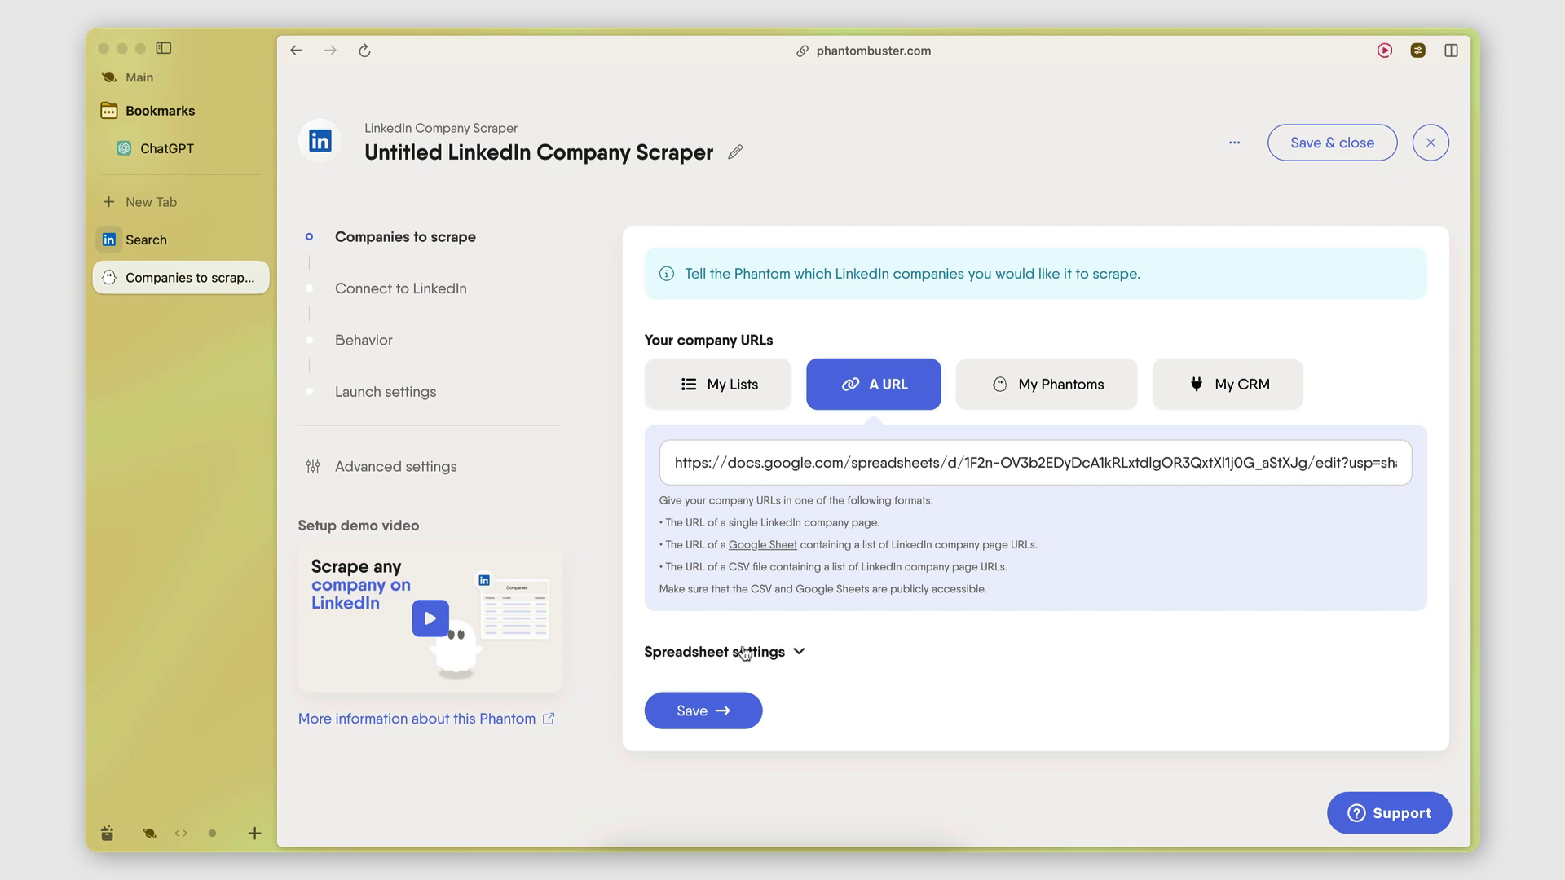
{"action": "left_click", "coordinate": [744, 654]}
{"action": "scroll", "coordinate": [907, 674], "scroll_direction": "down", "scroll_amount": 4}
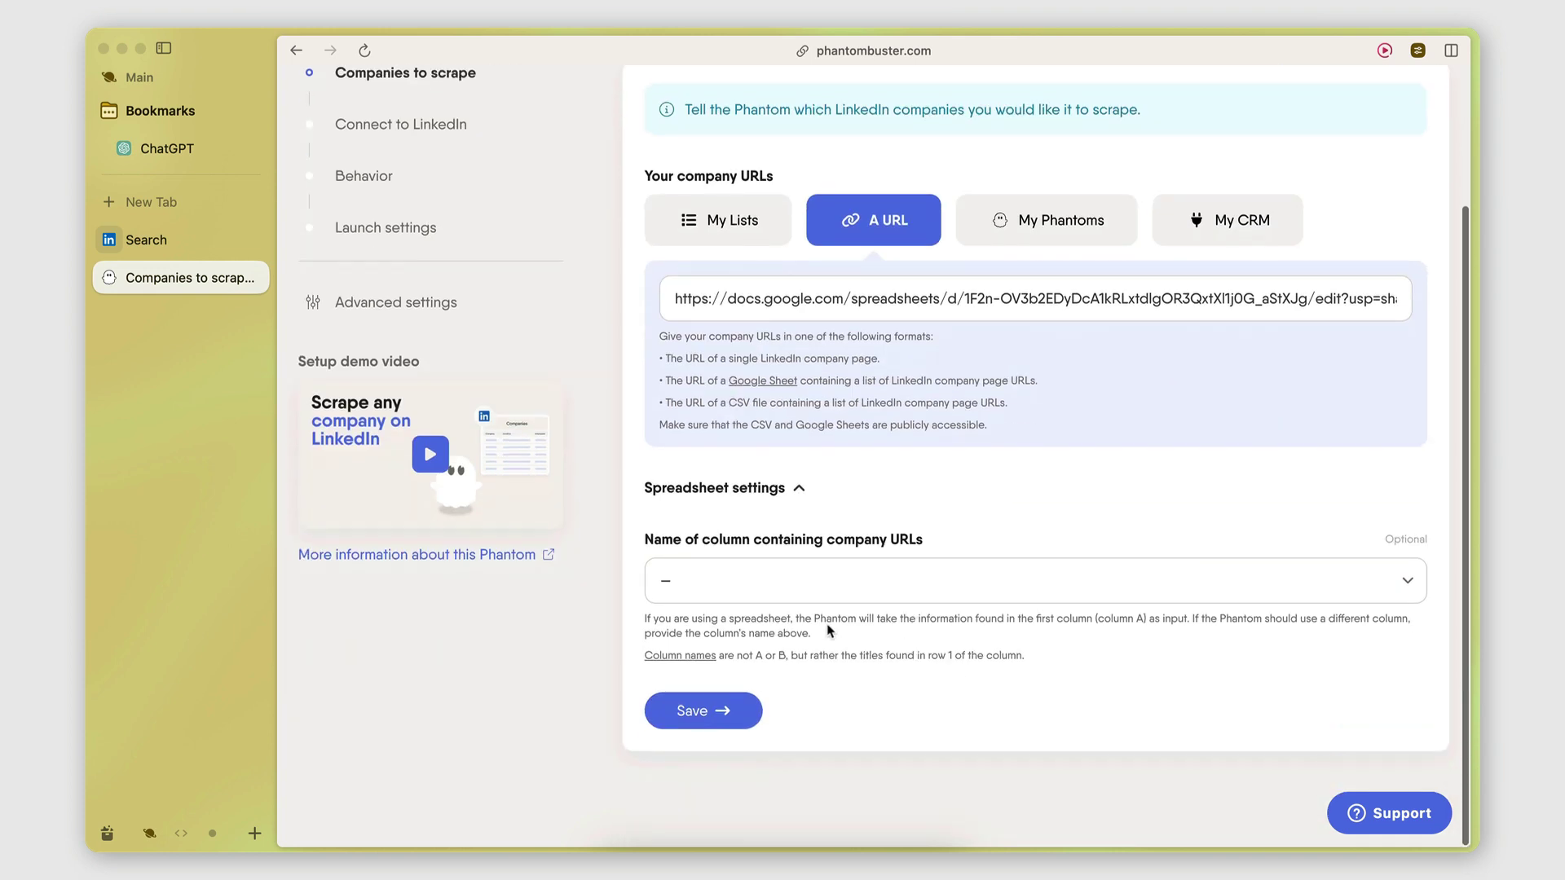
{"action": "left_click", "coordinate": [731, 590]}
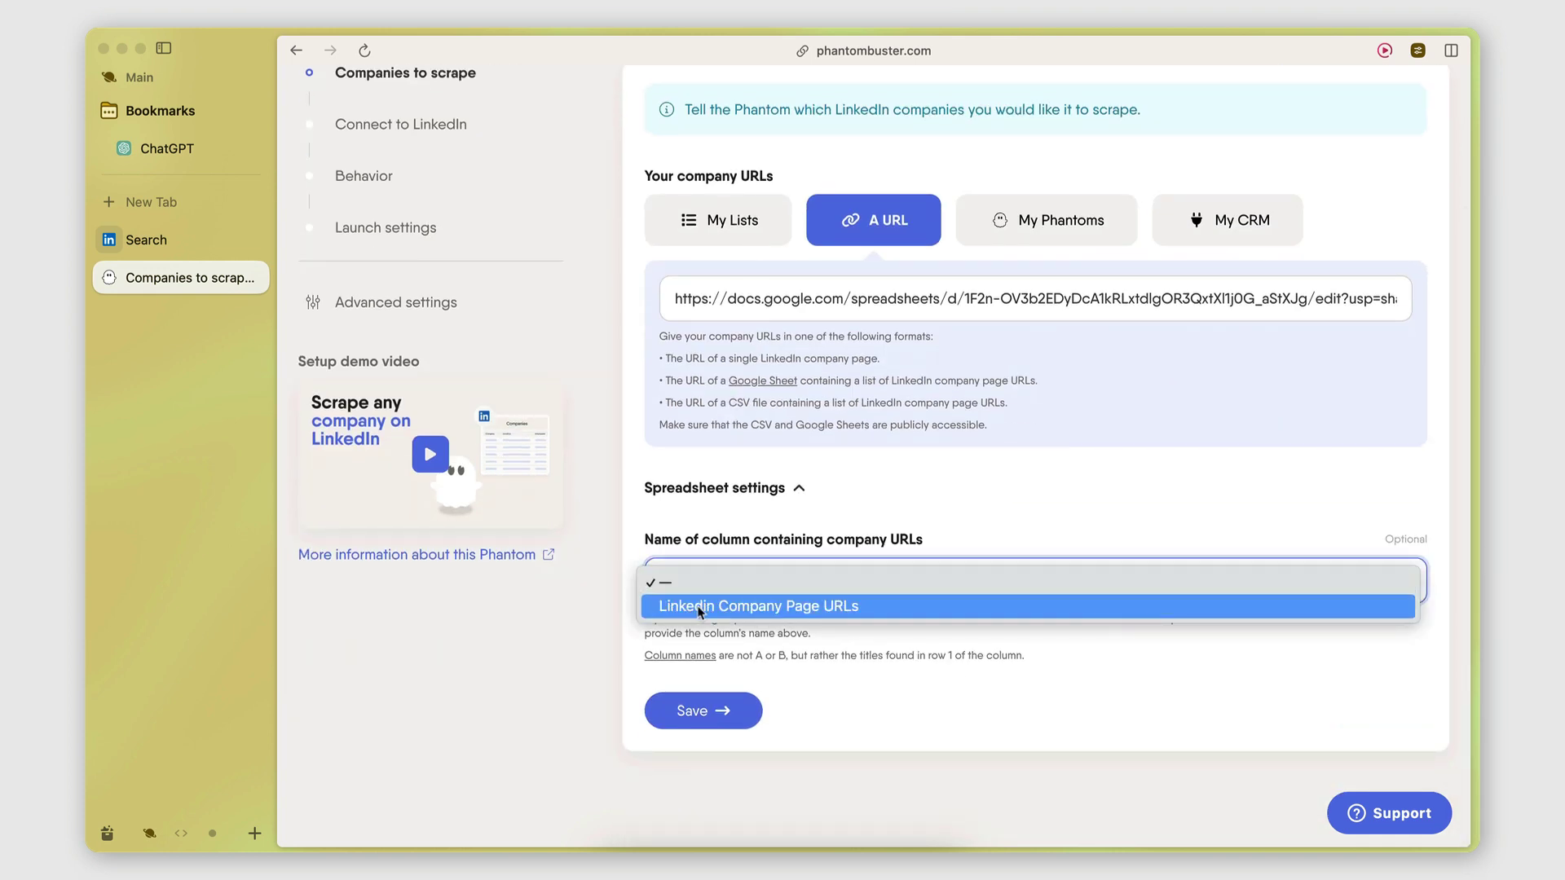
{"action": "left_click", "coordinate": [791, 607]}
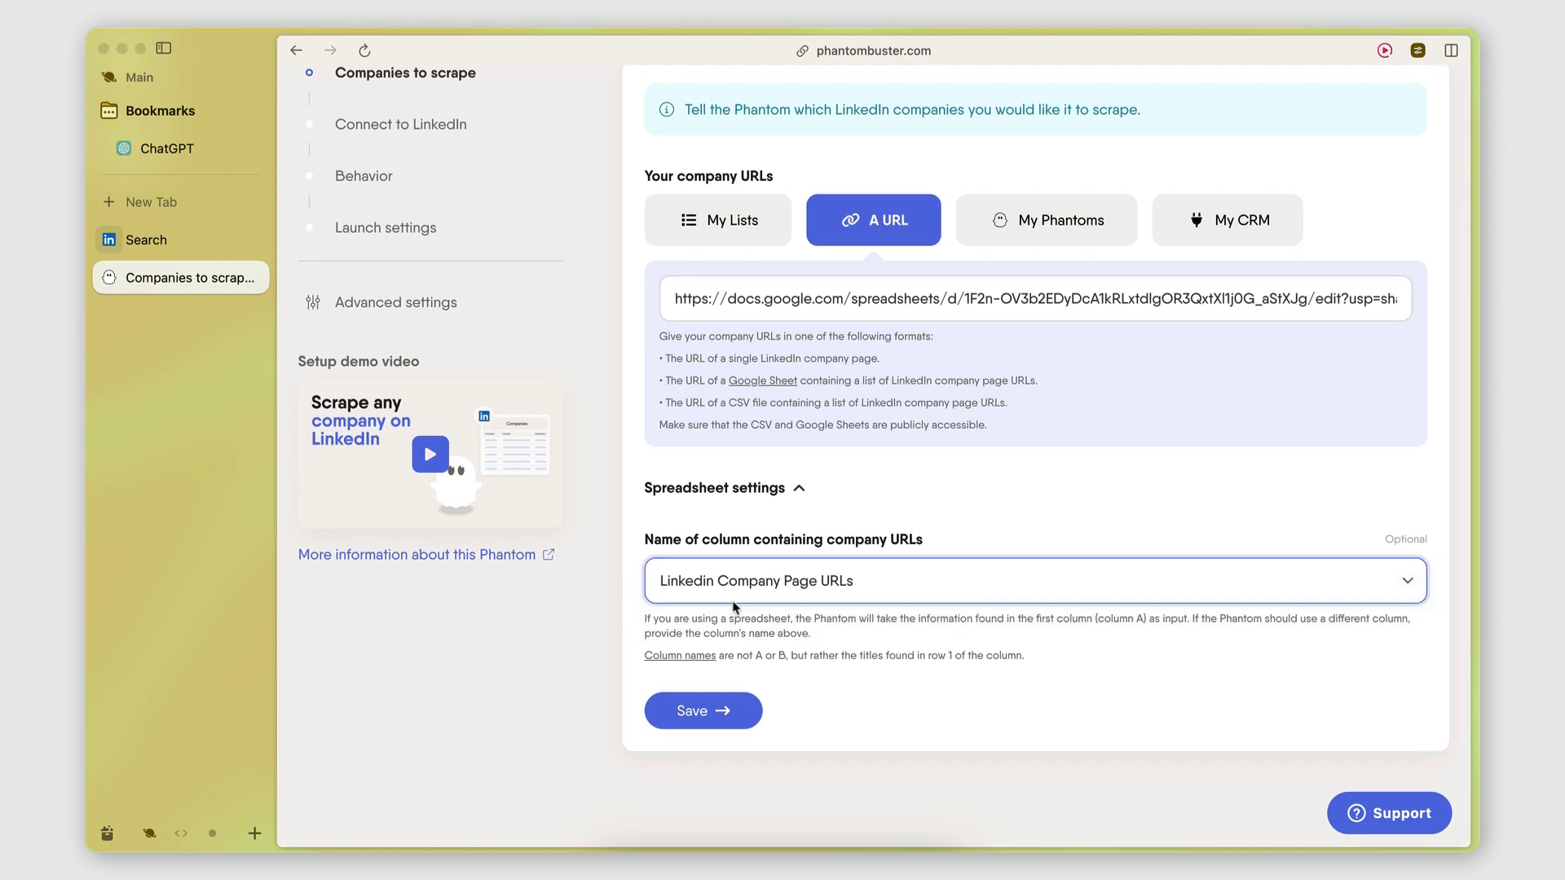
- Save the companies step and auto-fill the LinkedIn session cookie on the connection step
{"action": "left_click", "coordinate": [714, 721]}
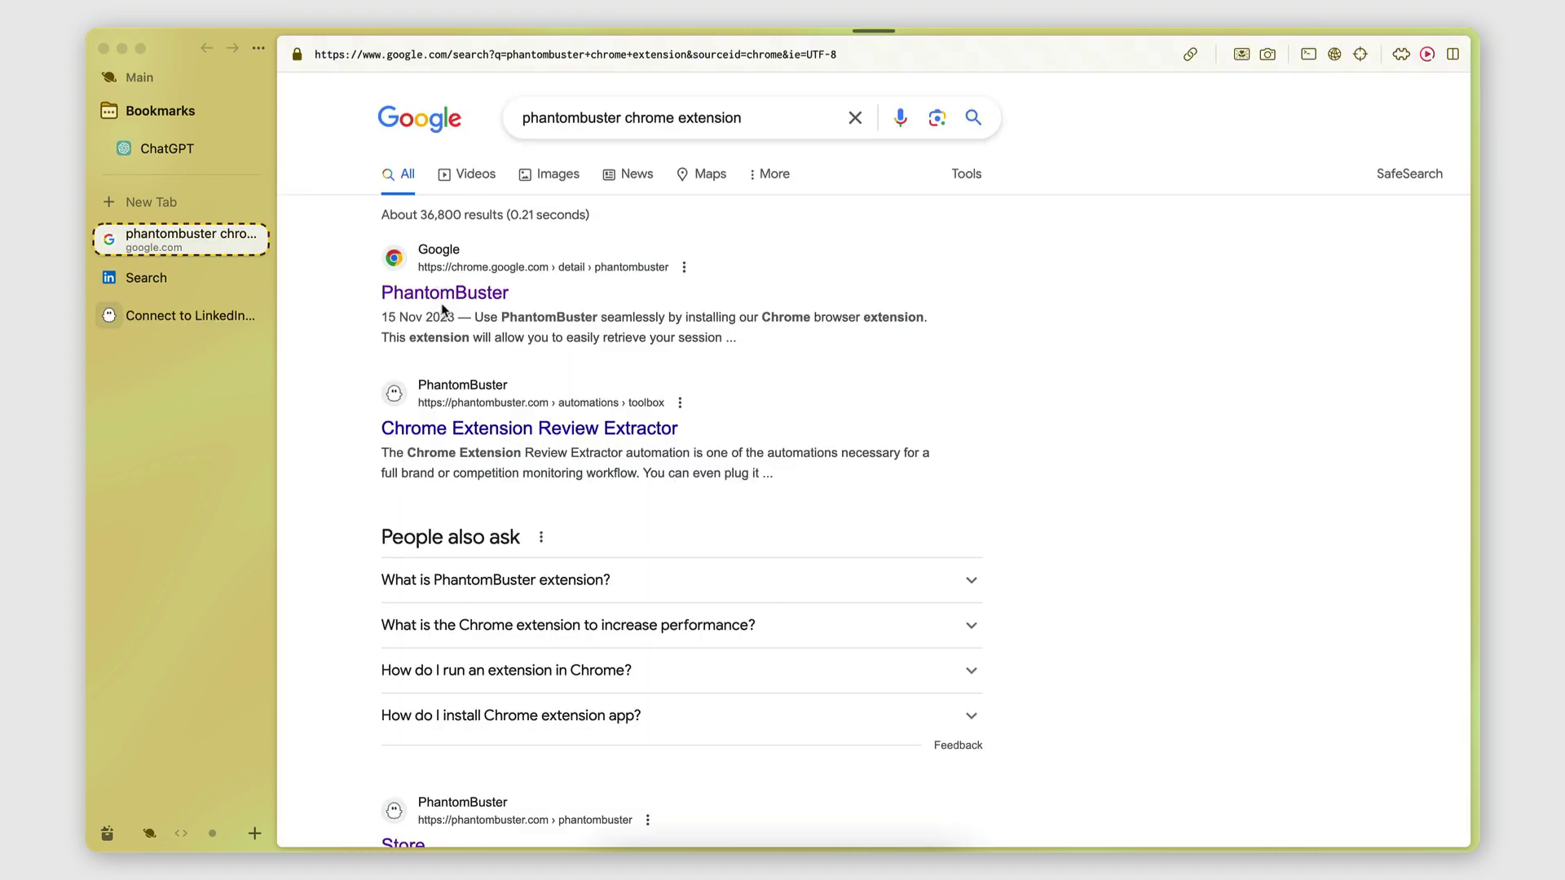
{"action": "left_click", "coordinate": [447, 295]}
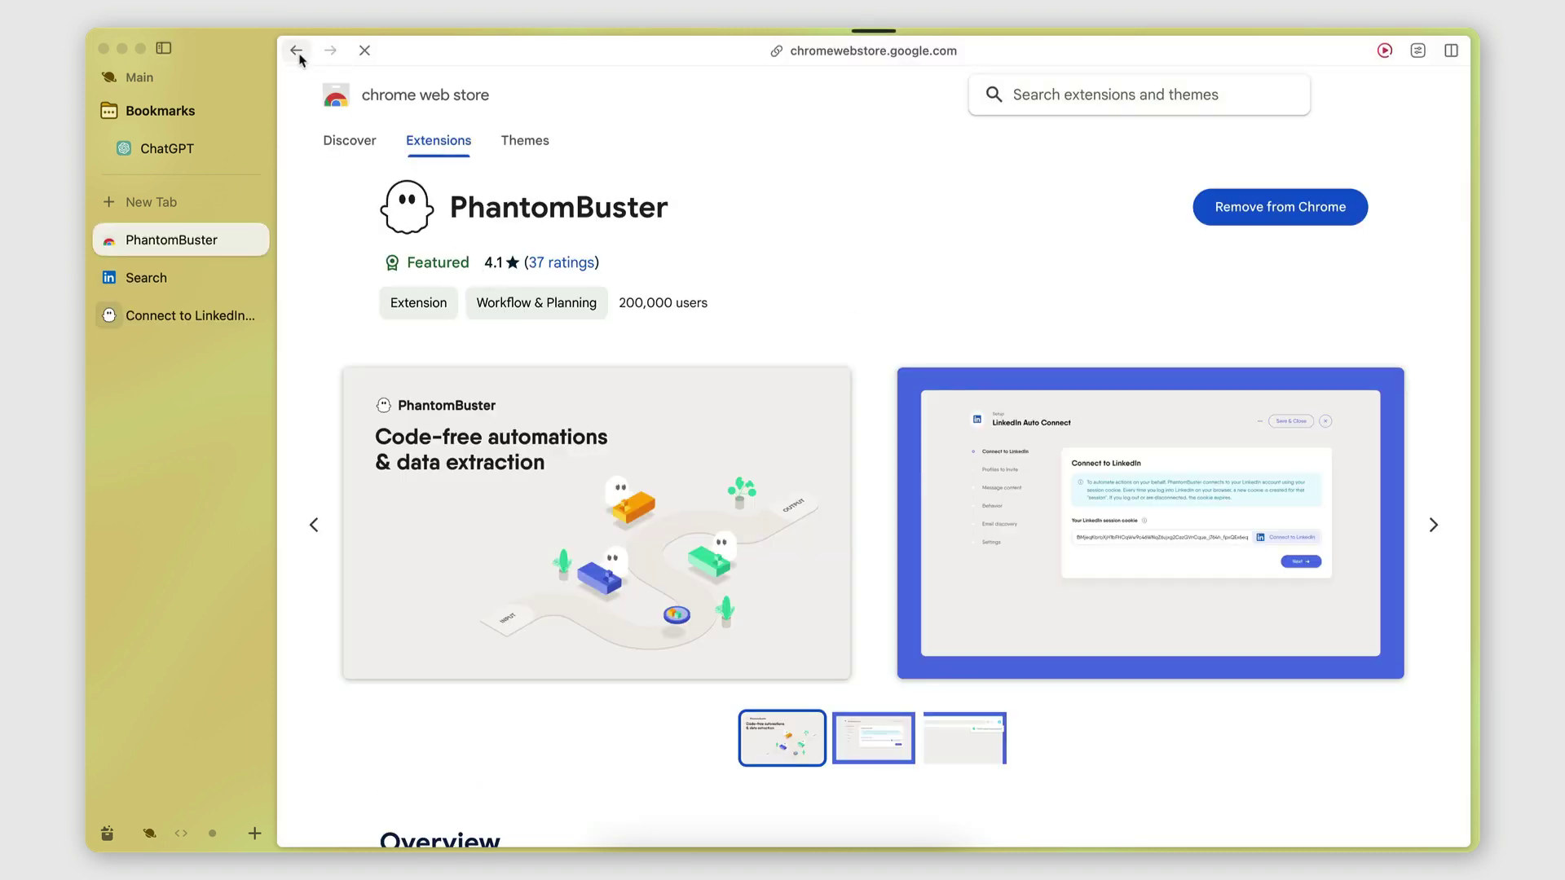
{"action": "left_click", "coordinate": [296, 51]}
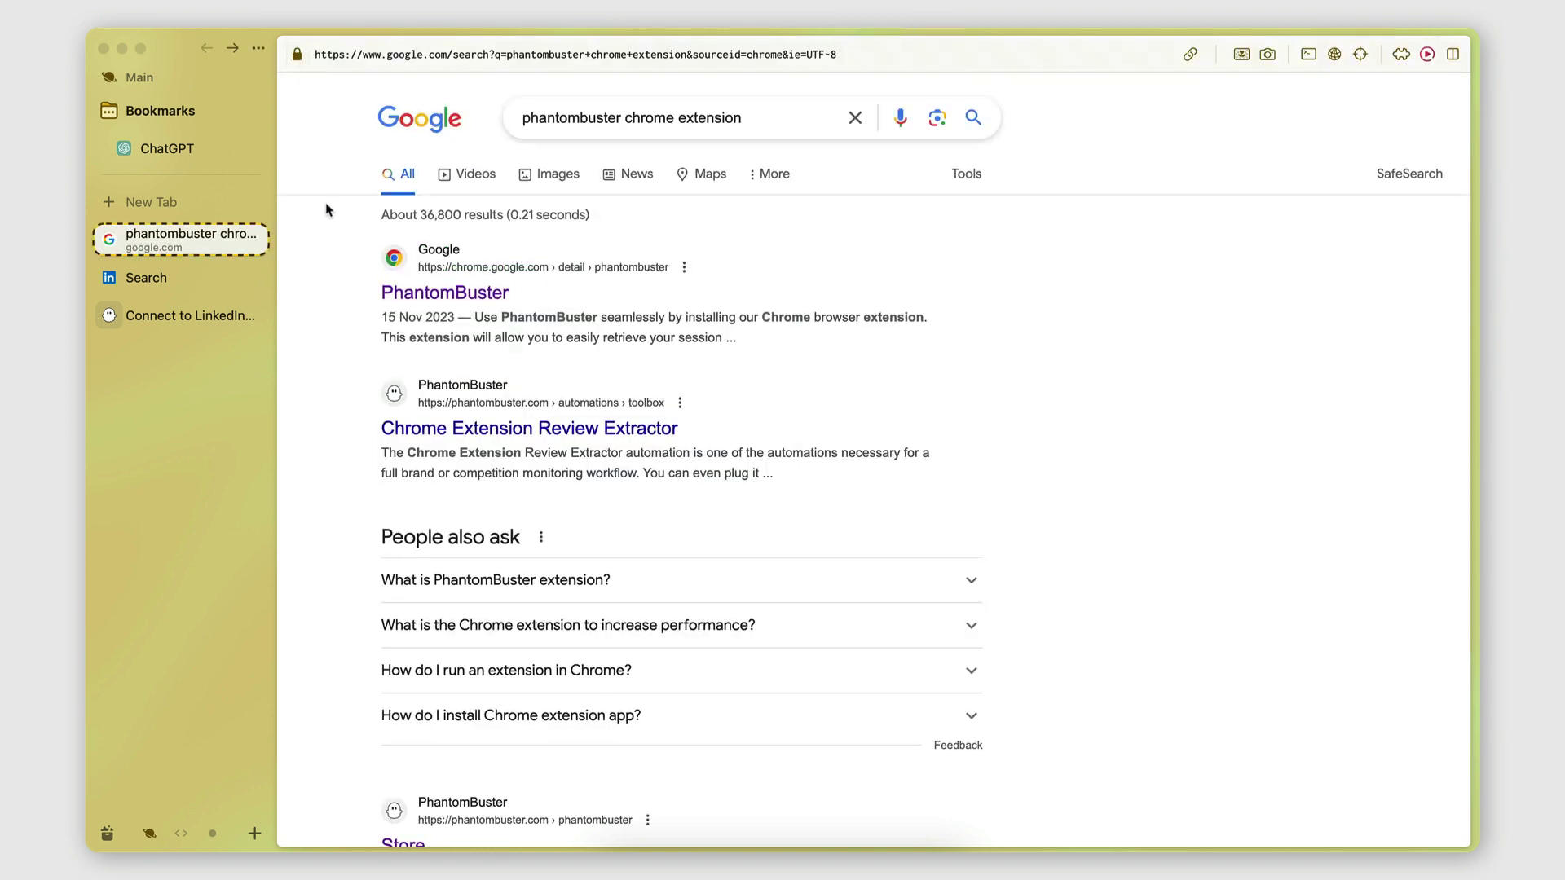
{"action": "left_click", "coordinate": [110, 316]}
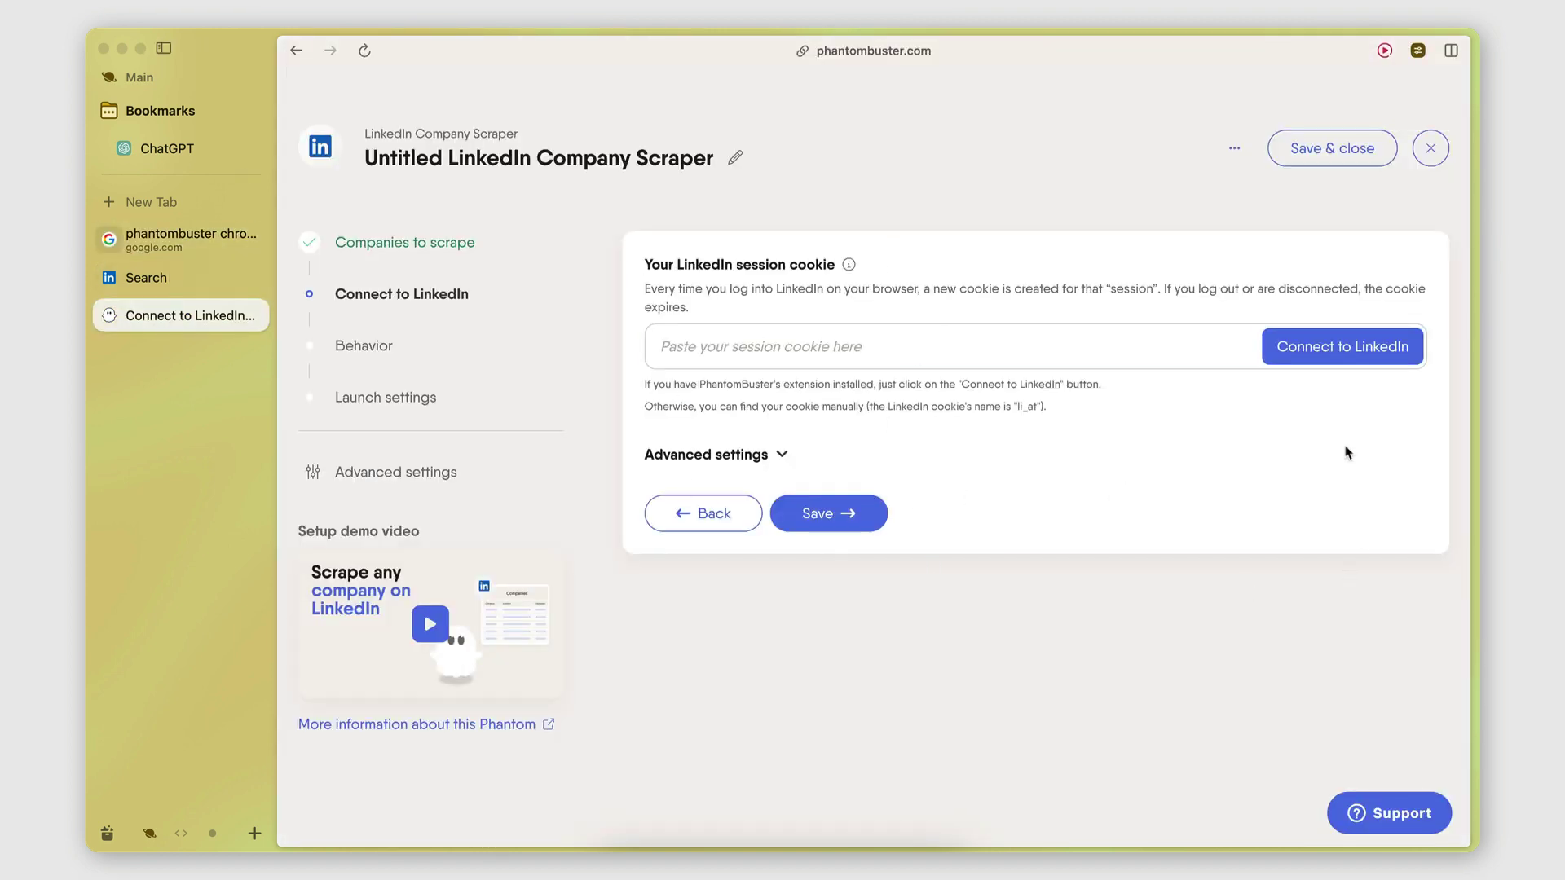
{"action": "left_click", "coordinate": [1294, 346]}
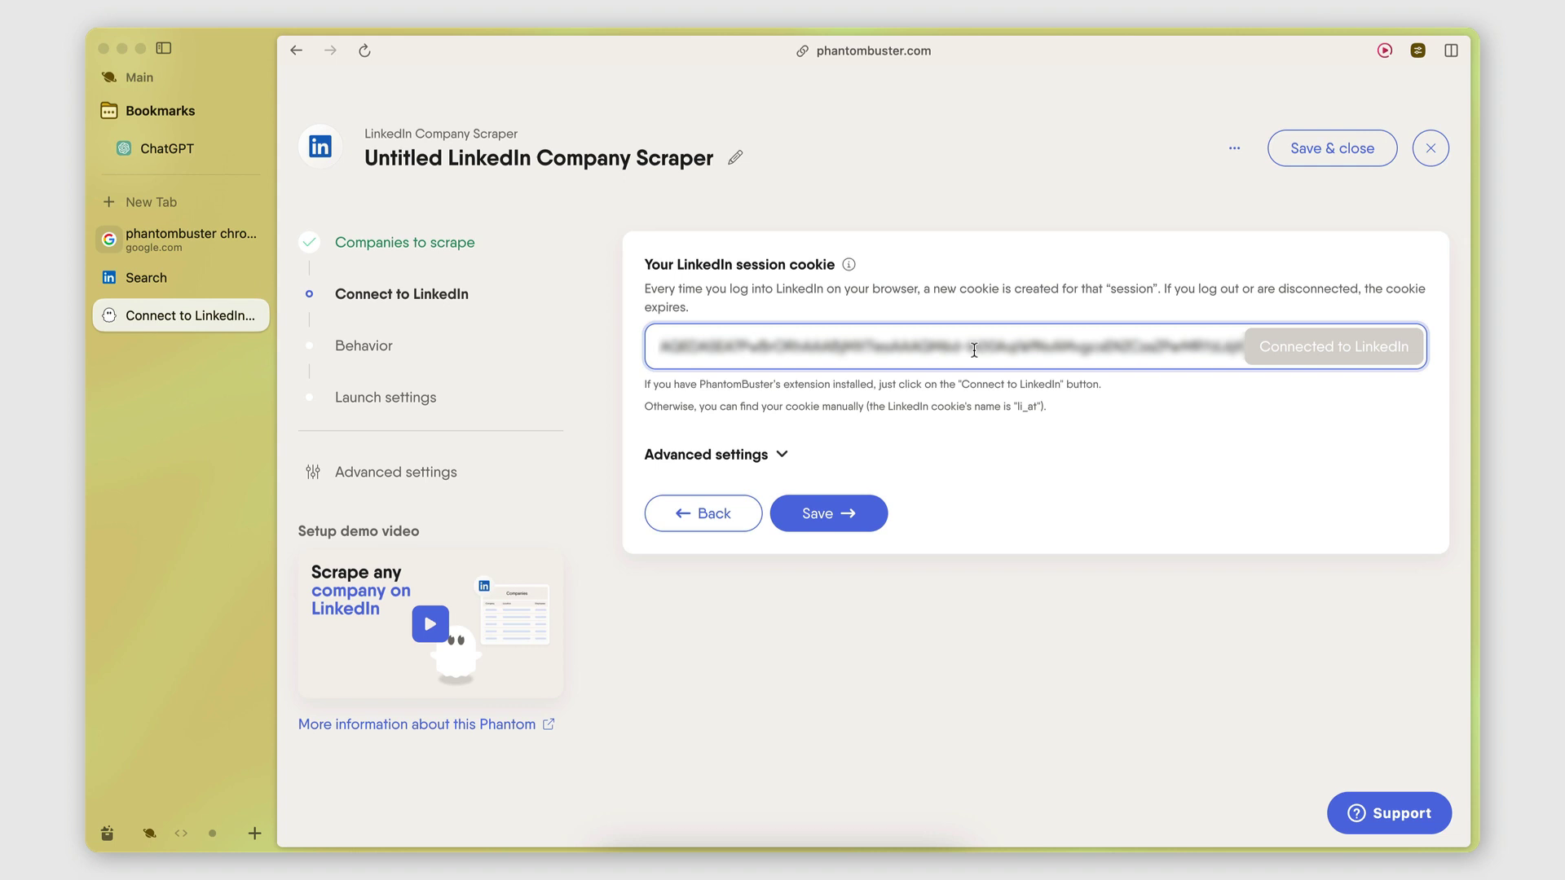
{"action": "left_click", "coordinate": [1040, 444]}
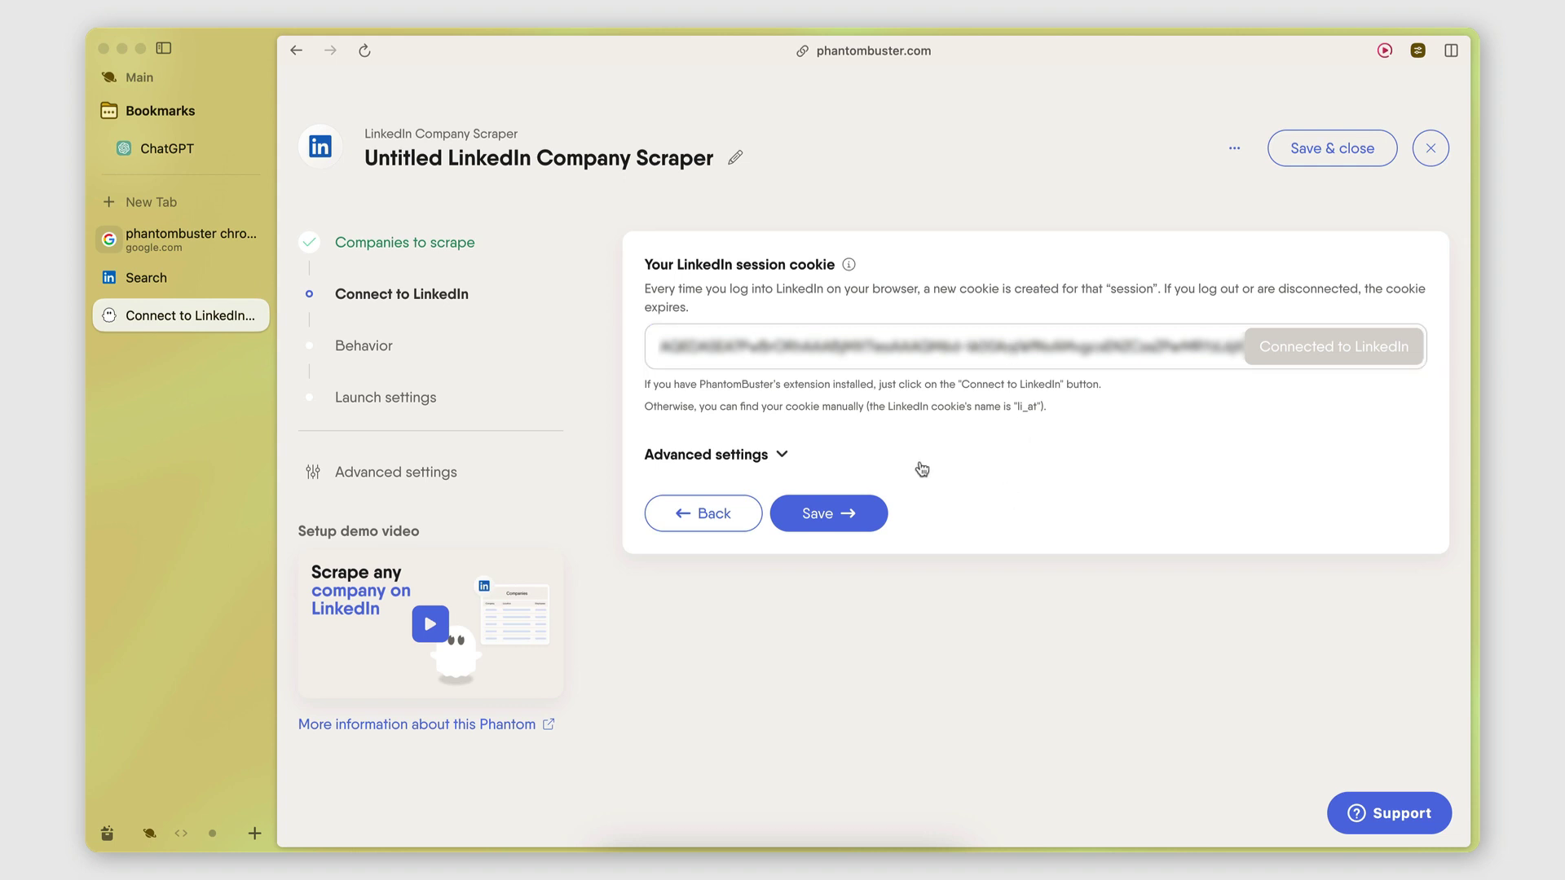
- Save the LinkedIn connection and change companies per launch from 250 to 5
{"action": "left_click", "coordinate": [804, 516]}
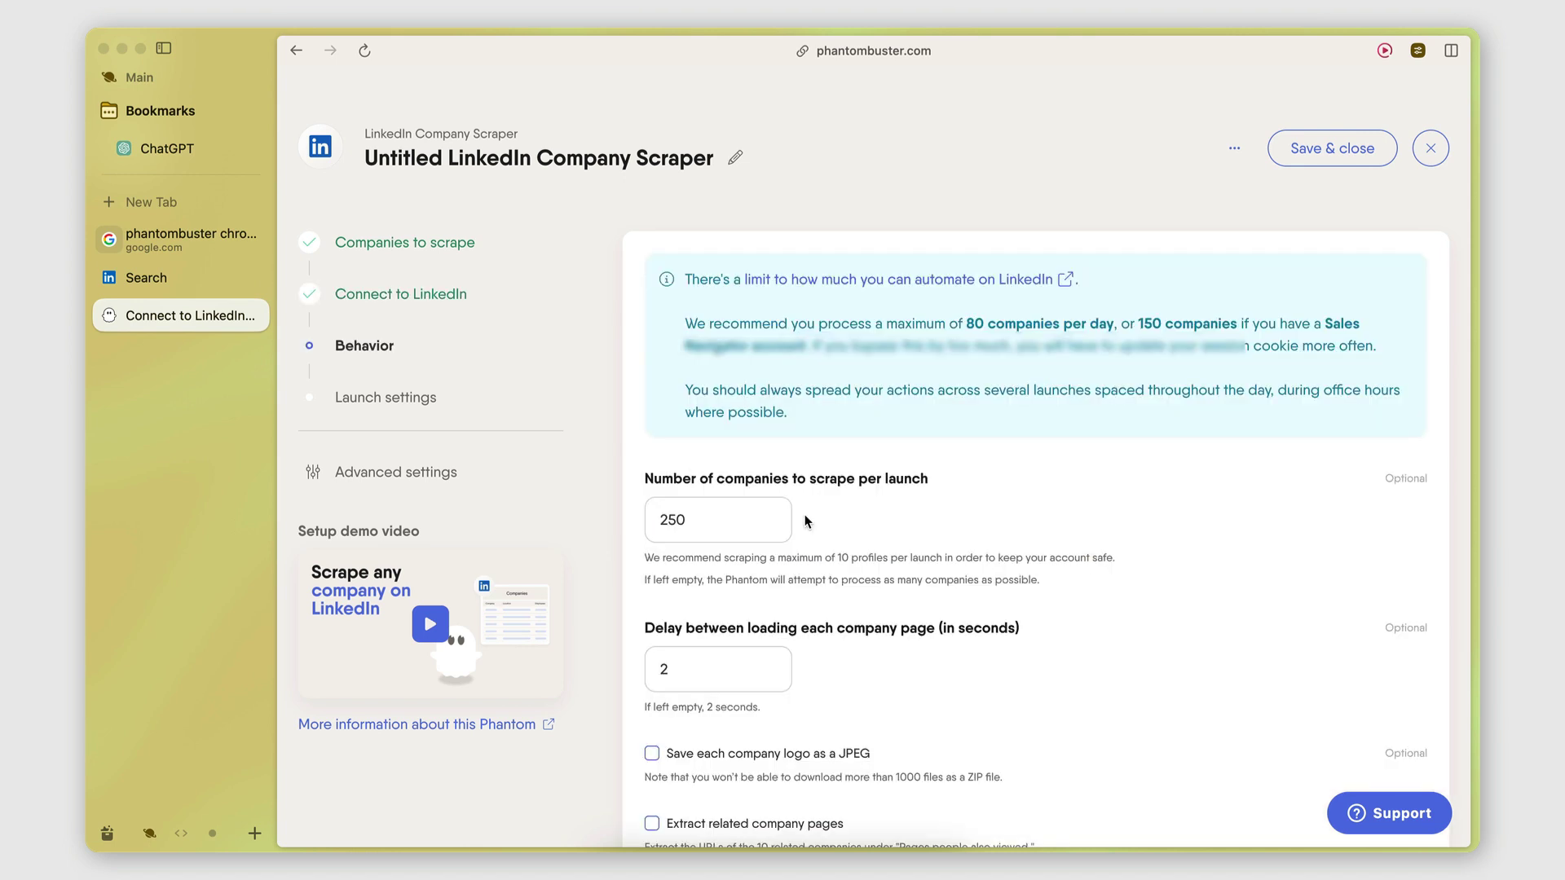
{"action": "scroll", "coordinate": [807, 554], "scroll_direction": "down", "scroll_amount": 5}
{"action": "scroll", "coordinate": [814, 599], "scroll_direction": "up", "scroll_amount": 4}
{"action": "scroll", "coordinate": [814, 599], "scroll_direction": "down", "scroll_amount": 1}
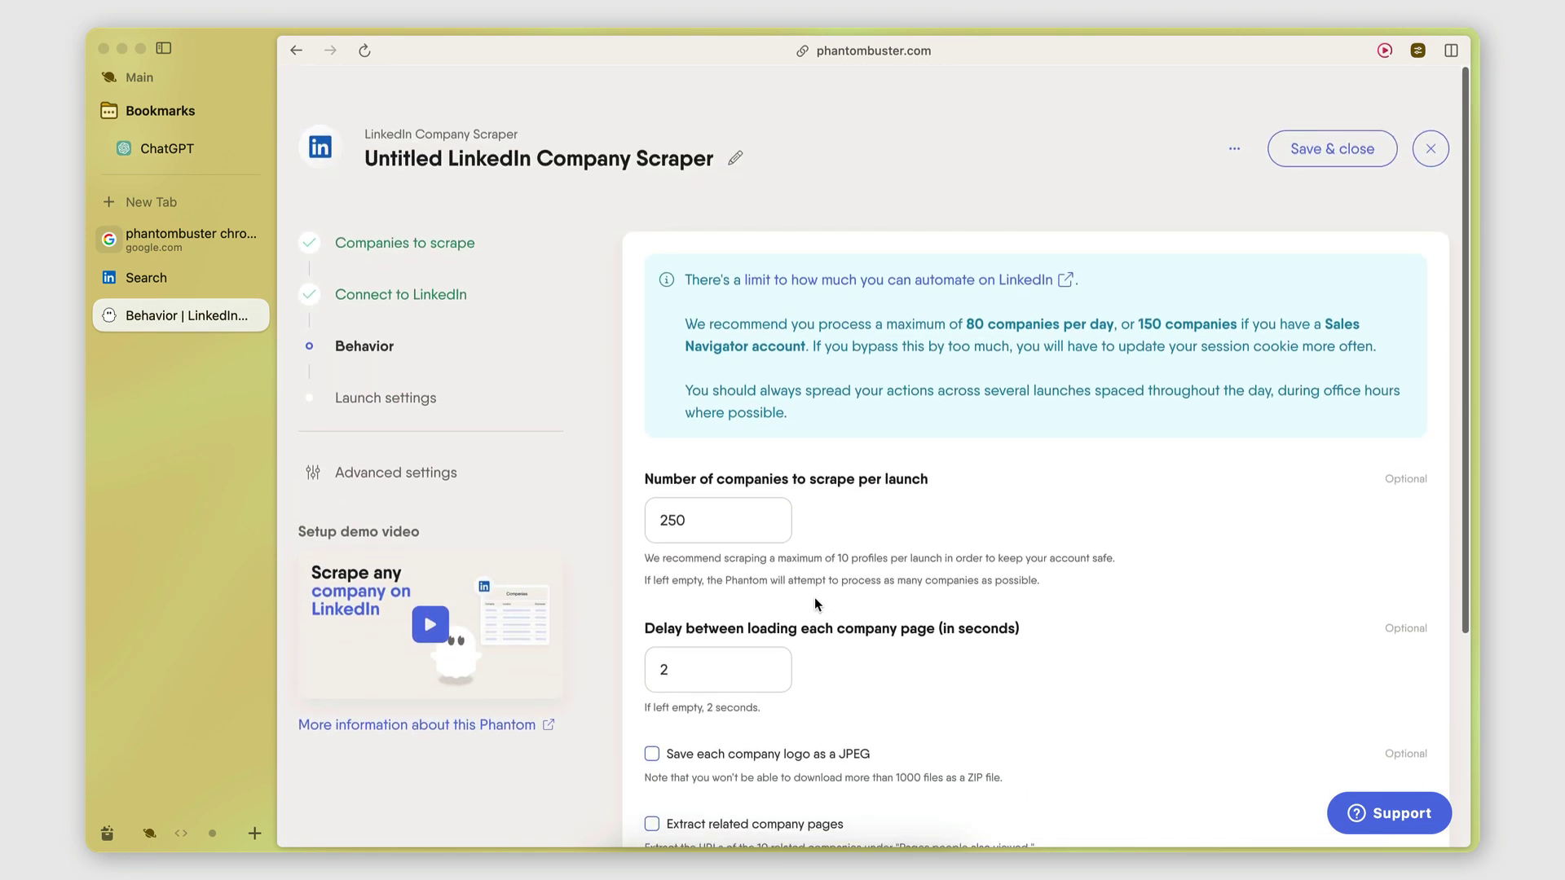
{"action": "left_click", "coordinate": [671, 417]}
{"action": "scroll", "coordinate": [671, 417], "scroll_direction": "down", "scroll_amount": 2}
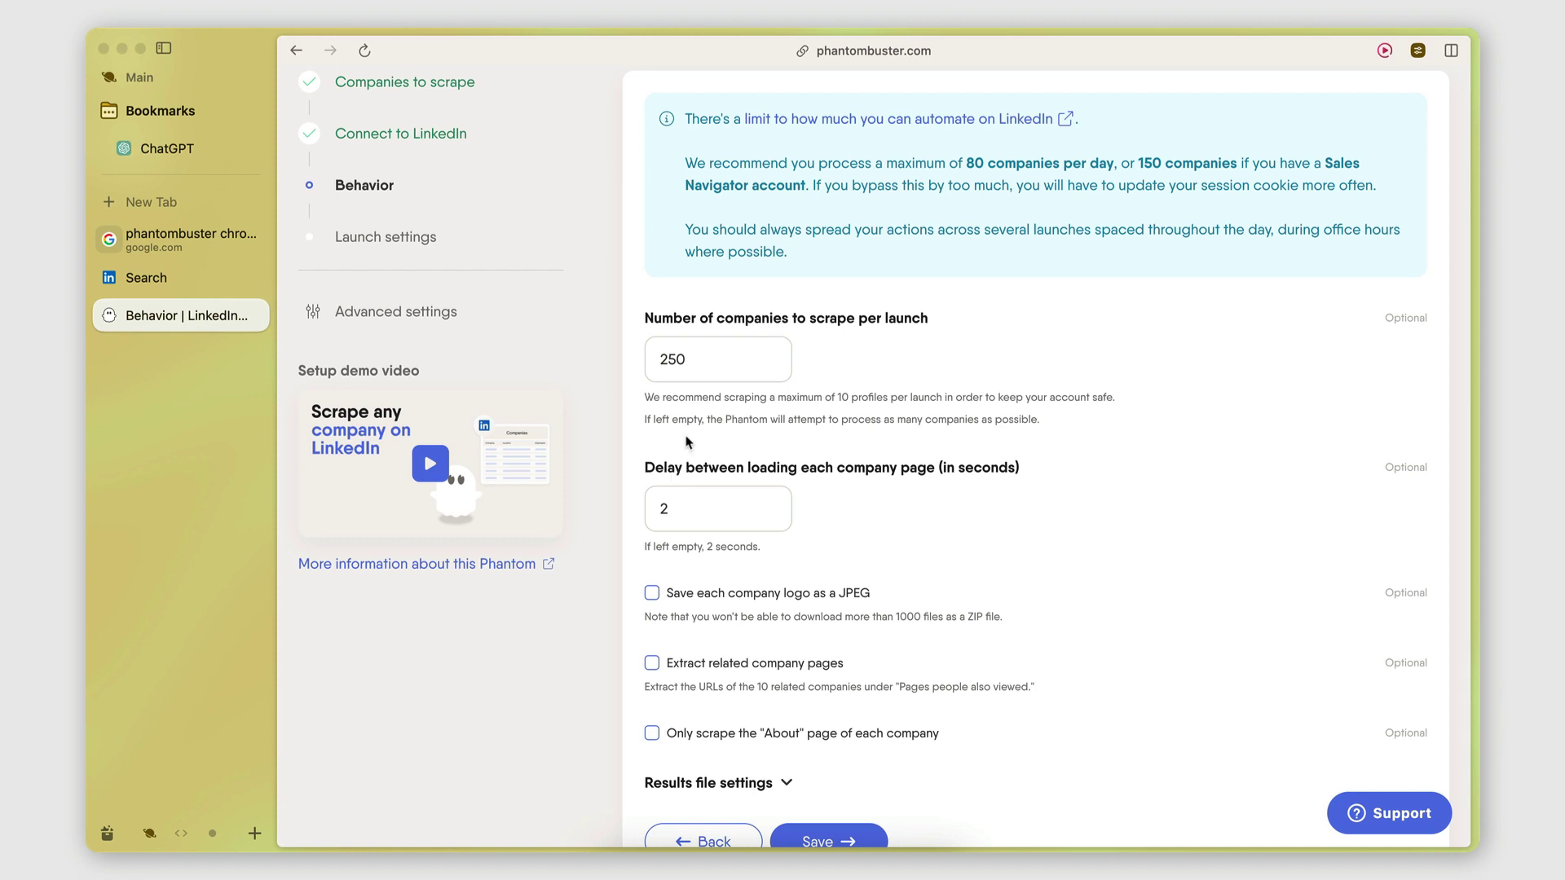
{"action": "left_click", "coordinate": [674, 359]}
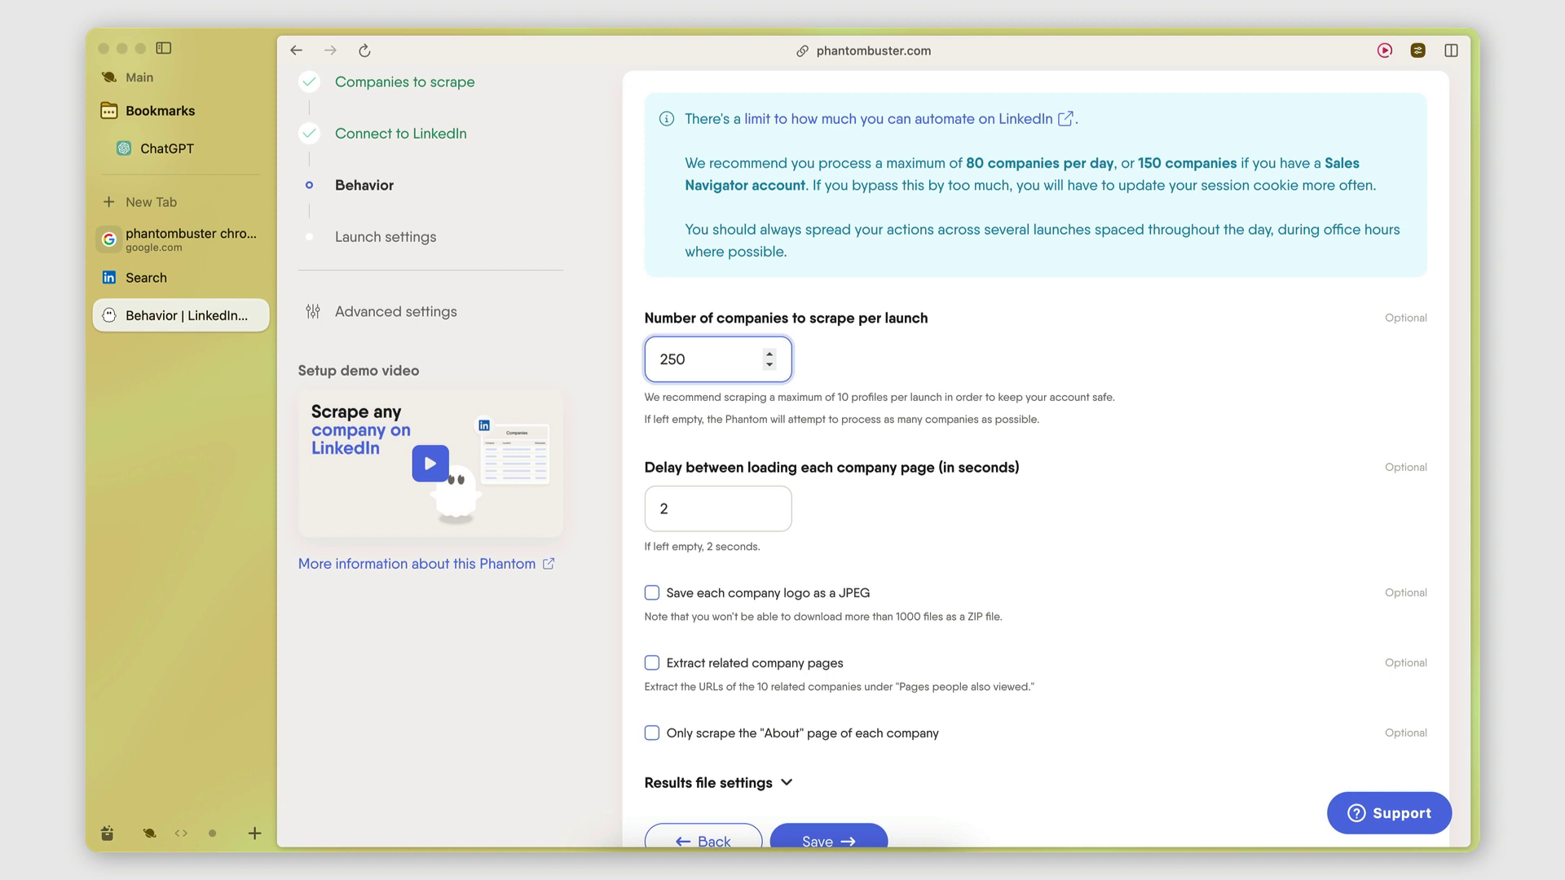
{"action": "key", "text": "BackSpace"}
{"action": "key", "text": "BackSpace"}
{"action": "key", "text": "BackSpace"}
{"action": "left_click", "coordinate": [871, 399]}
- Change the delay between company pages from 2 to 5 seconds
{"action": "scroll", "coordinate": [870, 400], "scroll_direction": "down", "scroll_amount": 1}
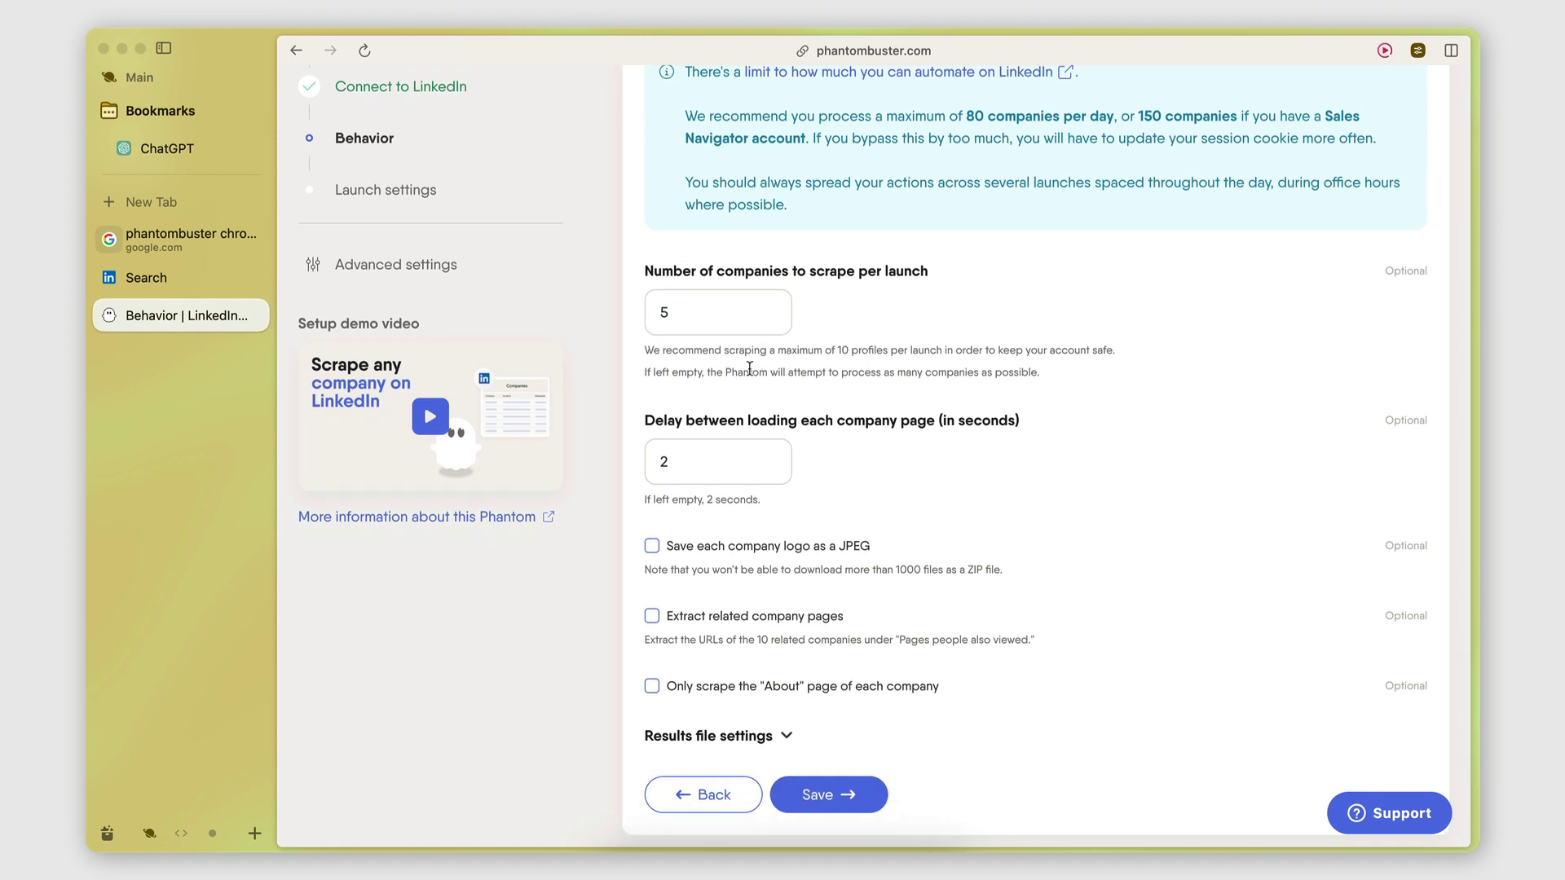
{"action": "scroll", "coordinate": [733, 407], "scroll_direction": "up", "scroll_amount": 1}
{"action": "left_click", "coordinate": [682, 471]}
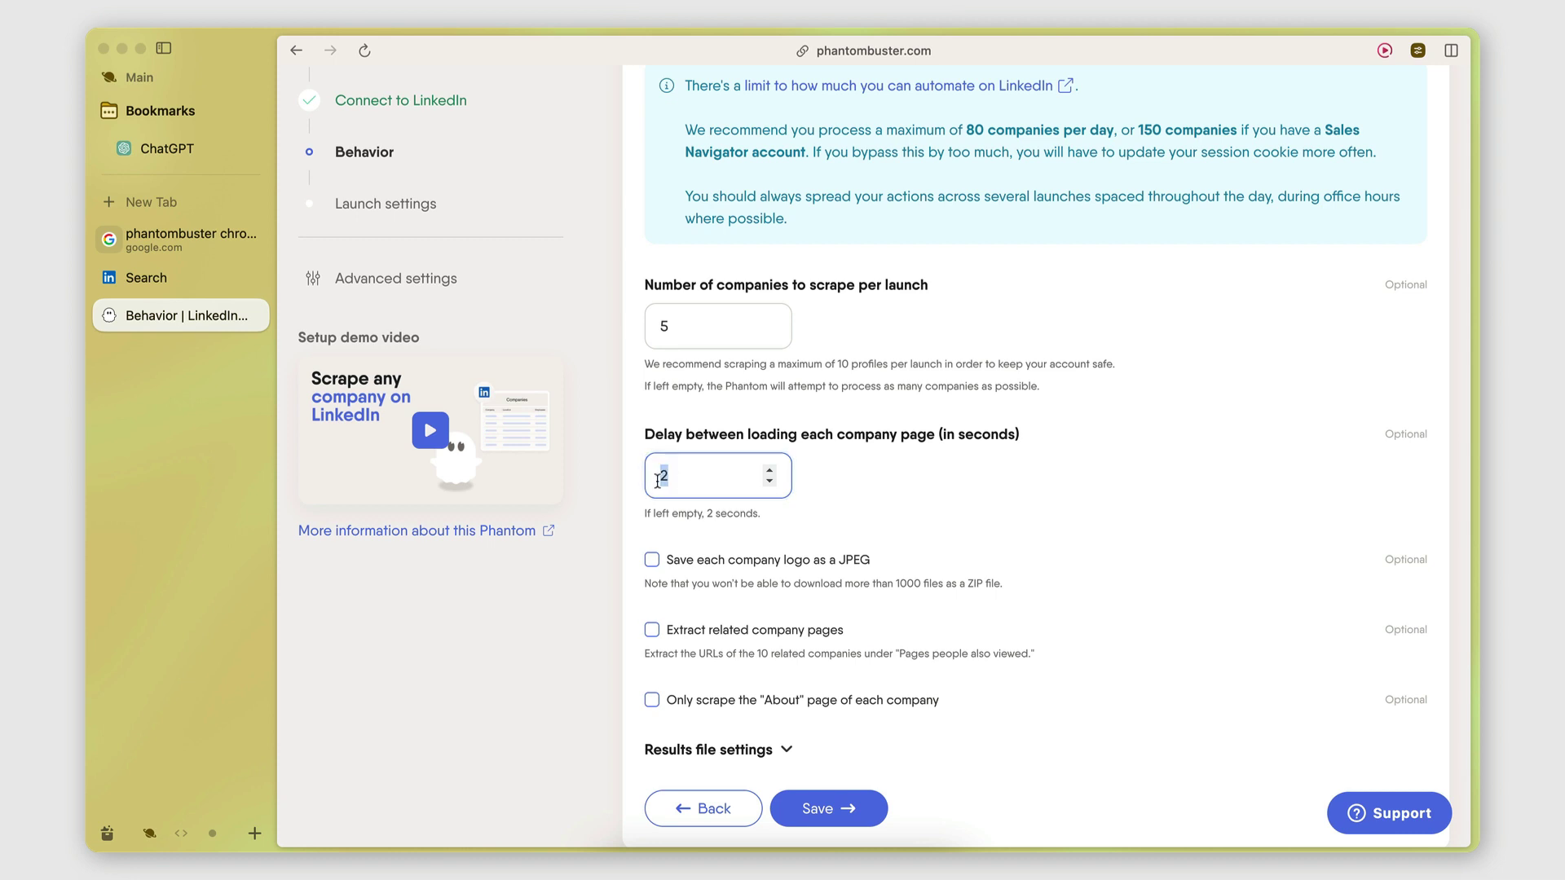
{"action": "double_click", "coordinate": [657, 482]}
{"action": "type", "text": "5"}
{"action": "left_click", "coordinate": [889, 514]}
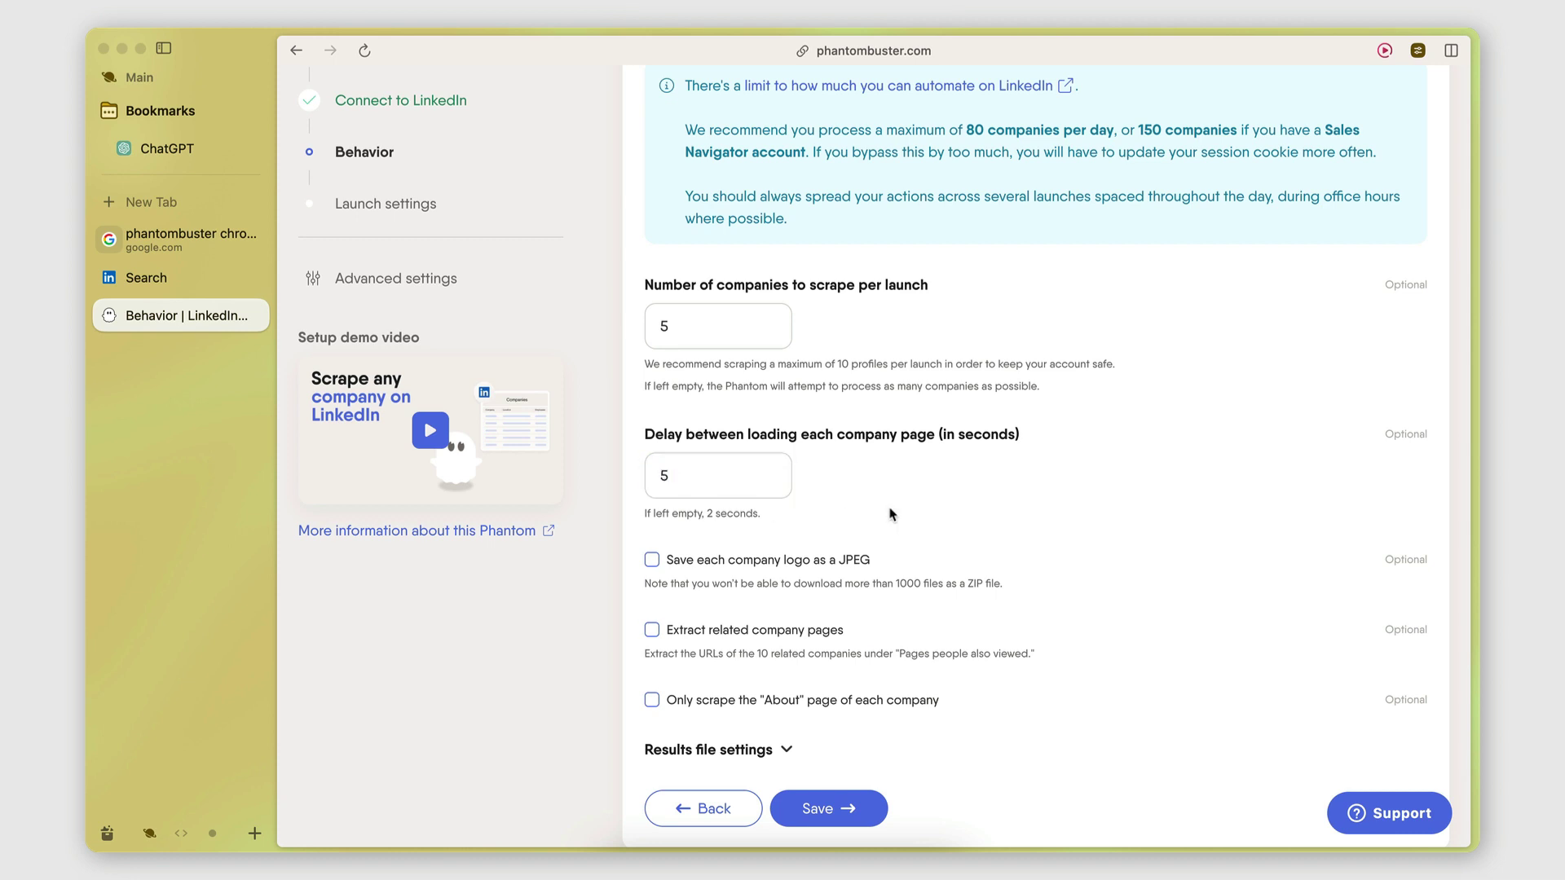
{"action": "scroll", "coordinate": [889, 507], "scroll_direction": "up", "scroll_amount": 1}
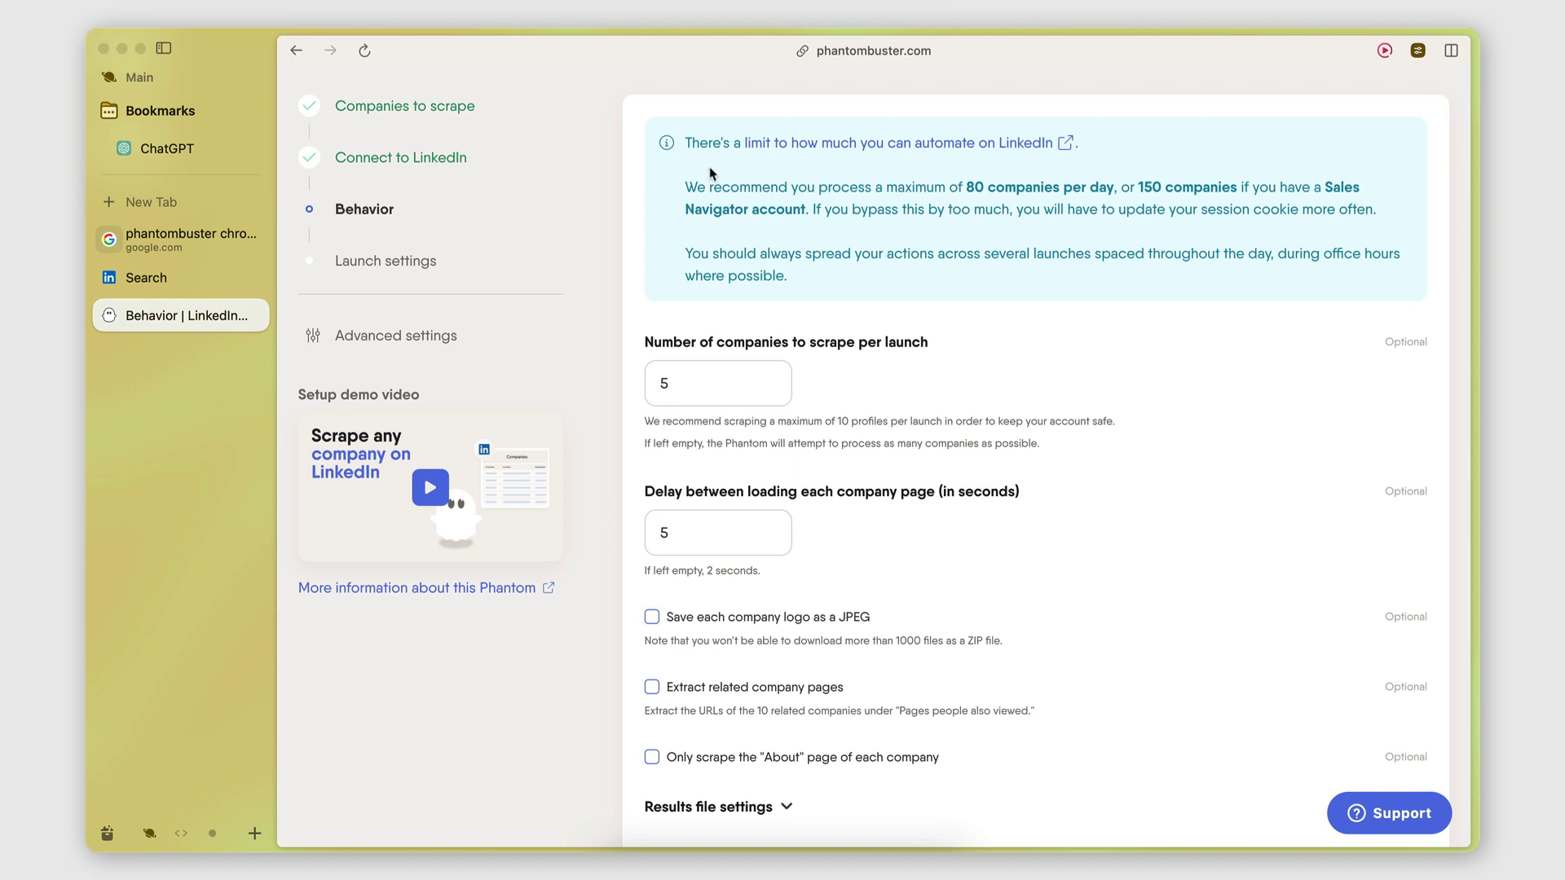
{"action": "left_click_drag", "start_coordinate": [687, 184], "coordinate": [915, 144]}
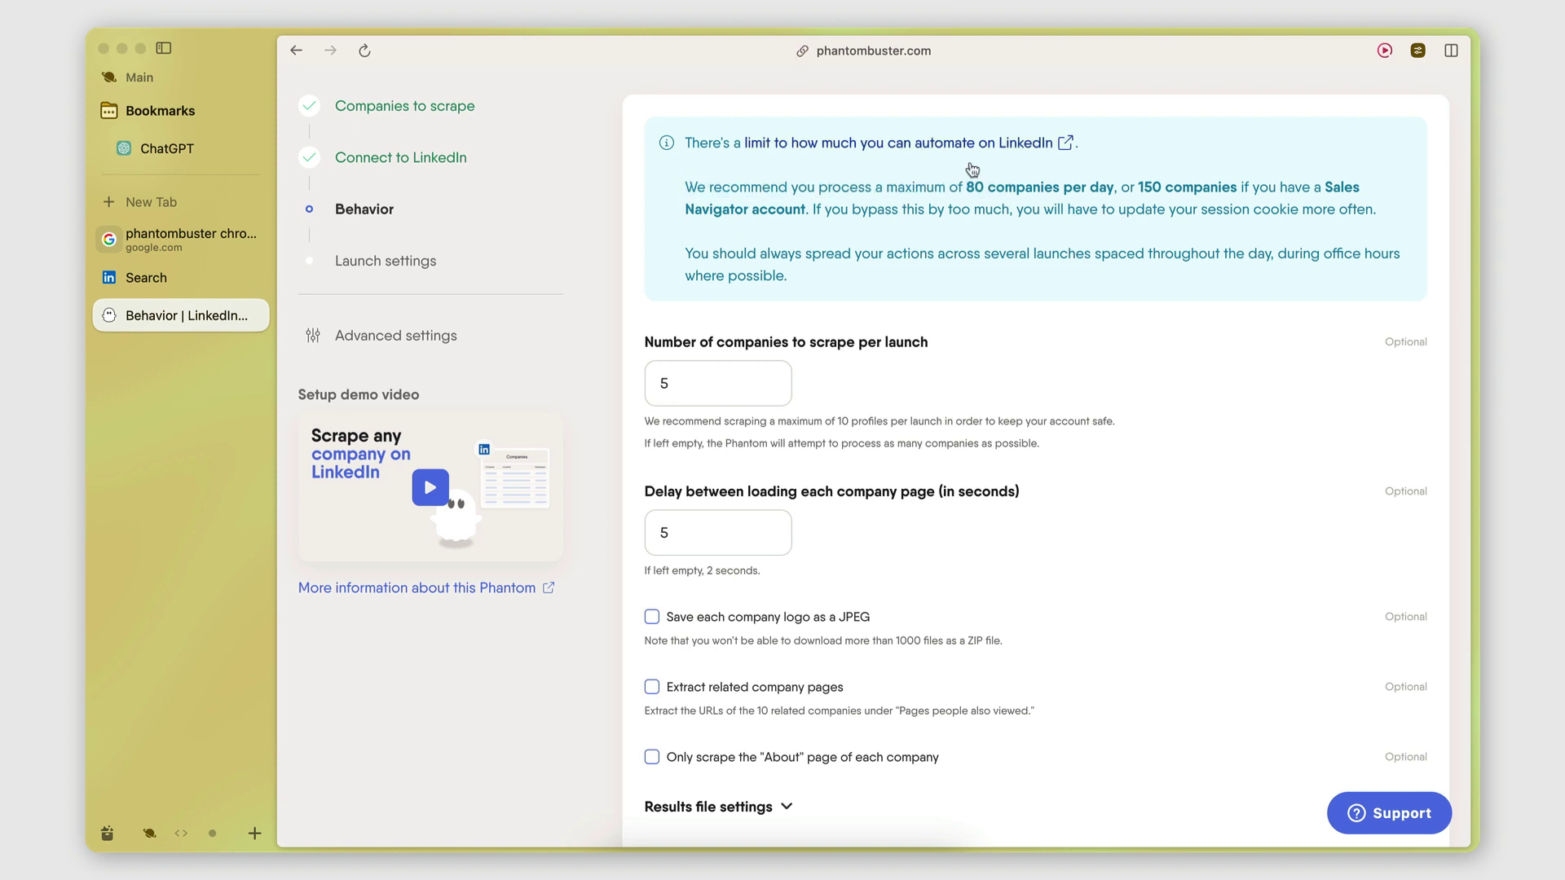
{"action": "scroll", "coordinate": [984, 201], "scroll_direction": "up", "scroll_amount": 1}
{"action": "scroll", "coordinate": [984, 201], "scroll_direction": "up", "scroll_amount": 1}
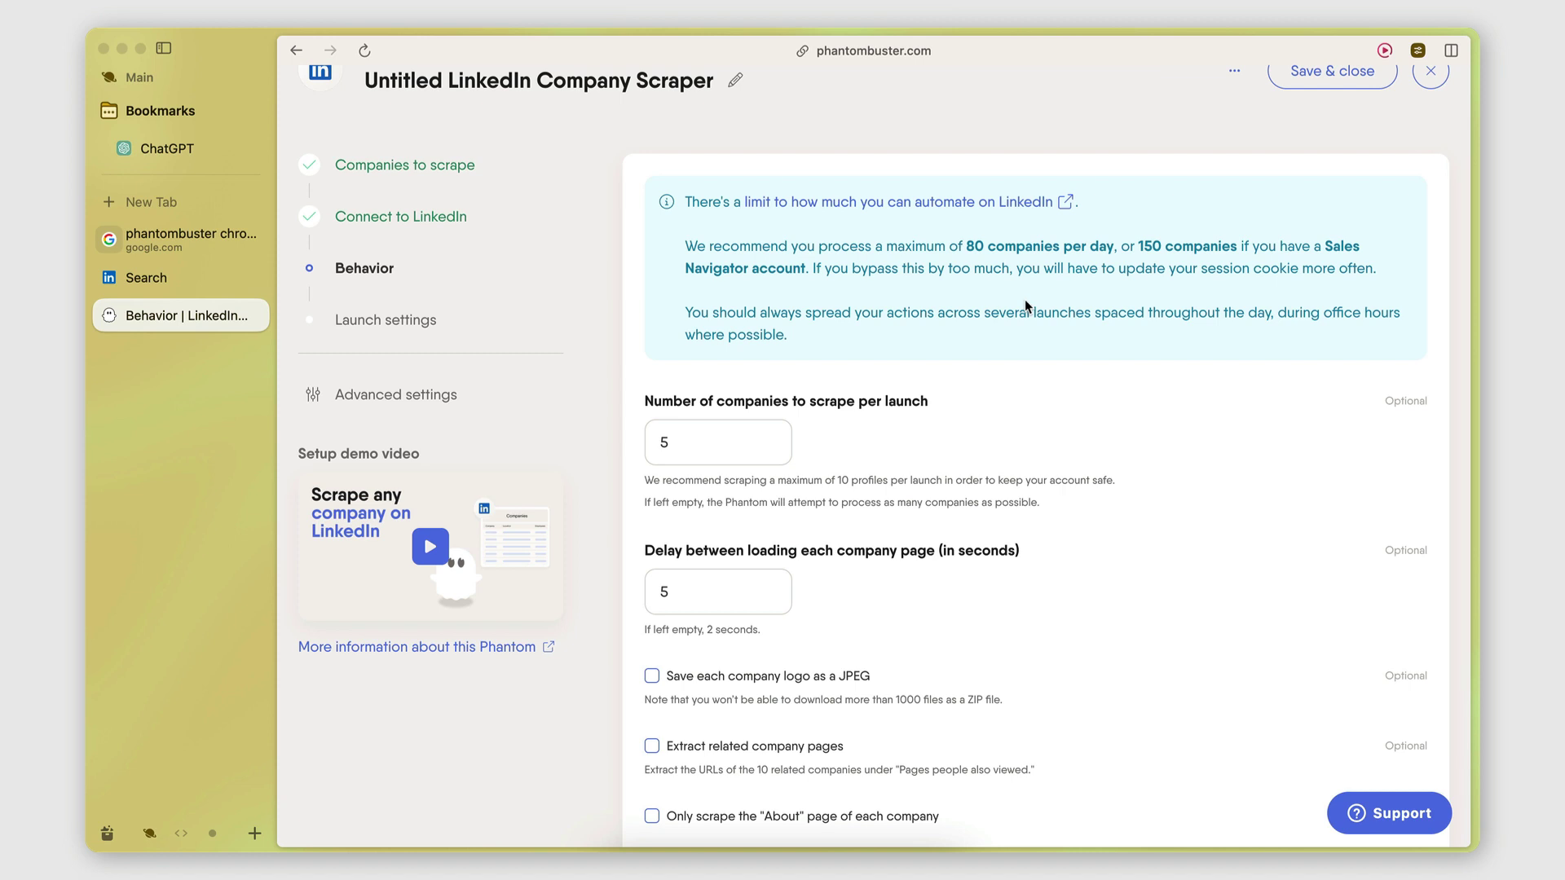
{"action": "scroll", "coordinate": [942, 628], "scroll_direction": "down", "scroll_amount": 1}
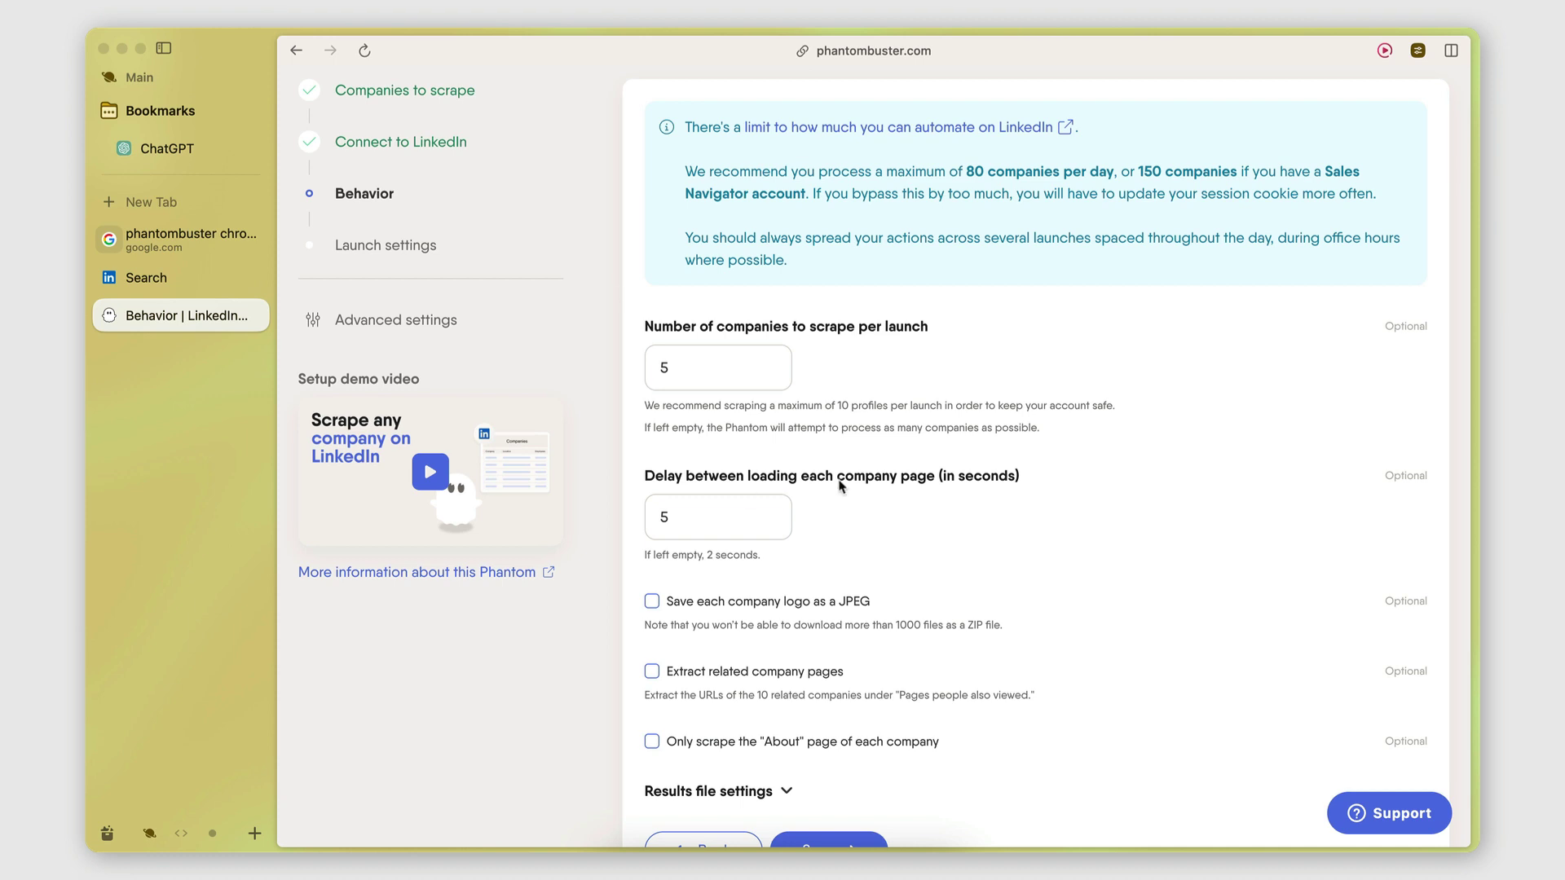
{"action": "scroll", "coordinate": [884, 611], "scroll_direction": "down", "scroll_amount": 3}
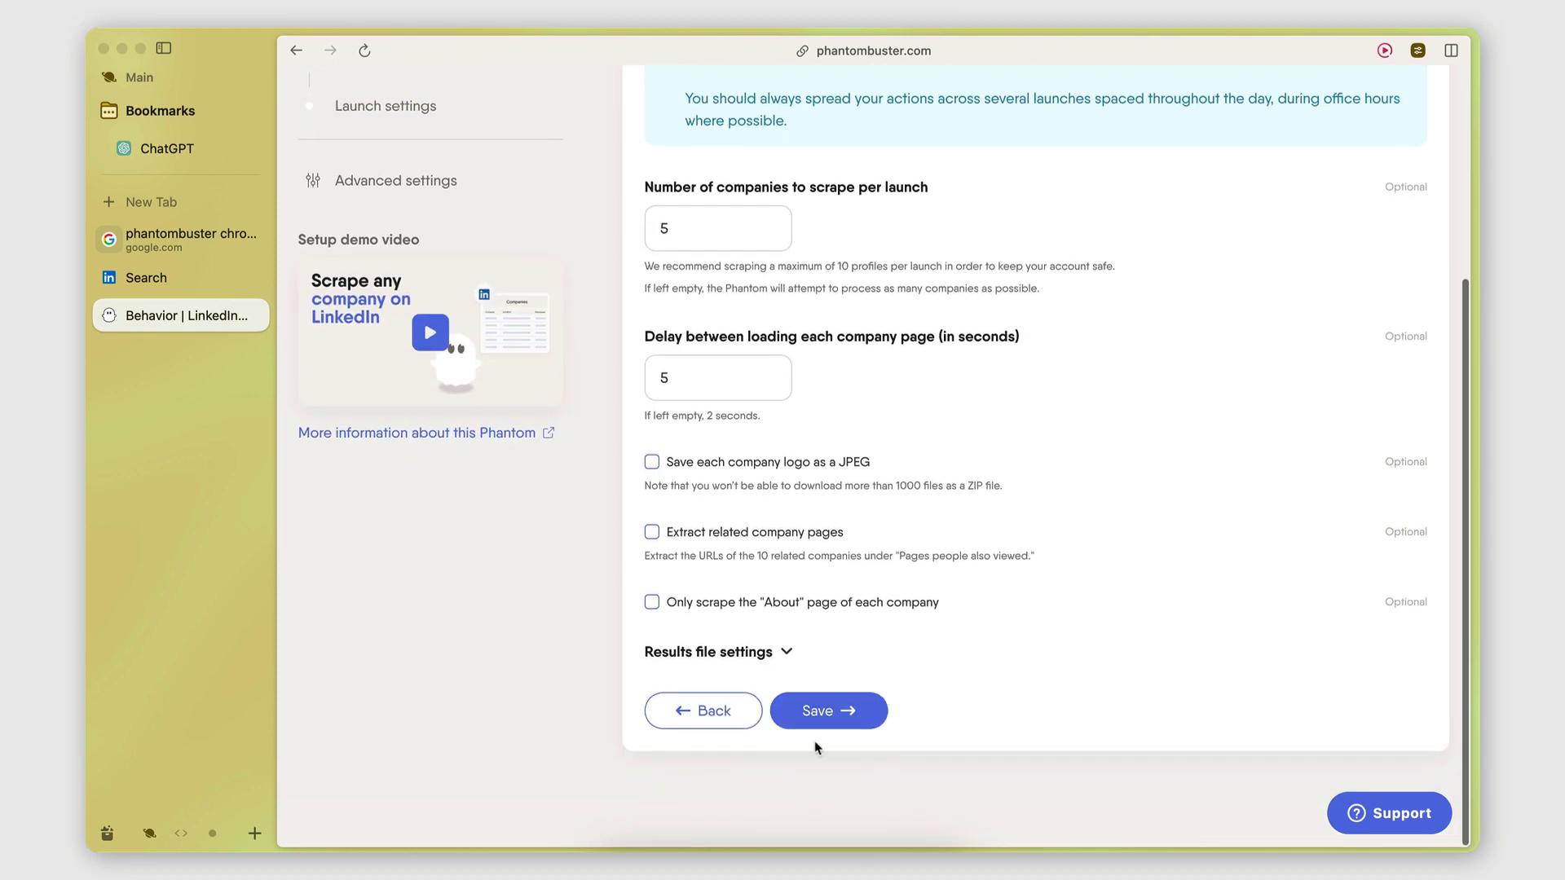
- Save the Behavior settings, keep a one-time manual launch, and launch the scraper
{"action": "left_click", "coordinate": [825, 711]}
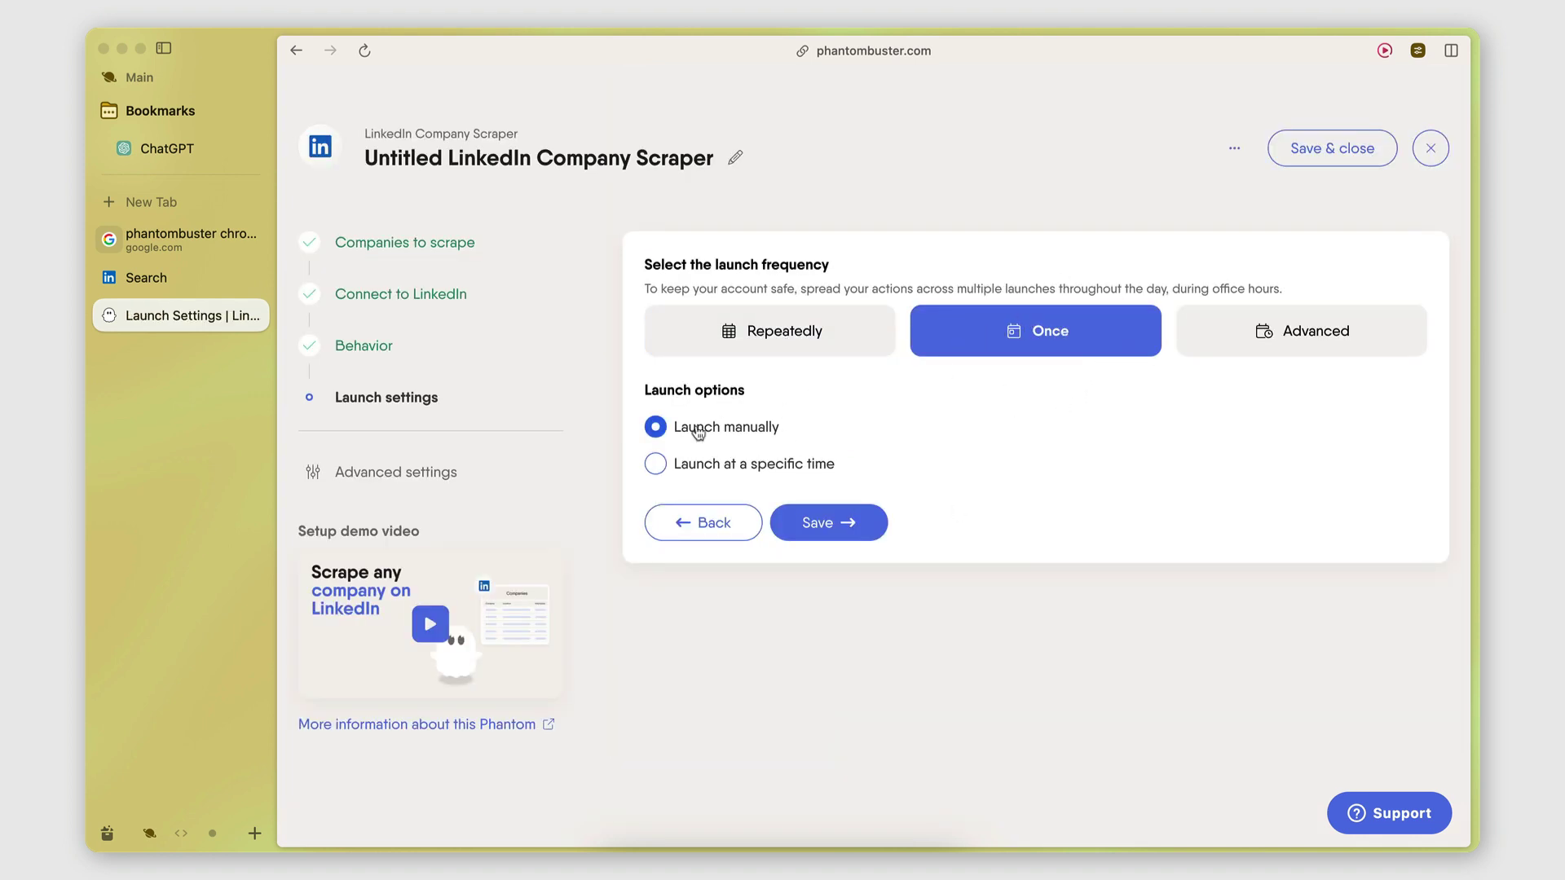
{"action": "left_click", "coordinate": [852, 530]}
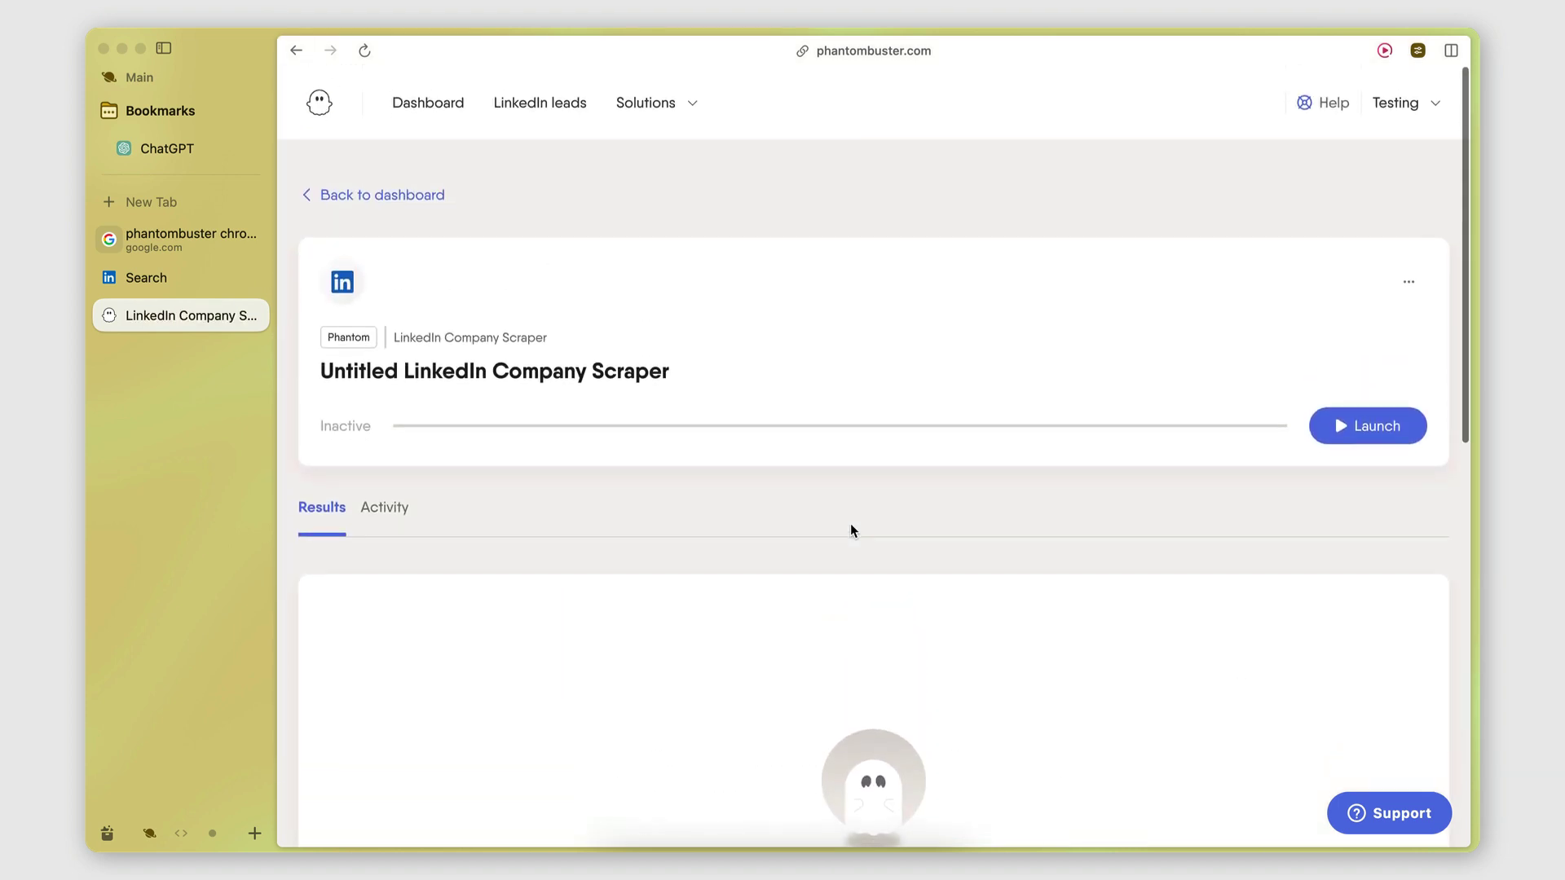
{"action": "left_click", "coordinate": [1361, 440]}
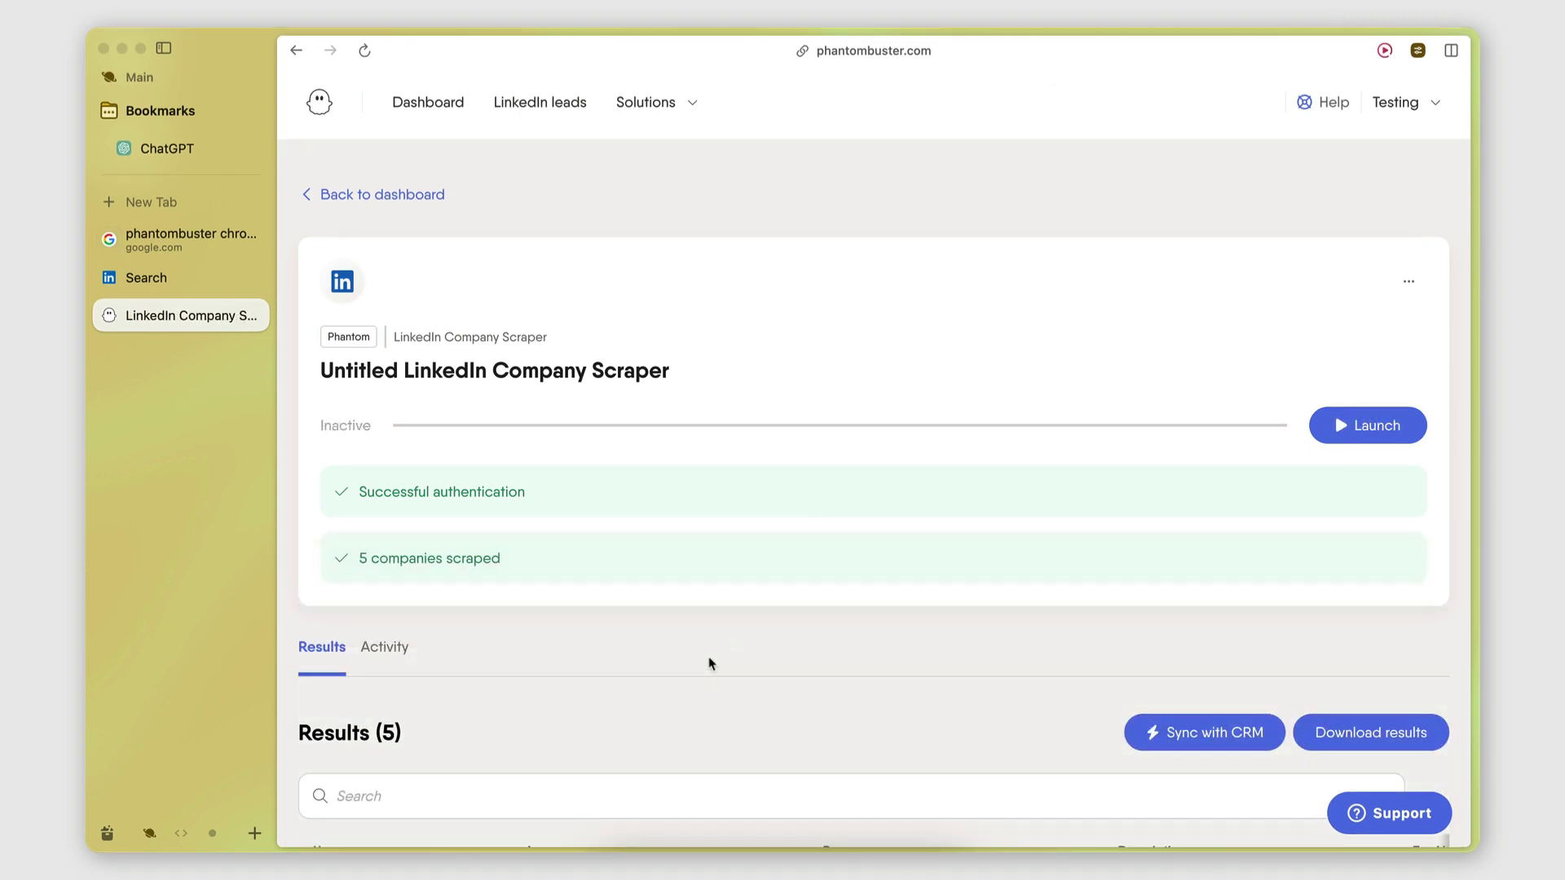
- Review the results for AWS, Amazon, Apple, Microsoft and IBM, then download them as CSV
{"action": "scroll", "coordinate": [712, 662], "scroll_direction": "down", "scroll_amount": 1}
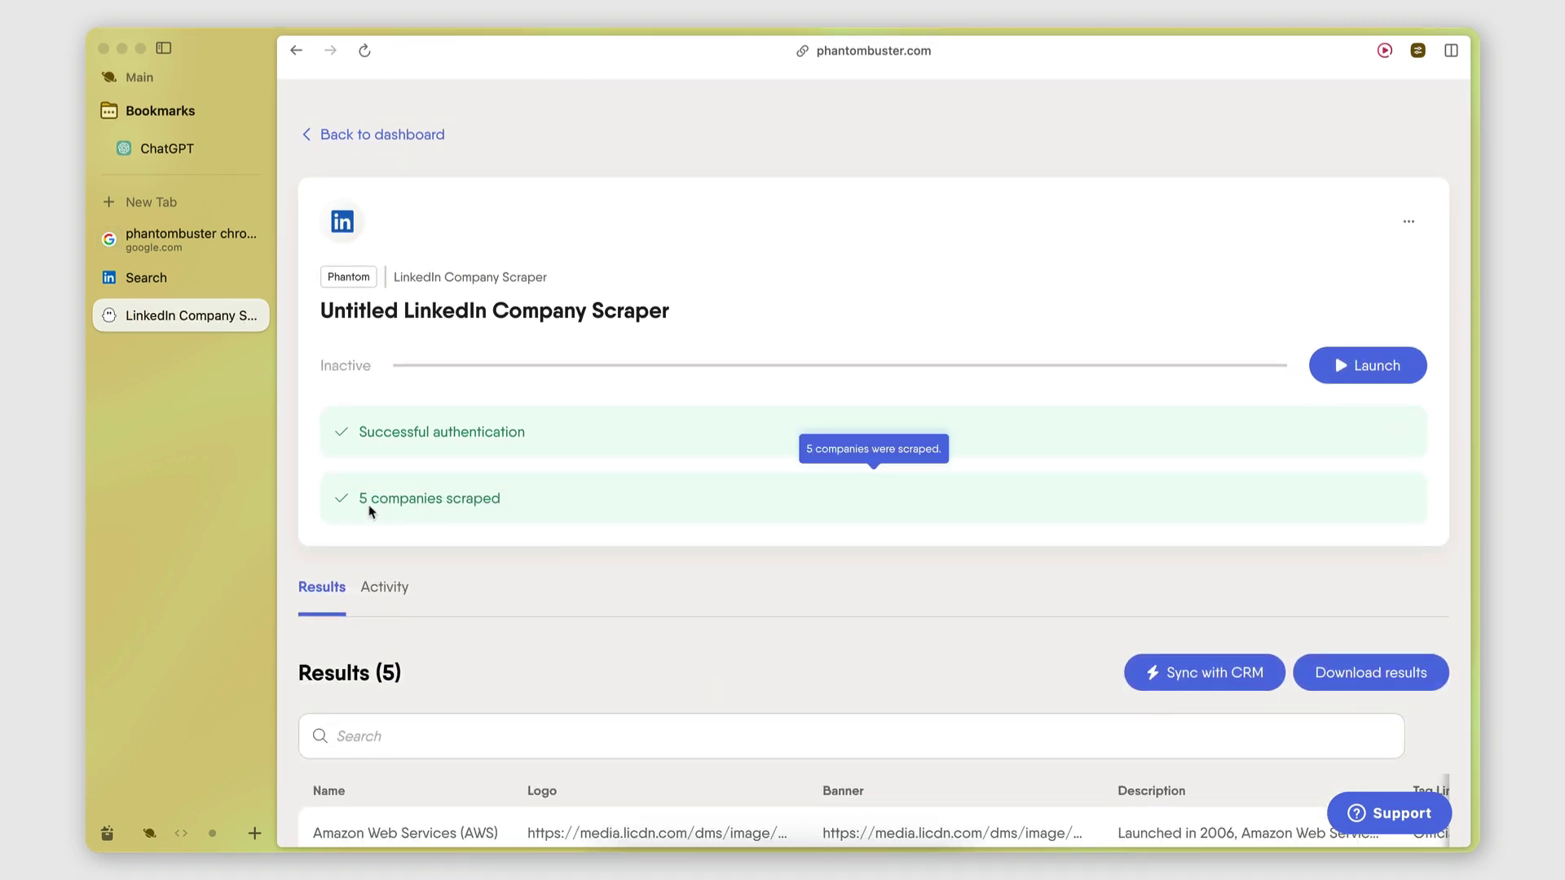
{"action": "left_click_drag", "start_coordinate": [368, 499], "coordinate": [482, 501]}
{"action": "left_click", "coordinate": [482, 501]}
{"action": "scroll", "coordinate": [711, 623], "scroll_direction": "down", "scroll_amount": 5}
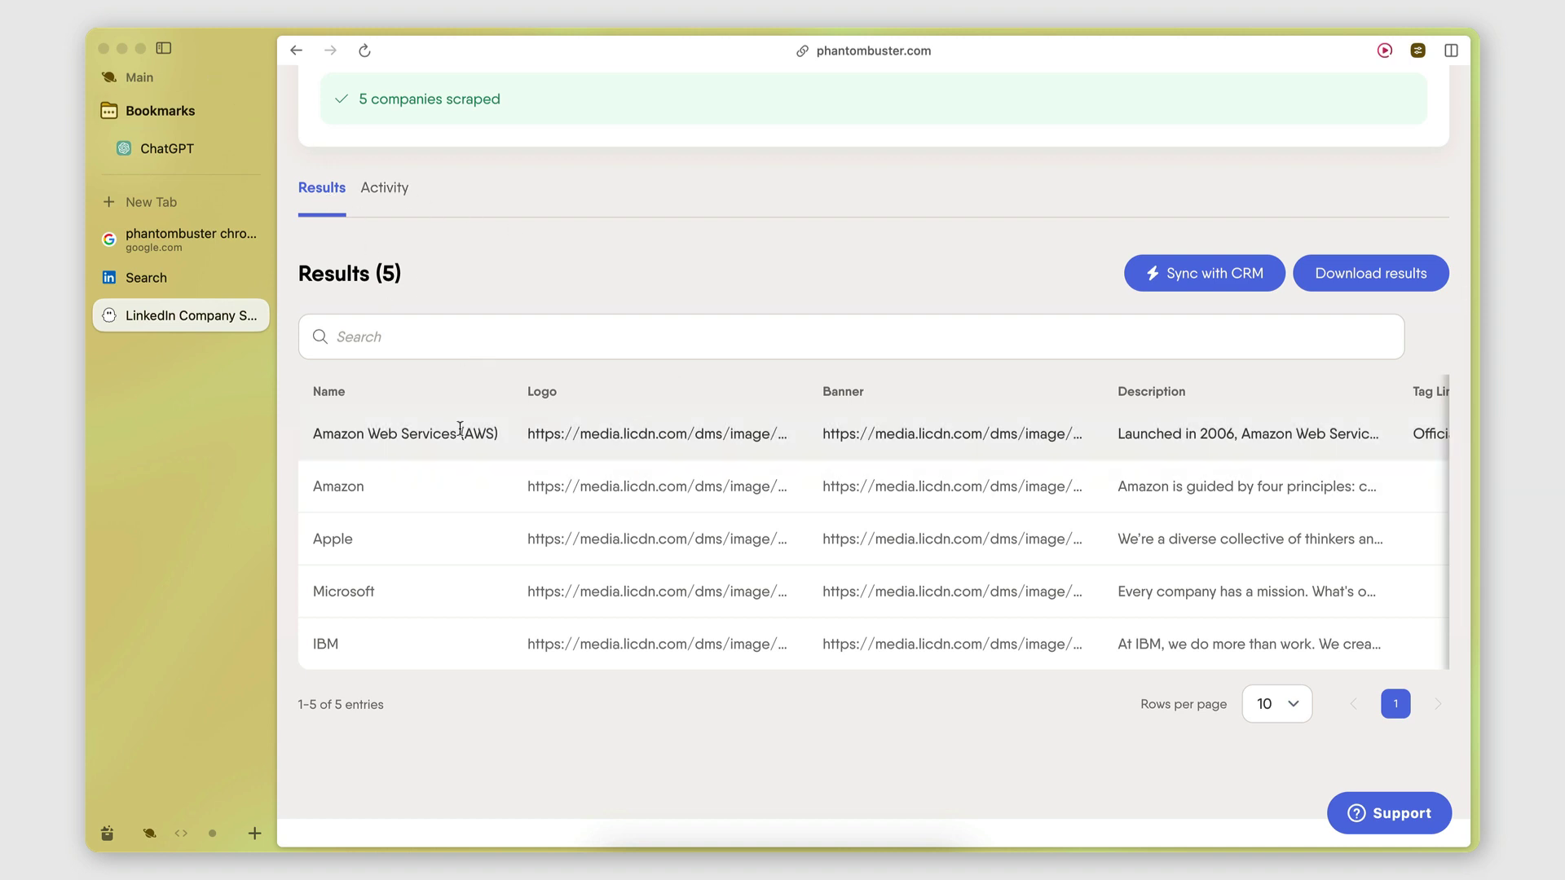
{"action": "scroll", "coordinate": [835, 518], "scroll_direction": "right", "scroll_amount": 5}
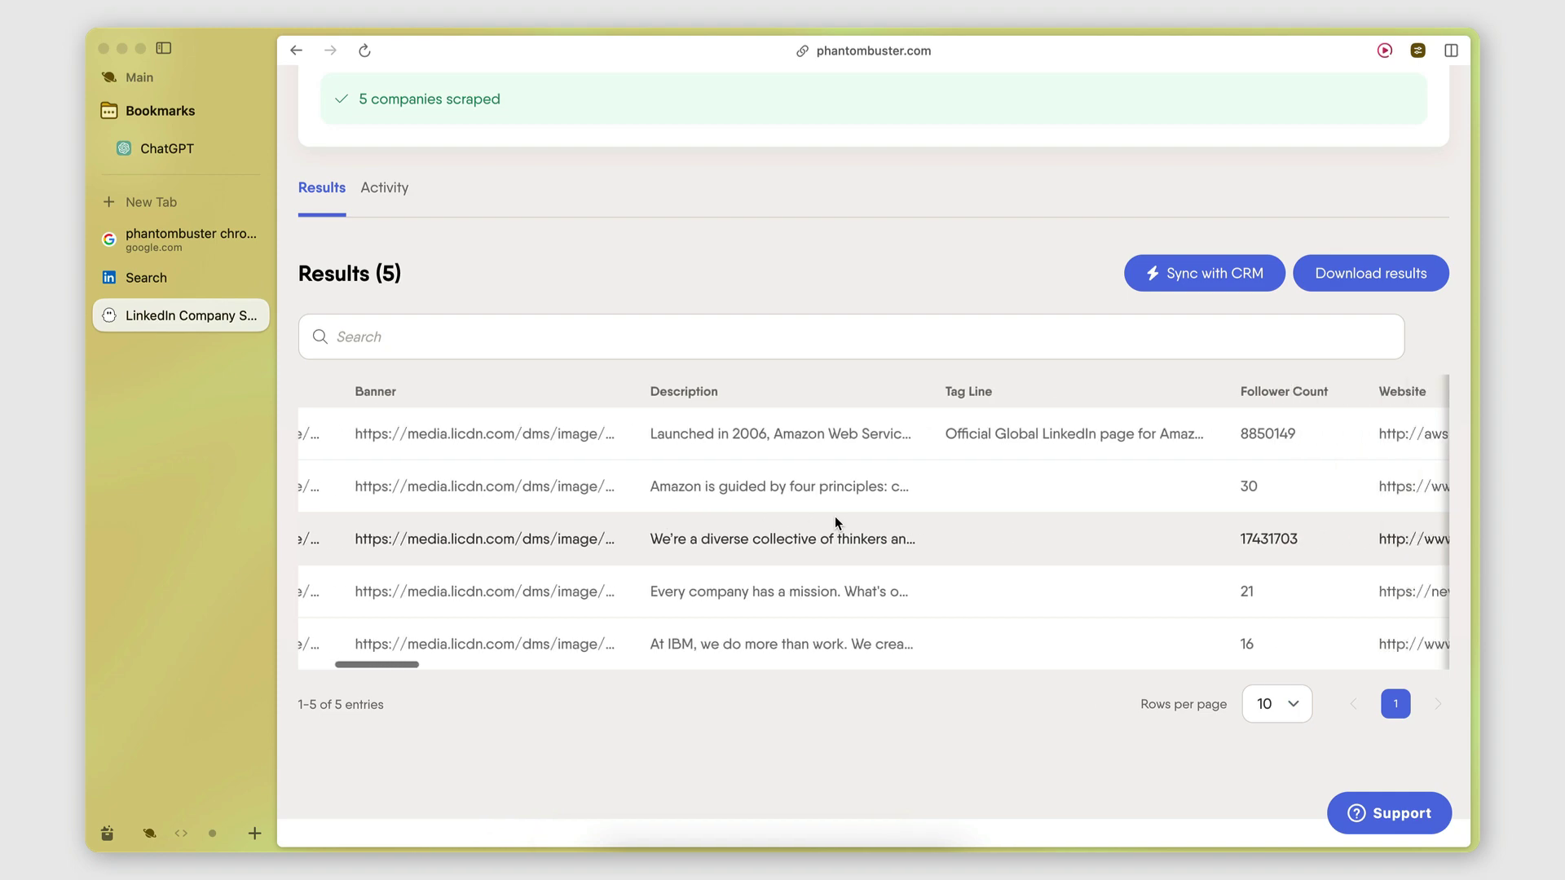
{"action": "scroll", "coordinate": [834, 523], "scroll_direction": "right", "scroll_amount": 10}
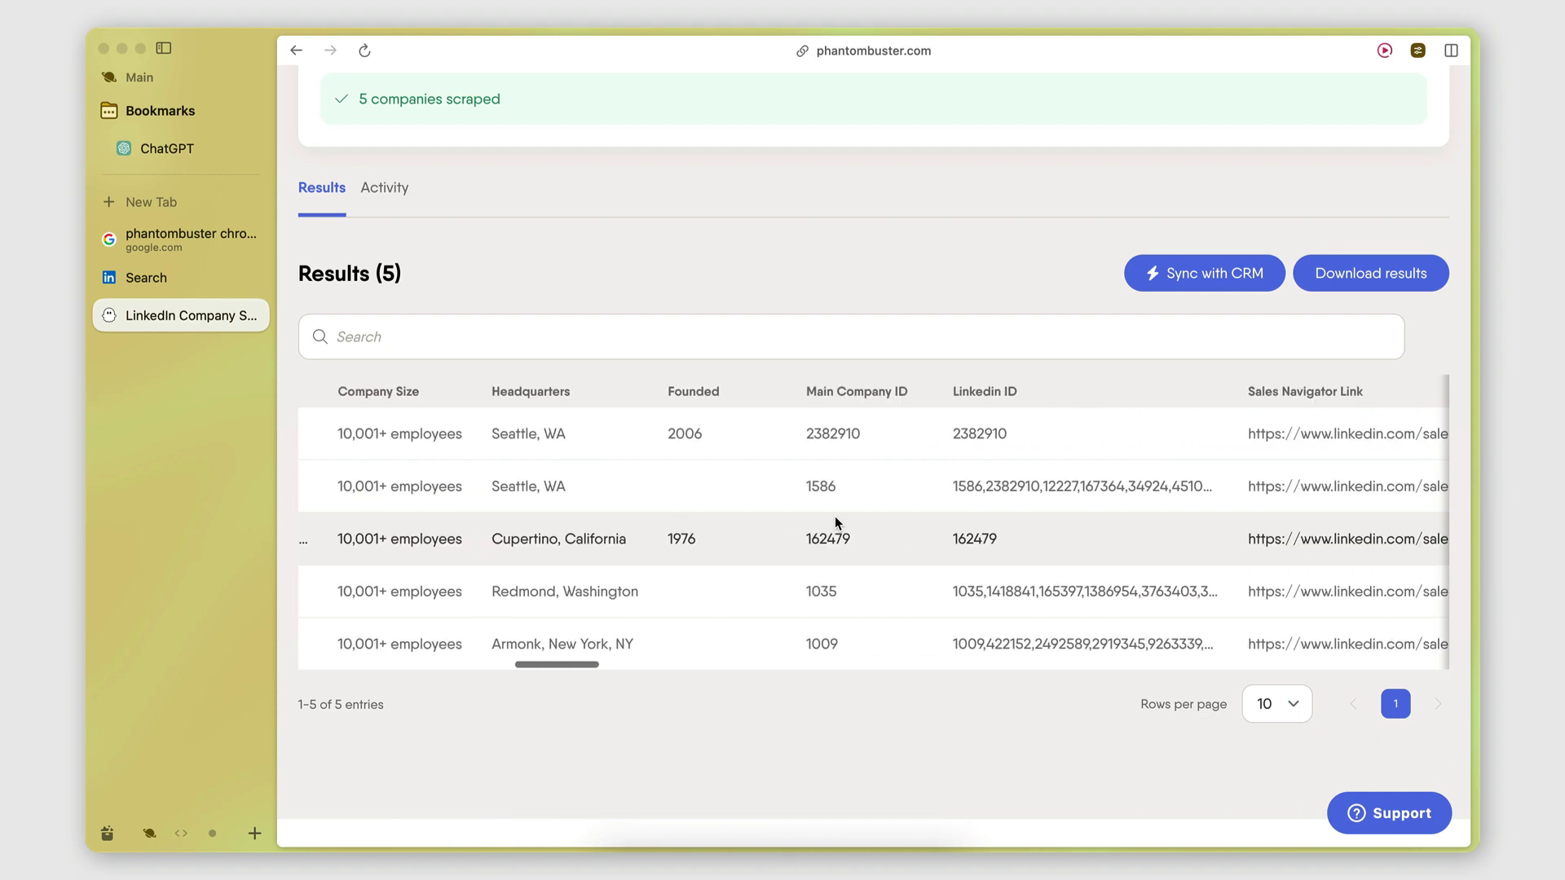
{"action": "scroll", "coordinate": [835, 516], "scroll_direction": "right", "scroll_amount": 8}
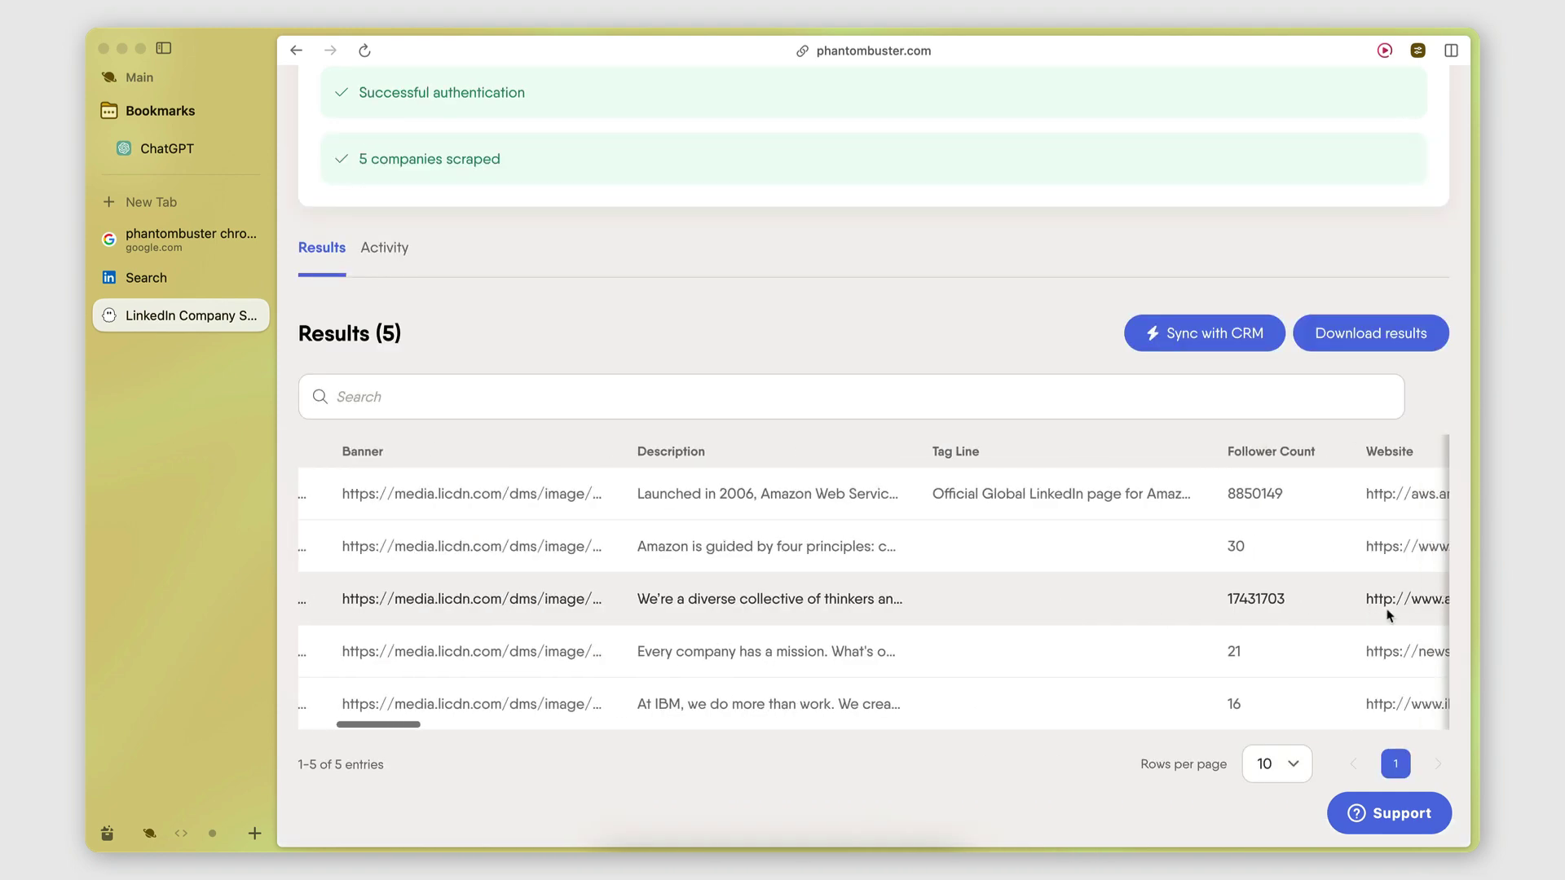
{"action": "scroll", "coordinate": [1390, 615], "scroll_direction": "left", "scroll_amount": 5}
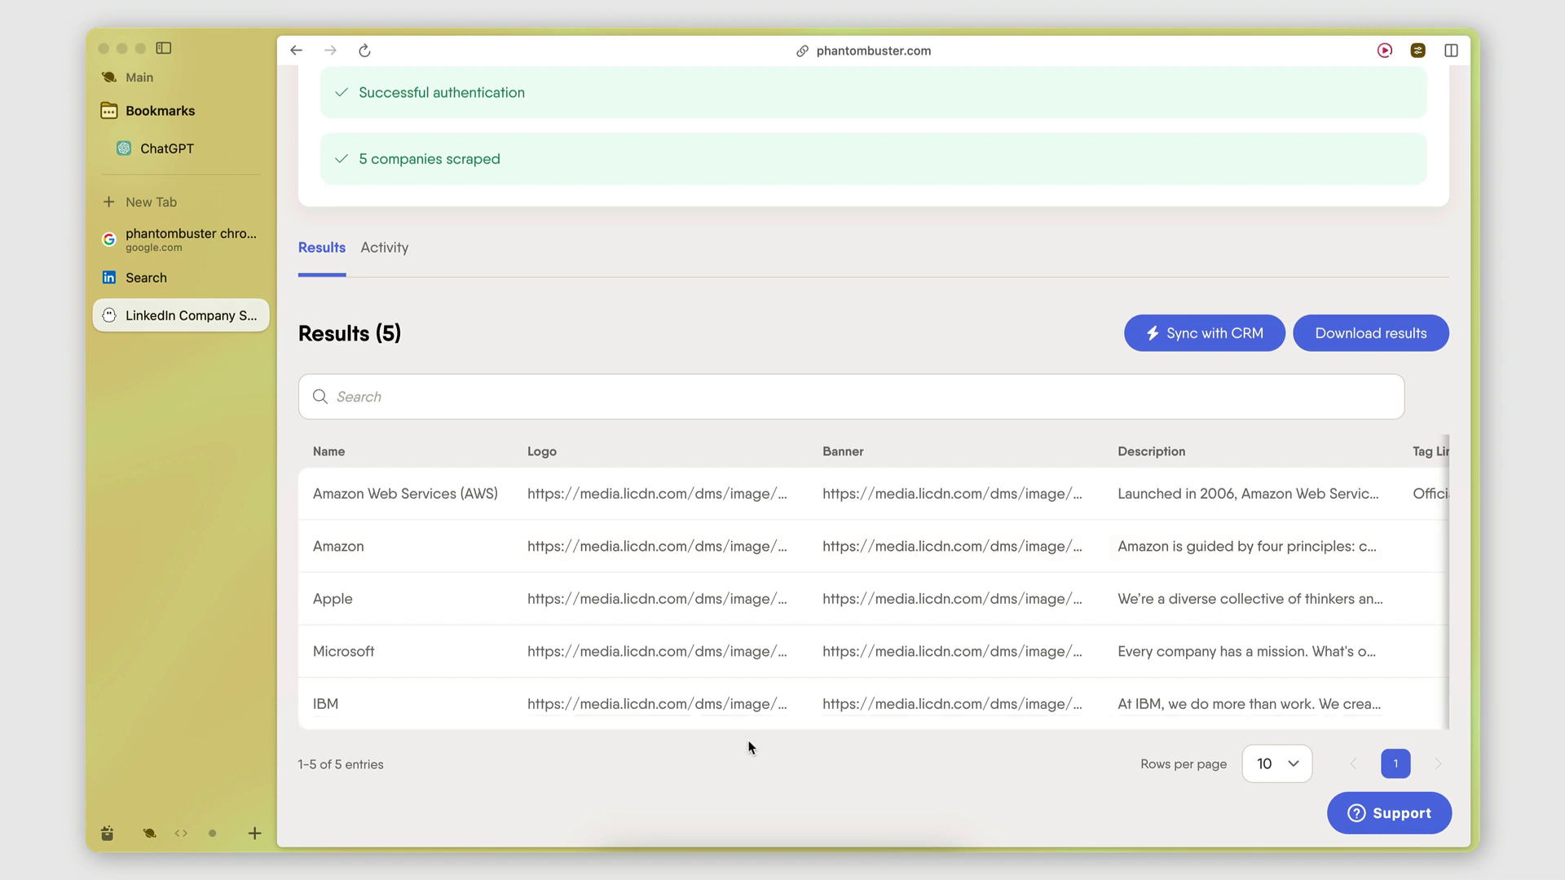
{"action": "left_click", "coordinate": [1372, 335]}
- Upload result (2).csv through File > Import and insert it as a new sheet
{"action": "scroll", "coordinate": [207, 520], "scroll_direction": "right", "scroll_amount": 5}
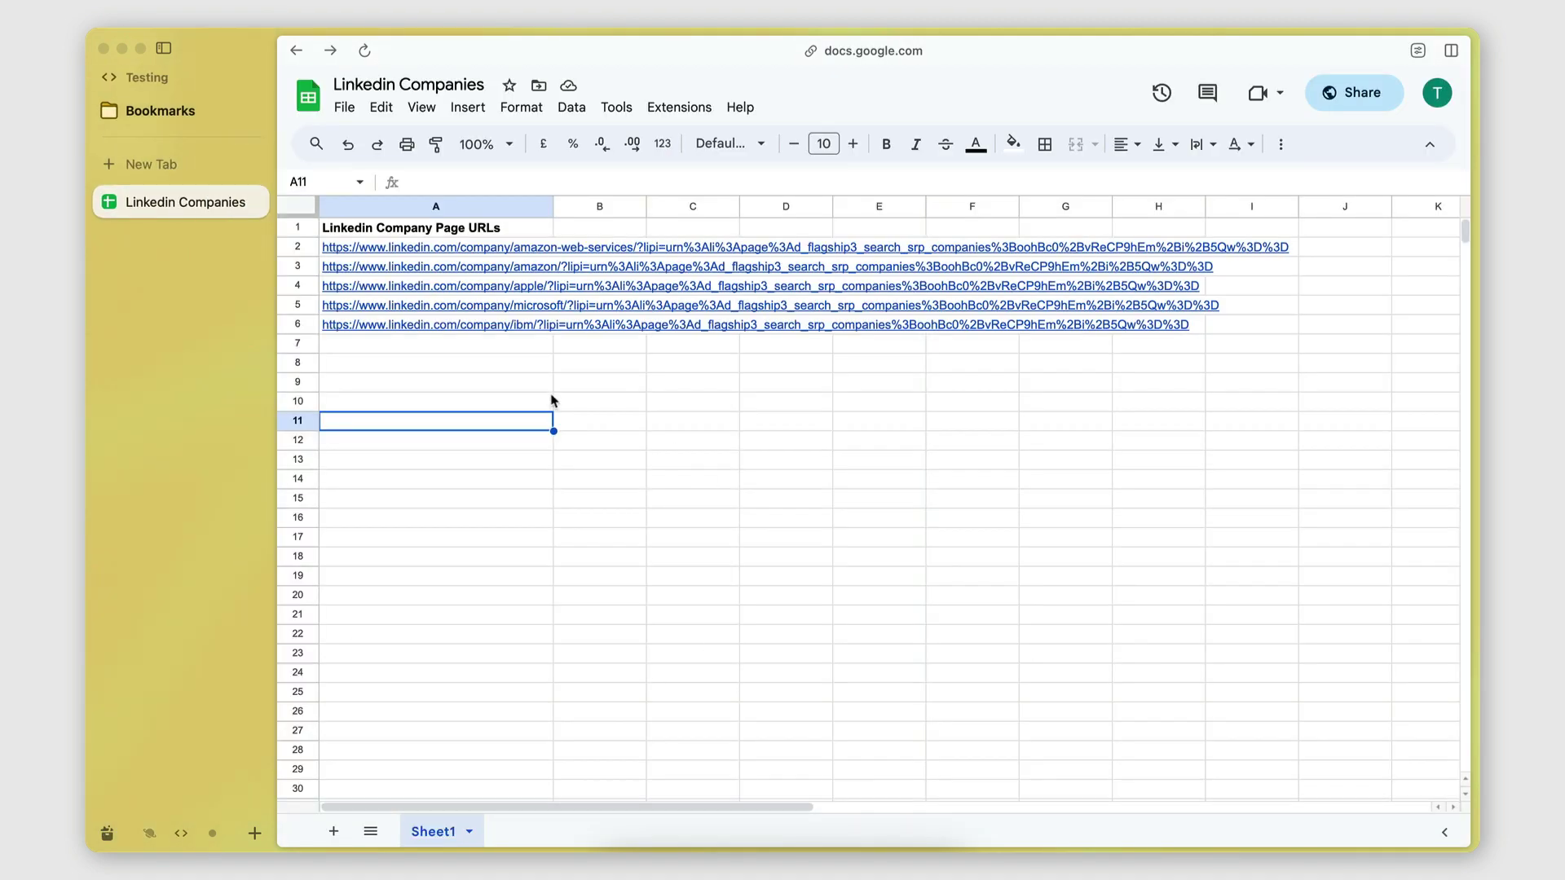
{"action": "left_click", "coordinate": [441, 362]}
{"action": "left_click", "coordinate": [348, 114]}
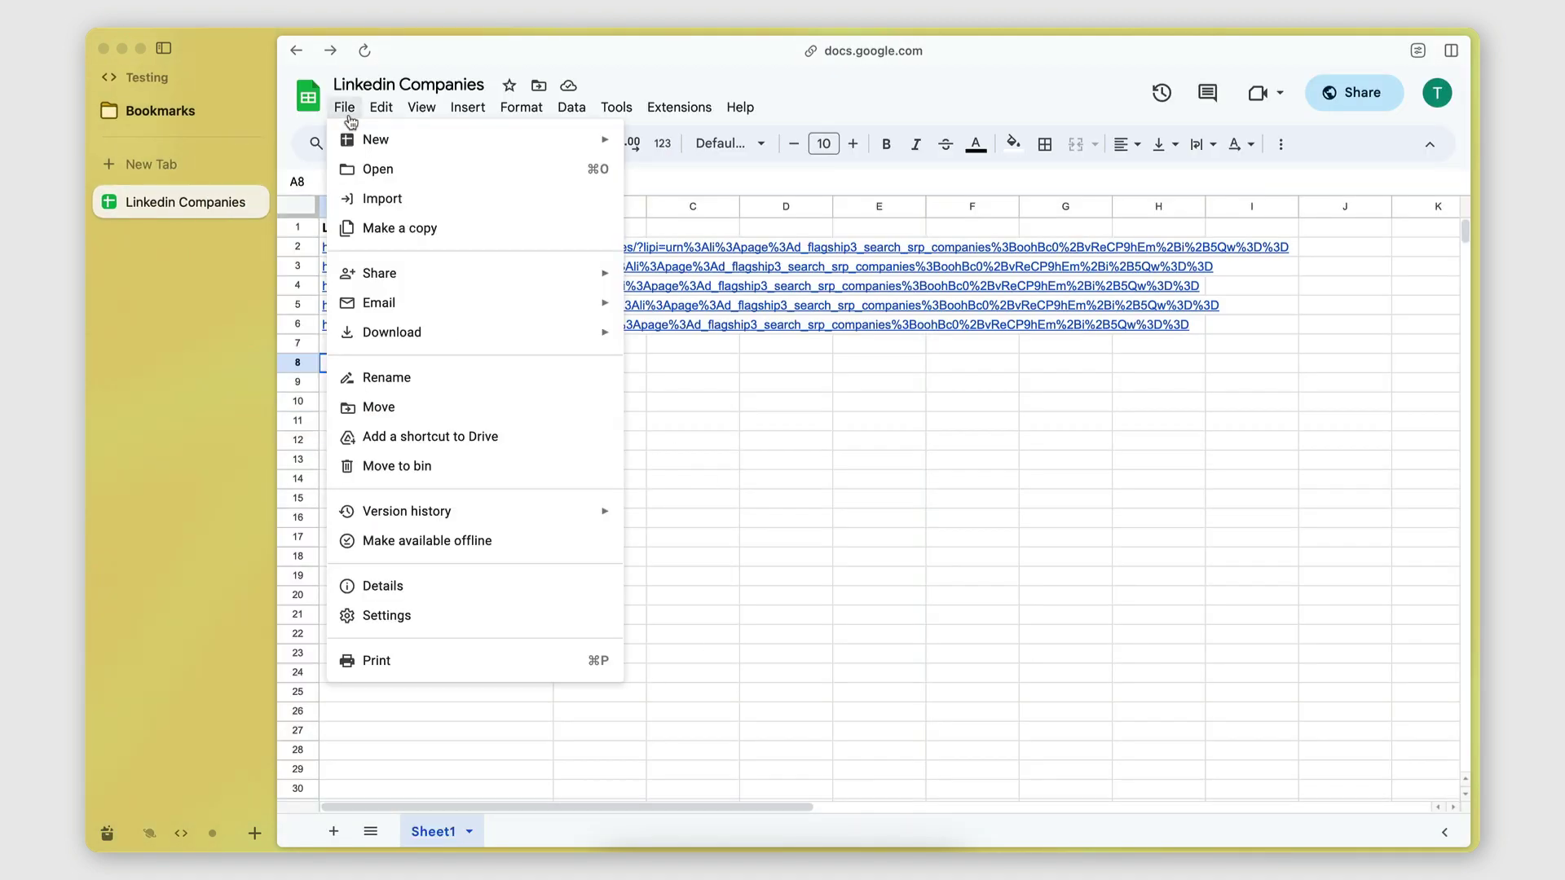
{"action": "left_click", "coordinate": [364, 195]}
{"action": "left_click", "coordinate": [721, 256]}
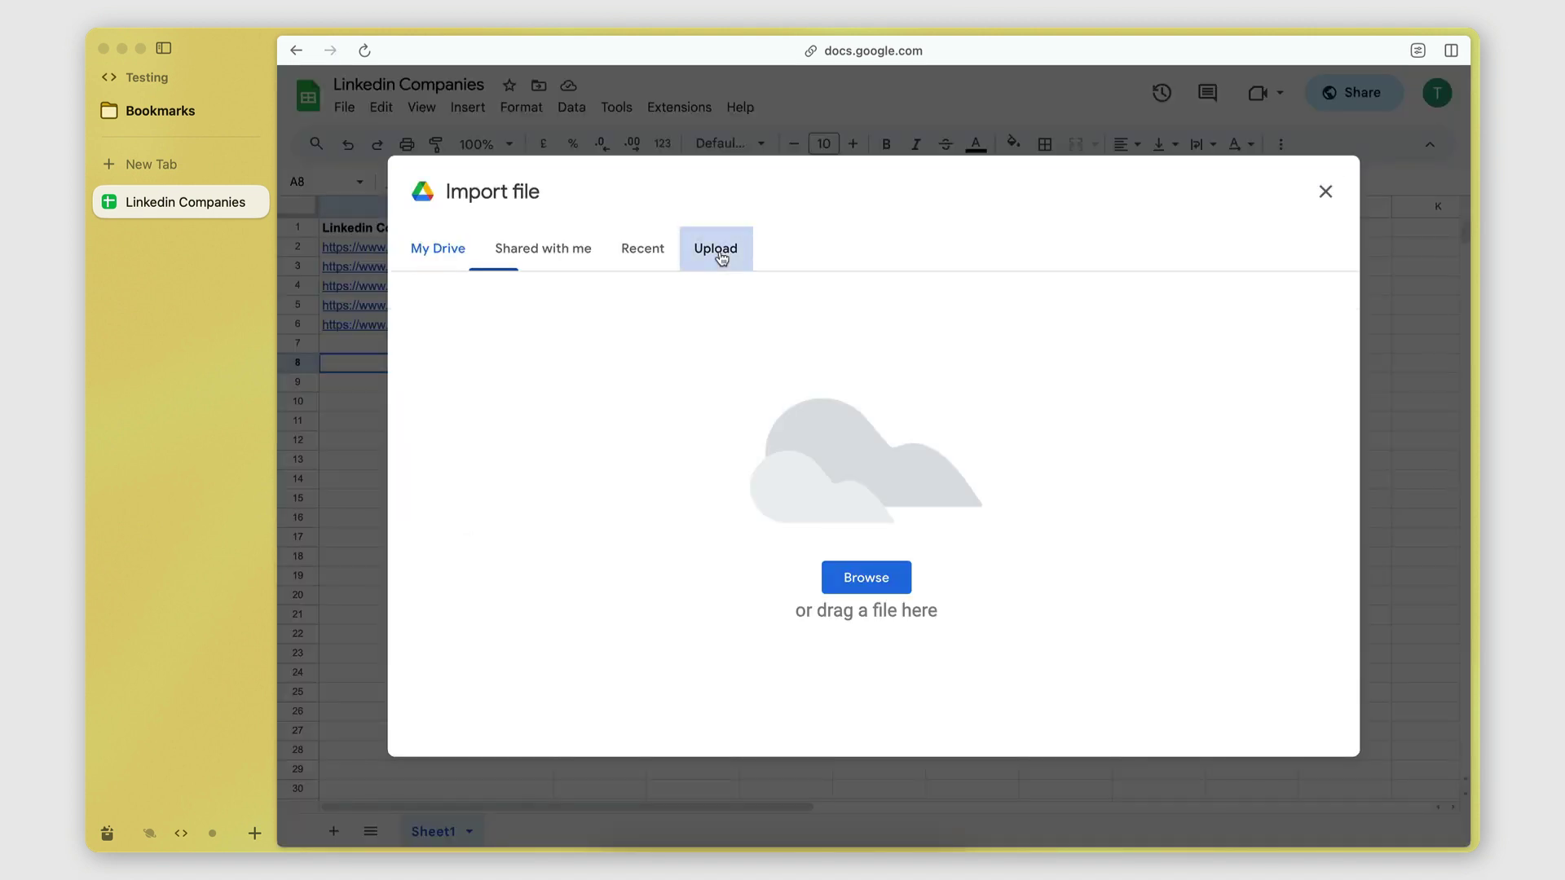
{"action": "left_click", "coordinate": [856, 579]}
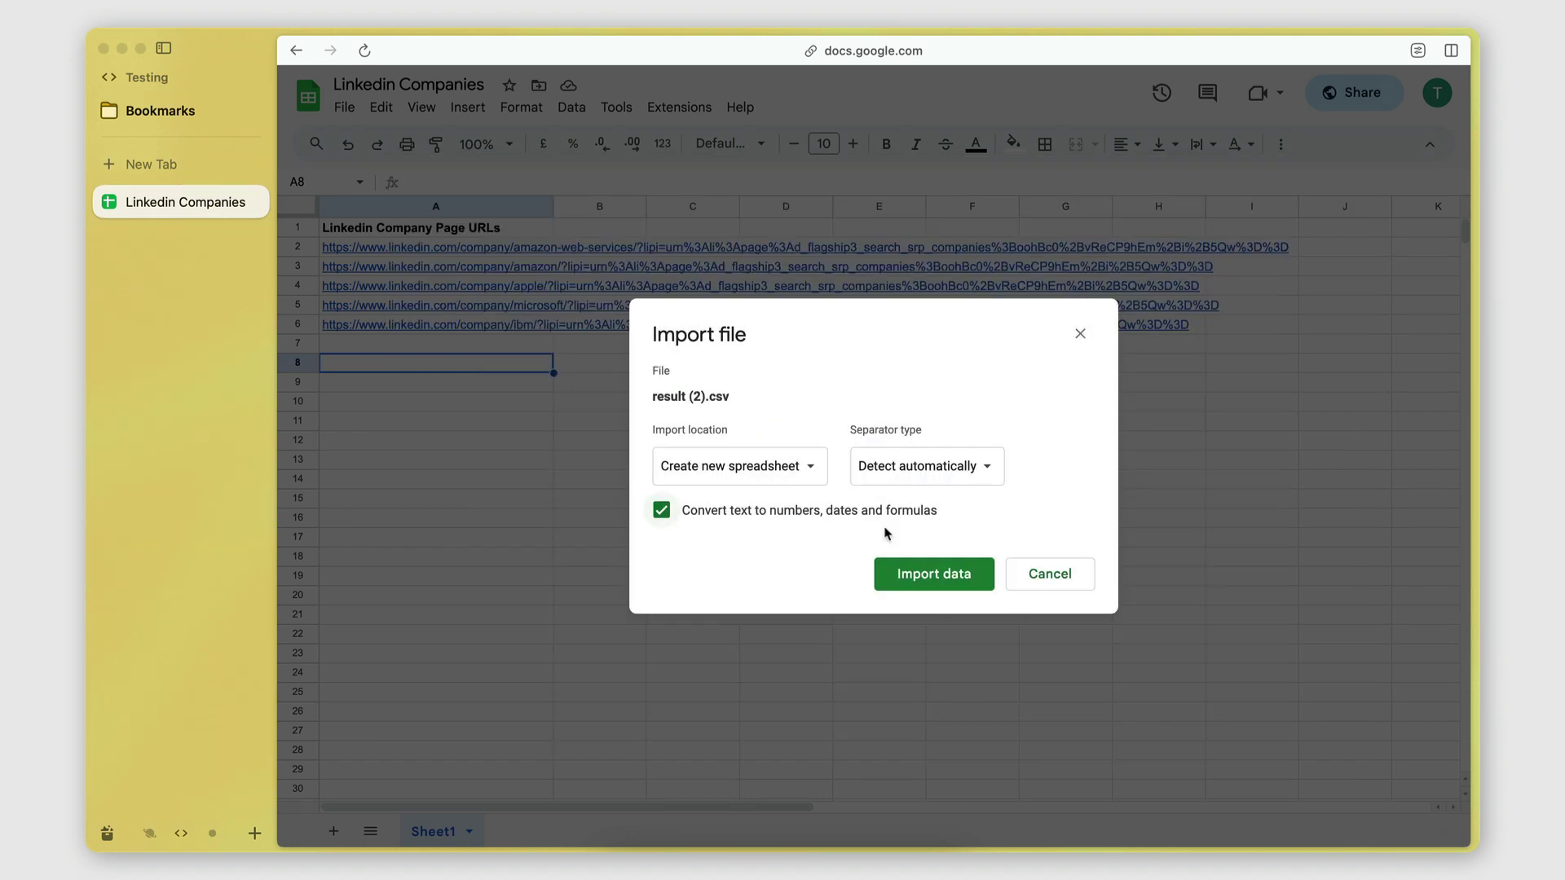
{"action": "left_click", "coordinate": [742, 462]}
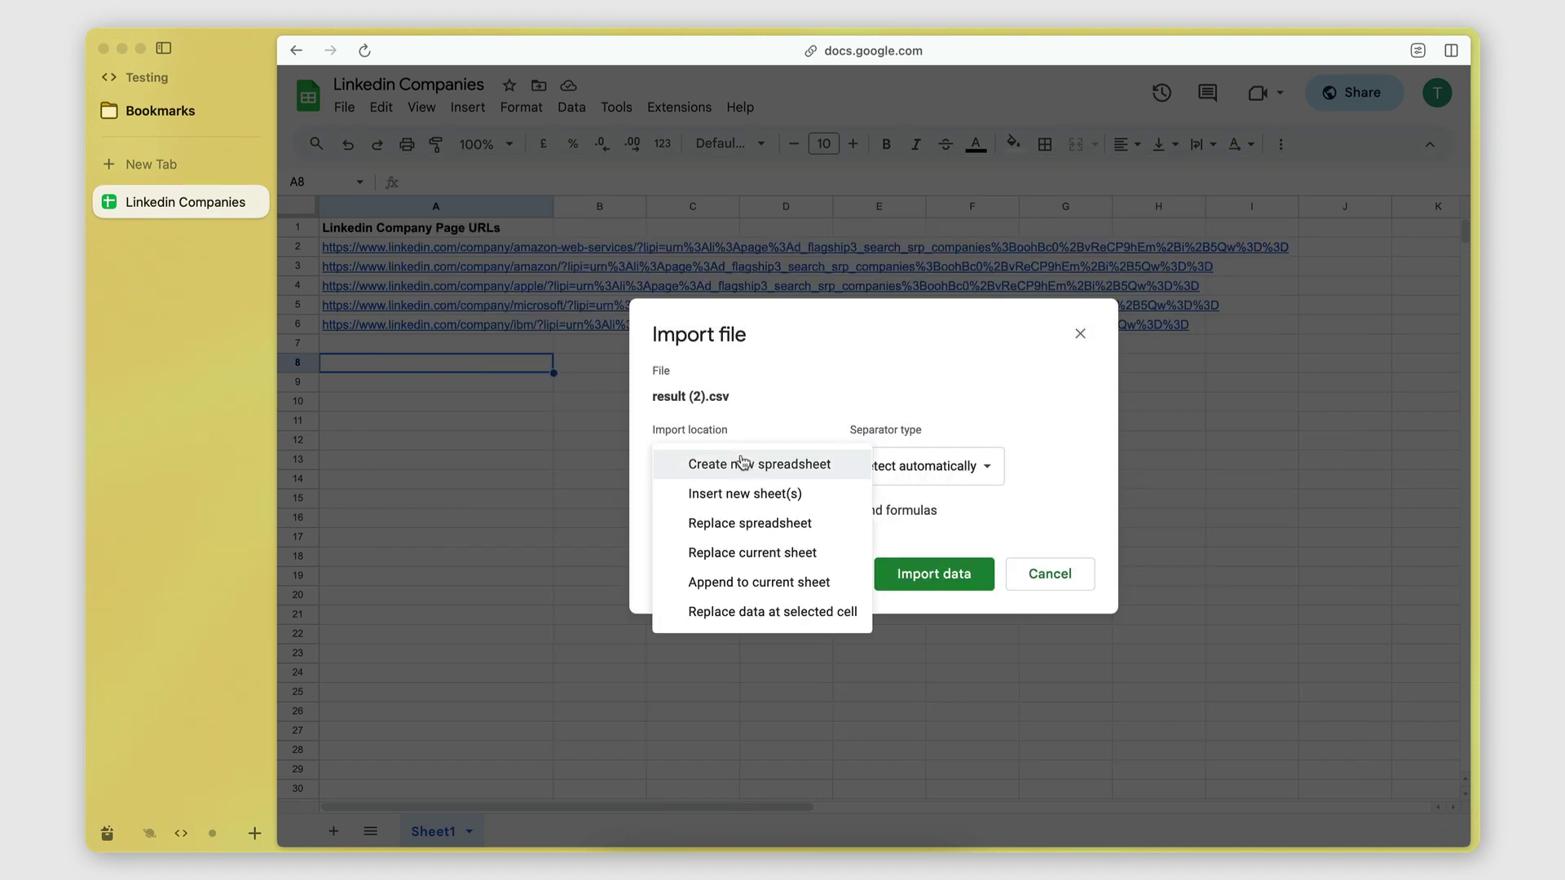
{"action": "left_click", "coordinate": [746, 497]}
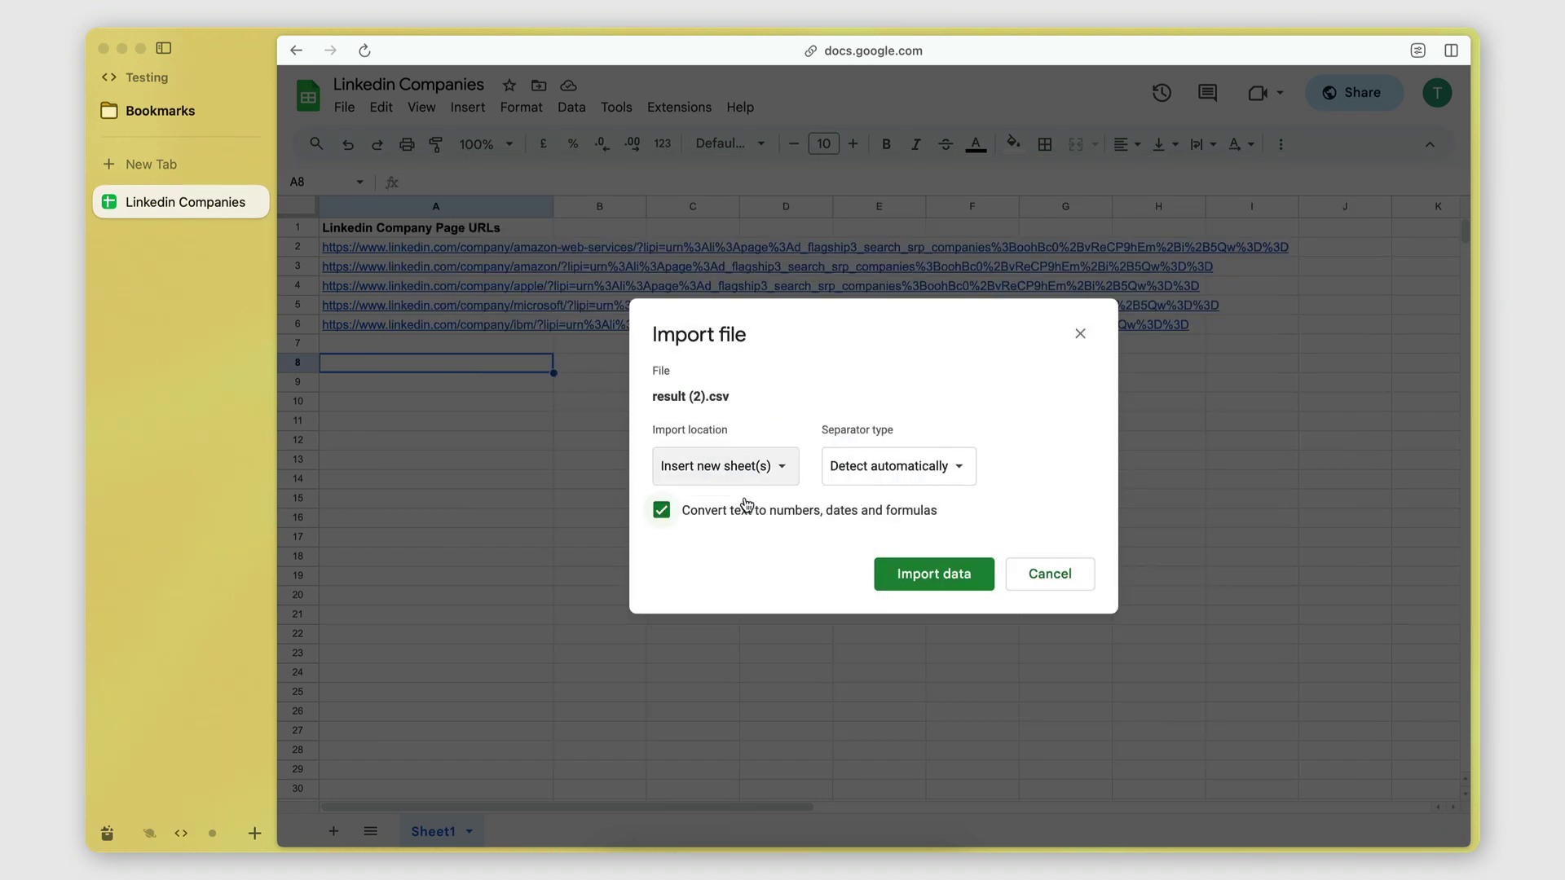
{"action": "left_click", "coordinate": [882, 575]}
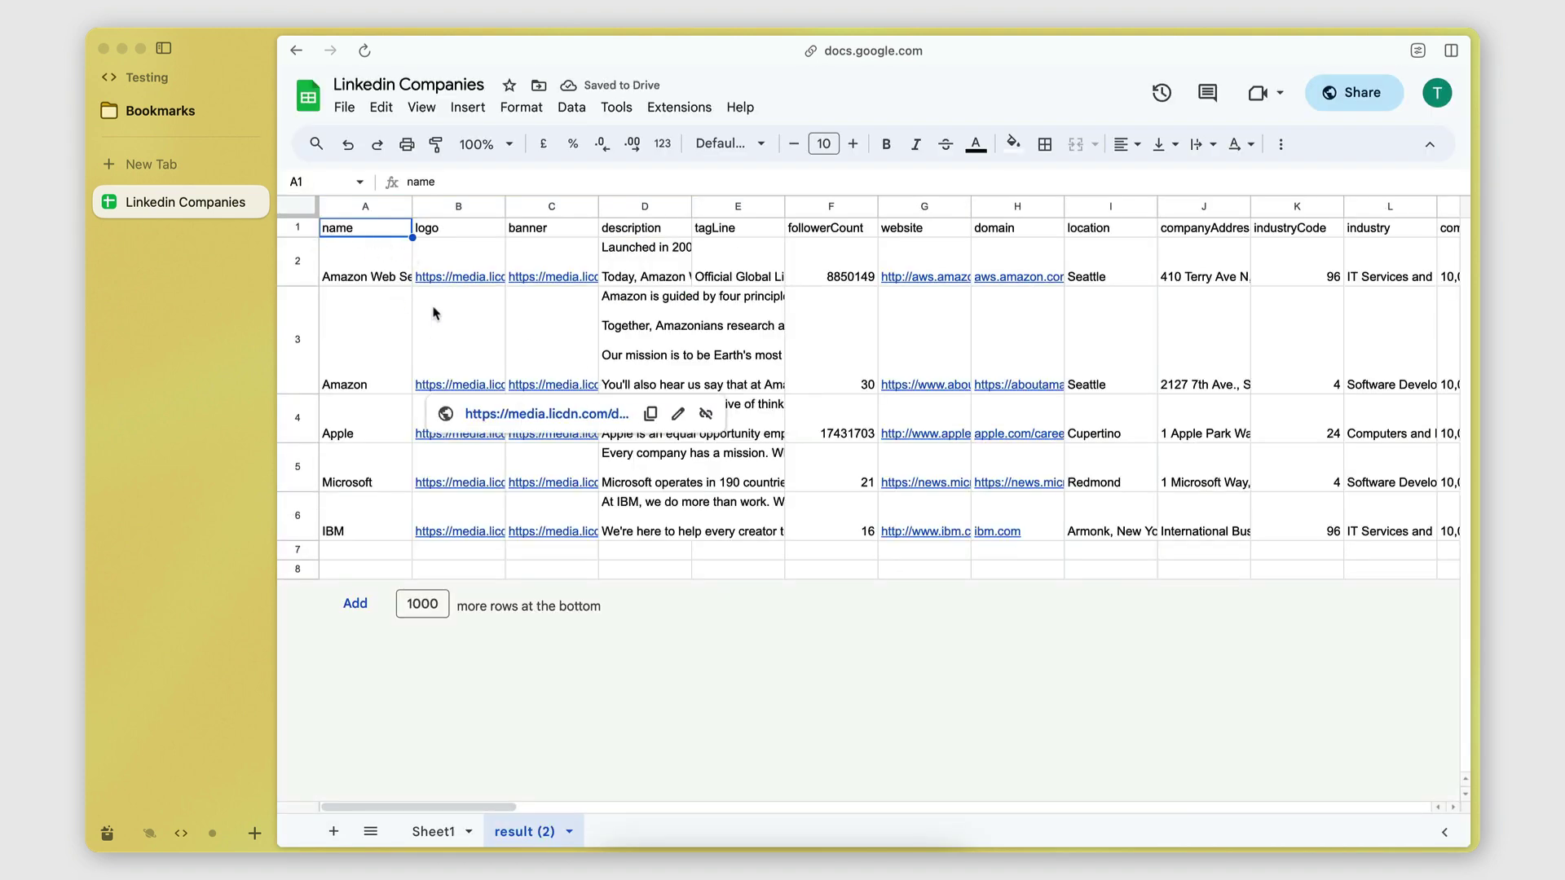
- Widen the description column D and view the first company's tagLine in E2
{"action": "scroll", "coordinate": [433, 313], "scroll_direction": "right", "scroll_amount": 2}
{"action": "scroll", "coordinate": [434, 314], "scroll_direction": "left", "scroll_amount": 2}
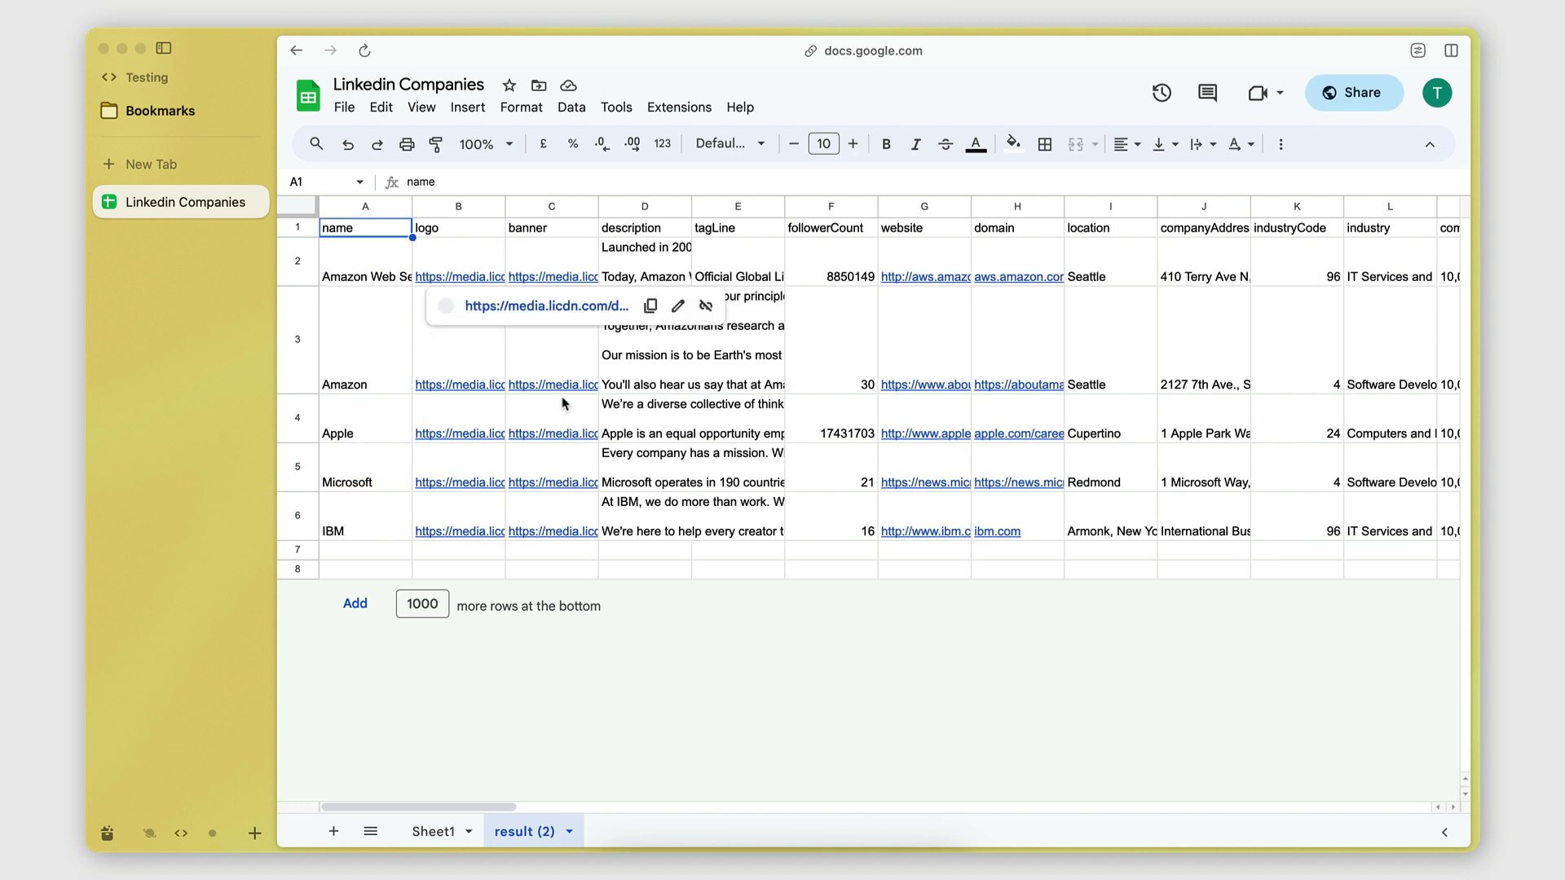
{"action": "right_click", "coordinate": [674, 206]}
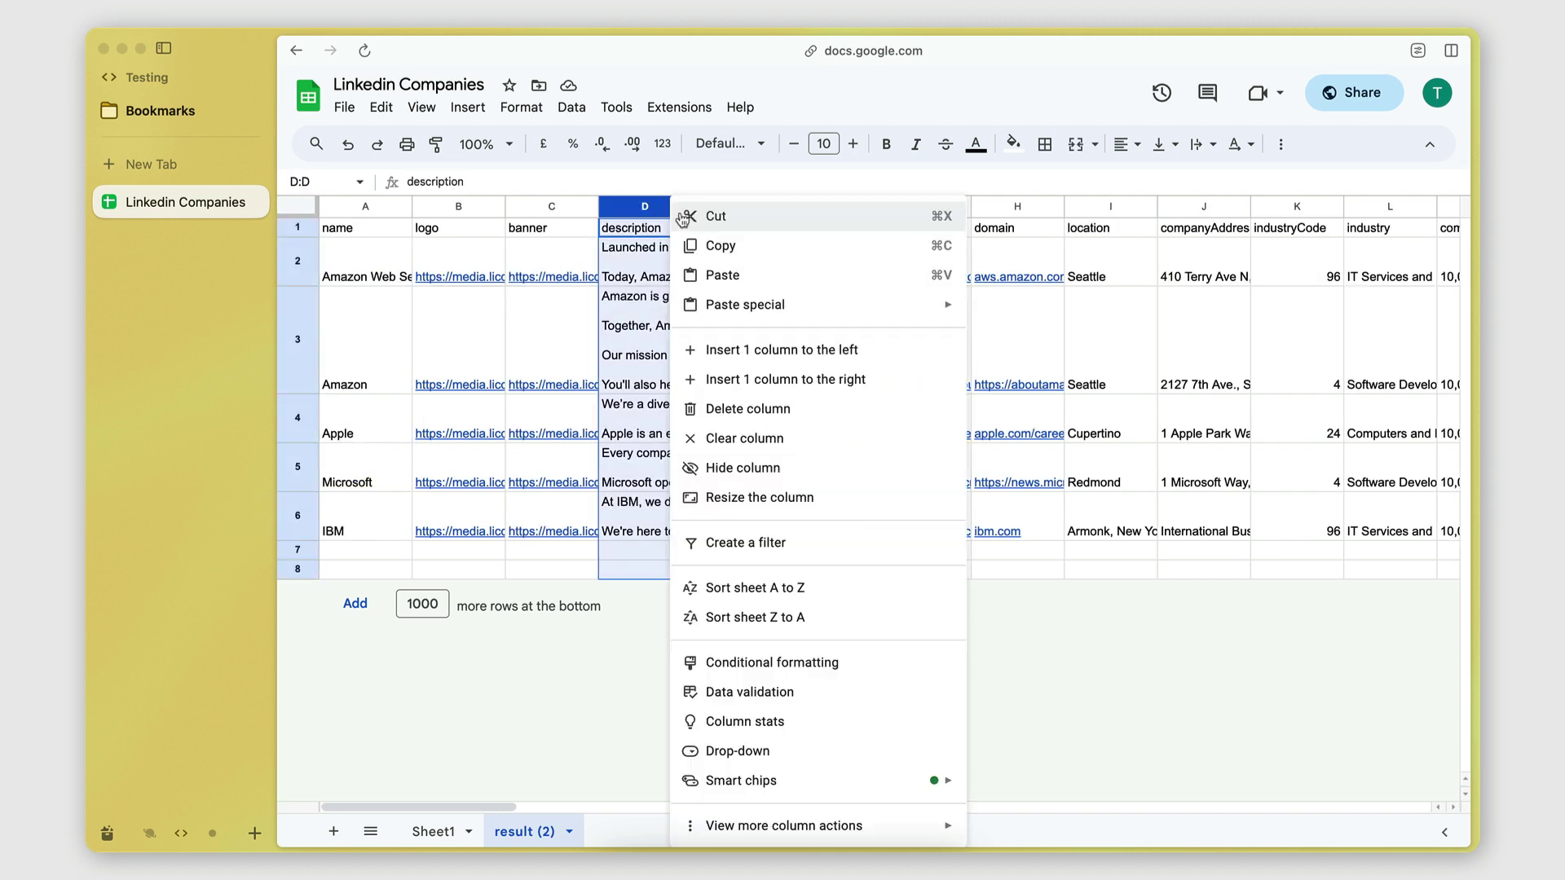
{"action": "left_click", "coordinate": [640, 282]}
{"action": "left_click_drag", "start_coordinate": [671, 207], "coordinate": [737, 206]}
{"action": "left_click", "coordinate": [828, 277]}
- Check the companySize, headquarters and ID headers, then widen the salesNavigatorLink column
{"action": "scroll", "coordinate": [822, 278], "scroll_direction": "right", "scroll_amount": 2}
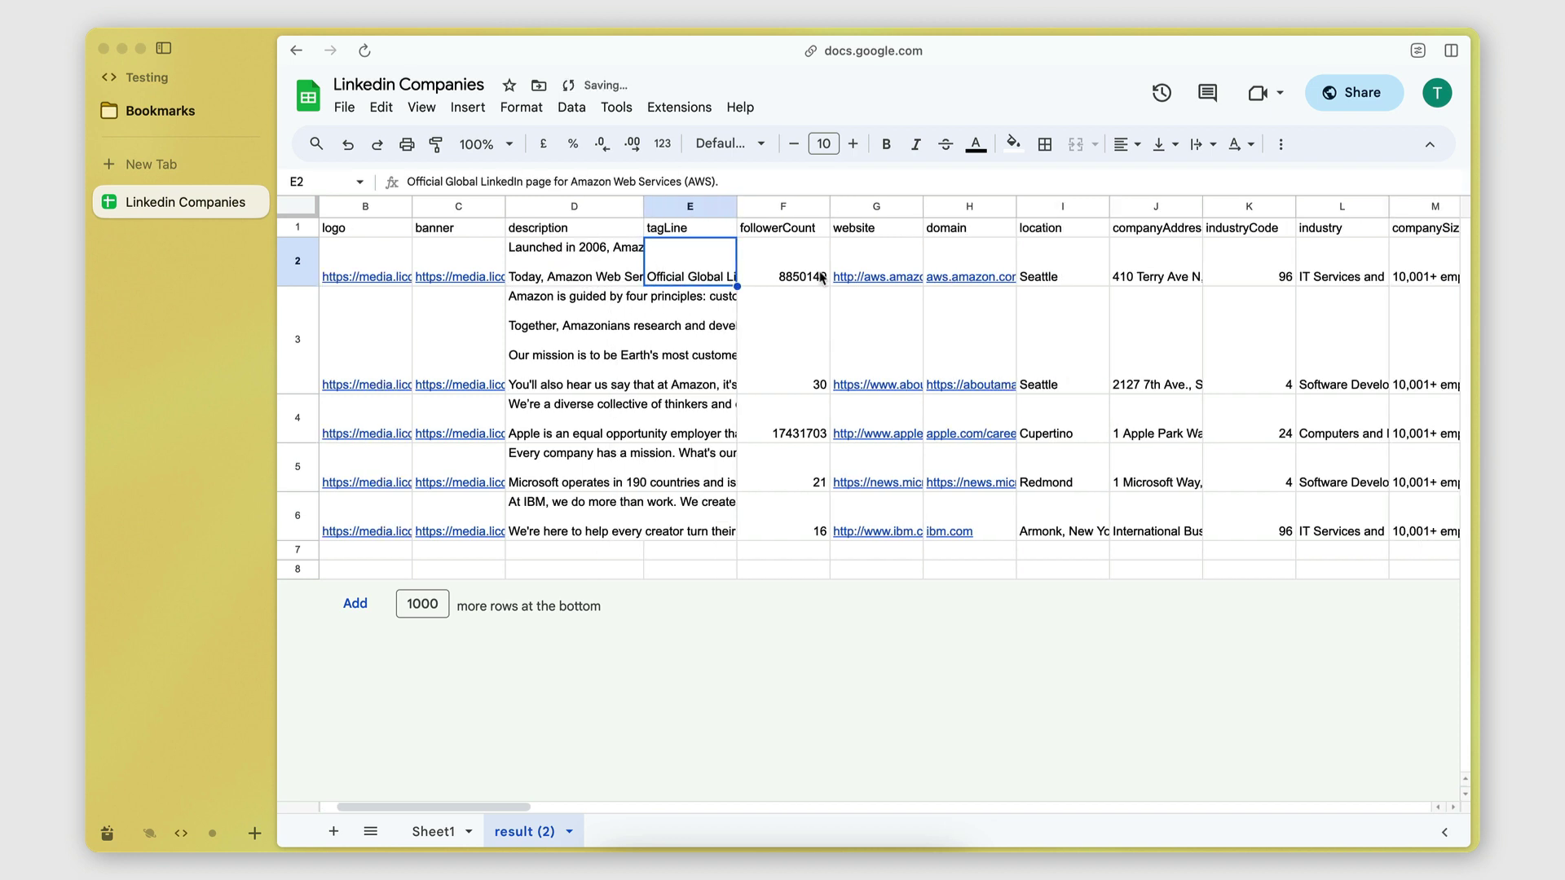
{"action": "scroll", "coordinate": [822, 278], "scroll_direction": "right", "scroll_amount": 3}
{"action": "scroll", "coordinate": [796, 278], "scroll_direction": "right", "scroll_amount": 2}
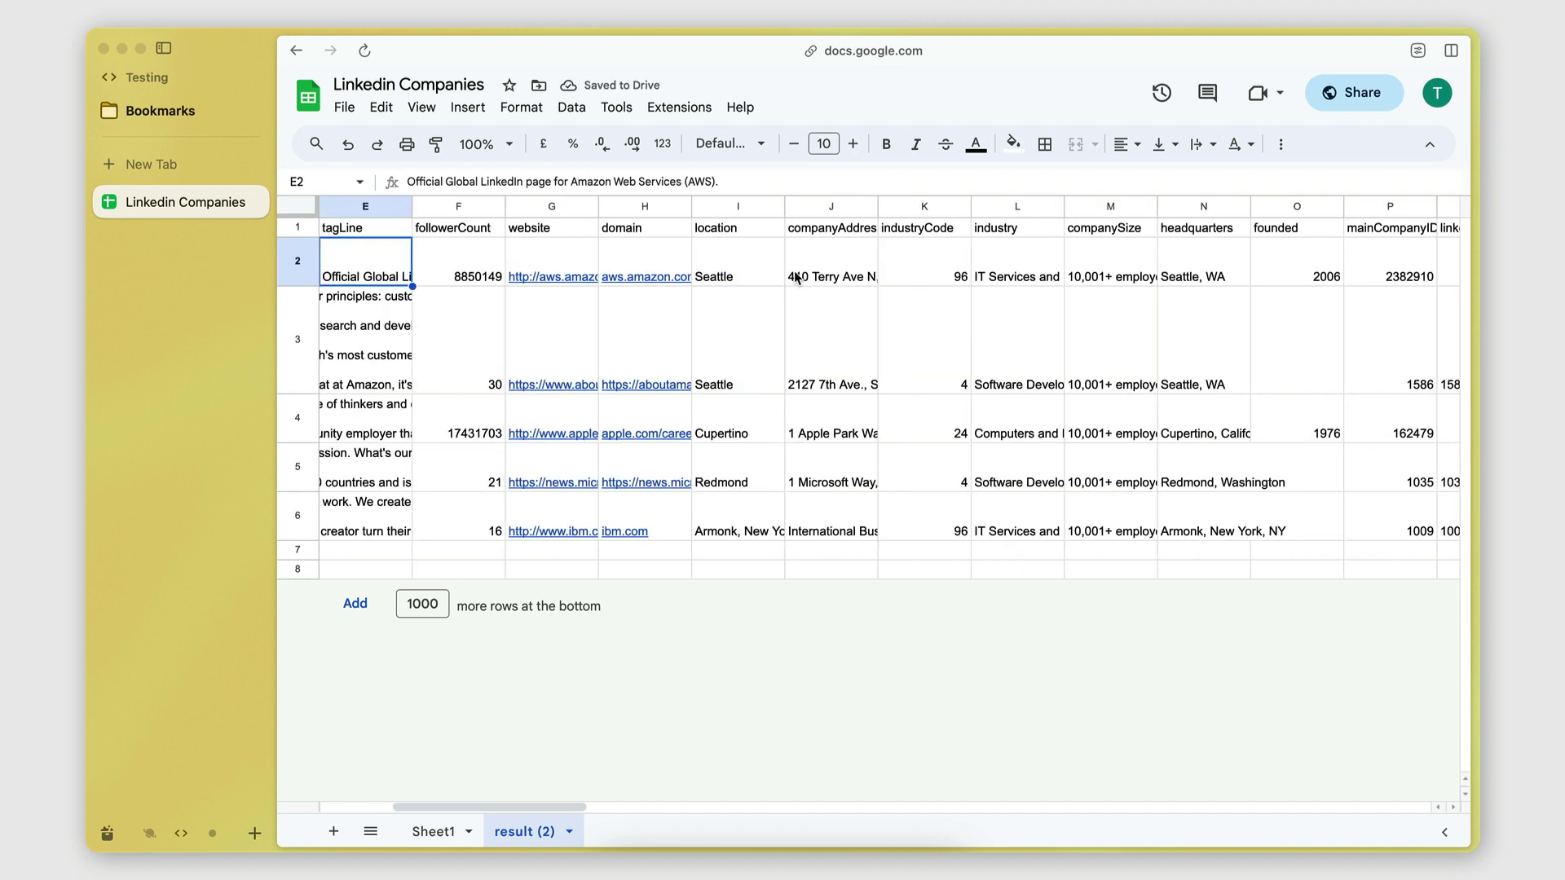
{"action": "scroll", "coordinate": [765, 334], "scroll_direction": "right", "scroll_amount": 2}
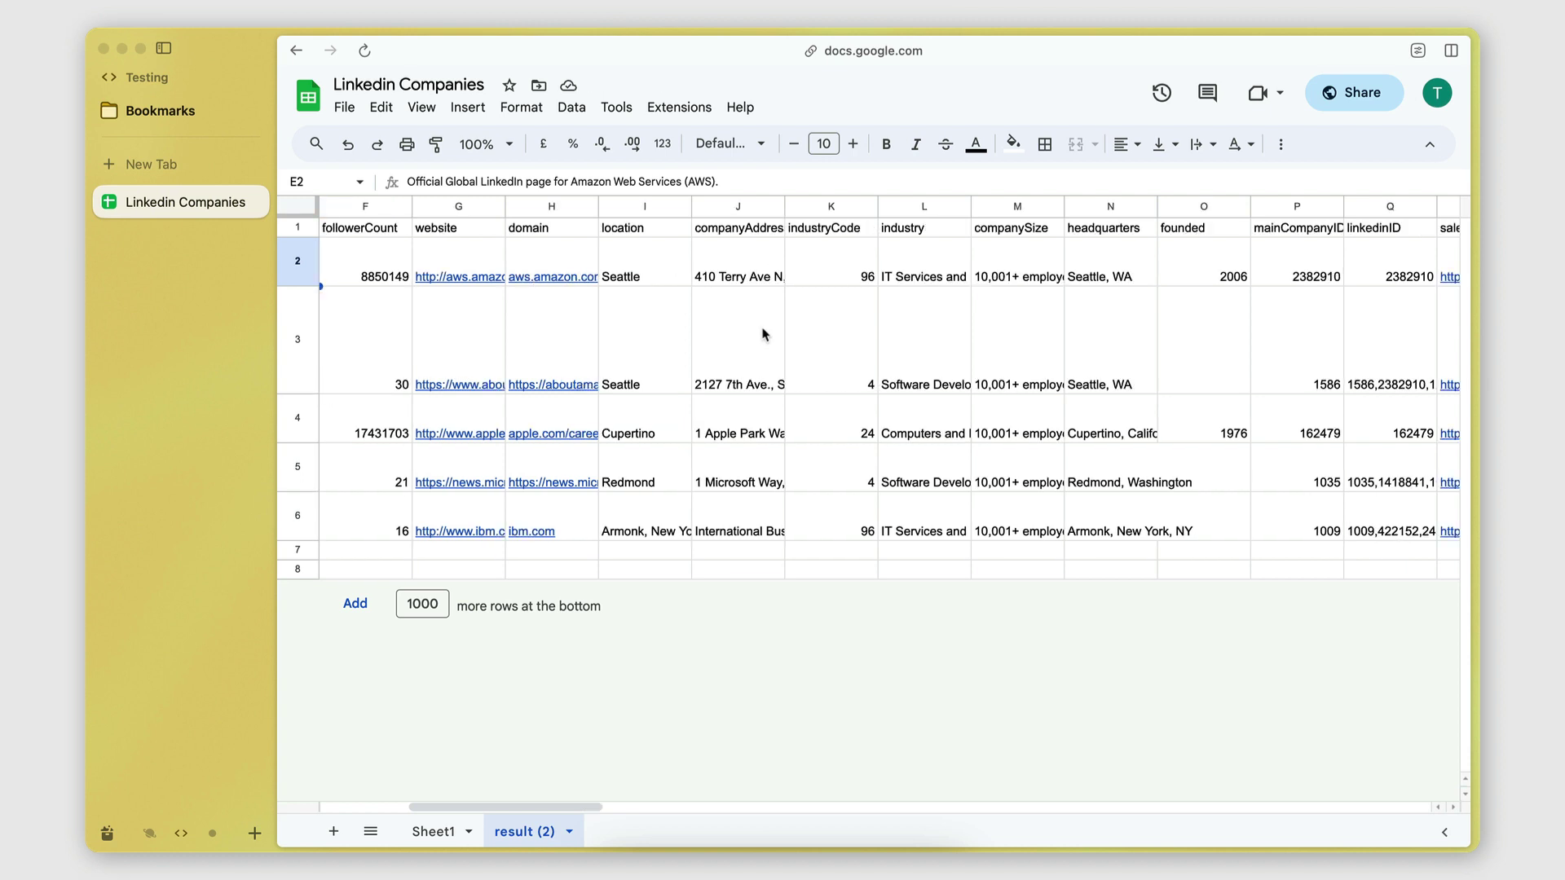
{"action": "scroll", "coordinate": [734, 340], "scroll_direction": "right", "scroll_amount": 2}
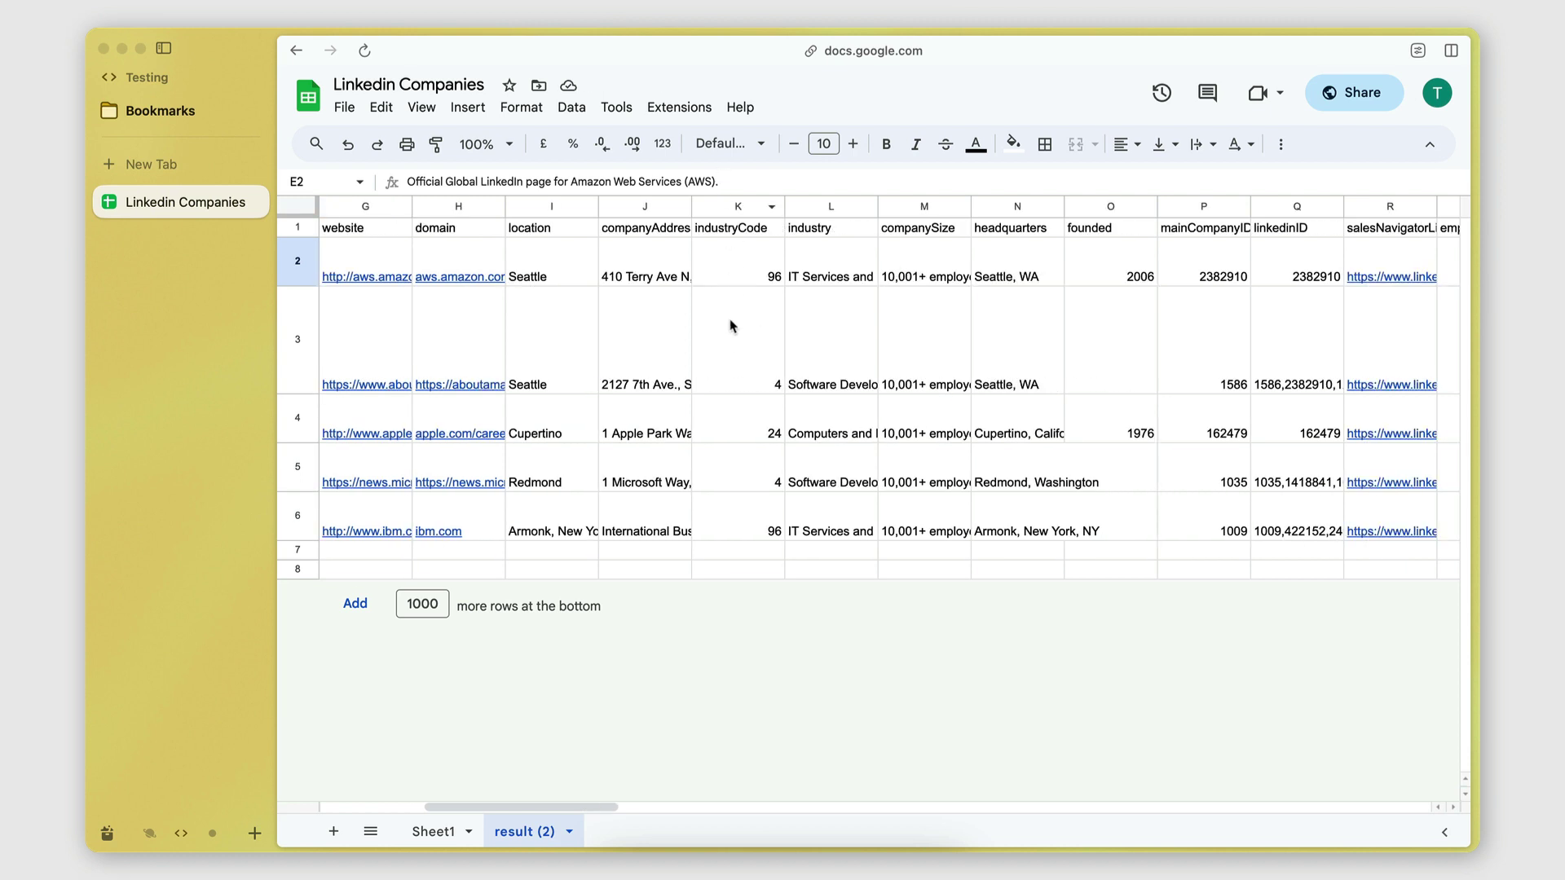
{"action": "scroll", "coordinate": [731, 319], "scroll_direction": "right", "scroll_amount": 2}
{"action": "scroll", "coordinate": [732, 365], "scroll_direction": "right", "scroll_amount": 2}
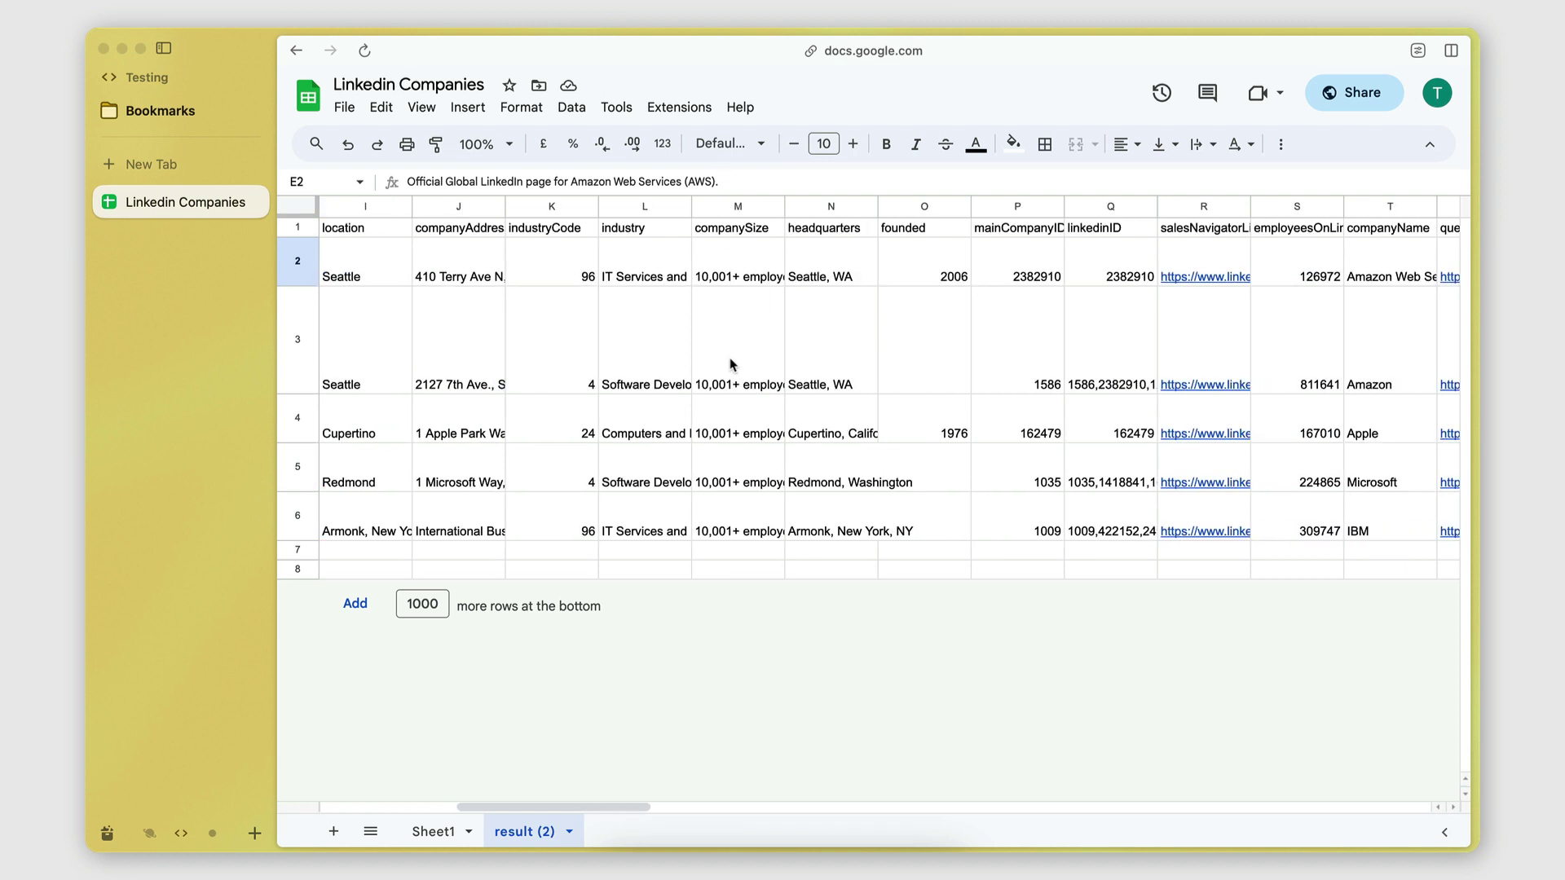
{"action": "left_click", "coordinate": [735, 229]}
{"action": "left_click", "coordinate": [805, 230]}
{"action": "scroll", "coordinate": [825, 234], "scroll_direction": "right", "scroll_amount": 2}
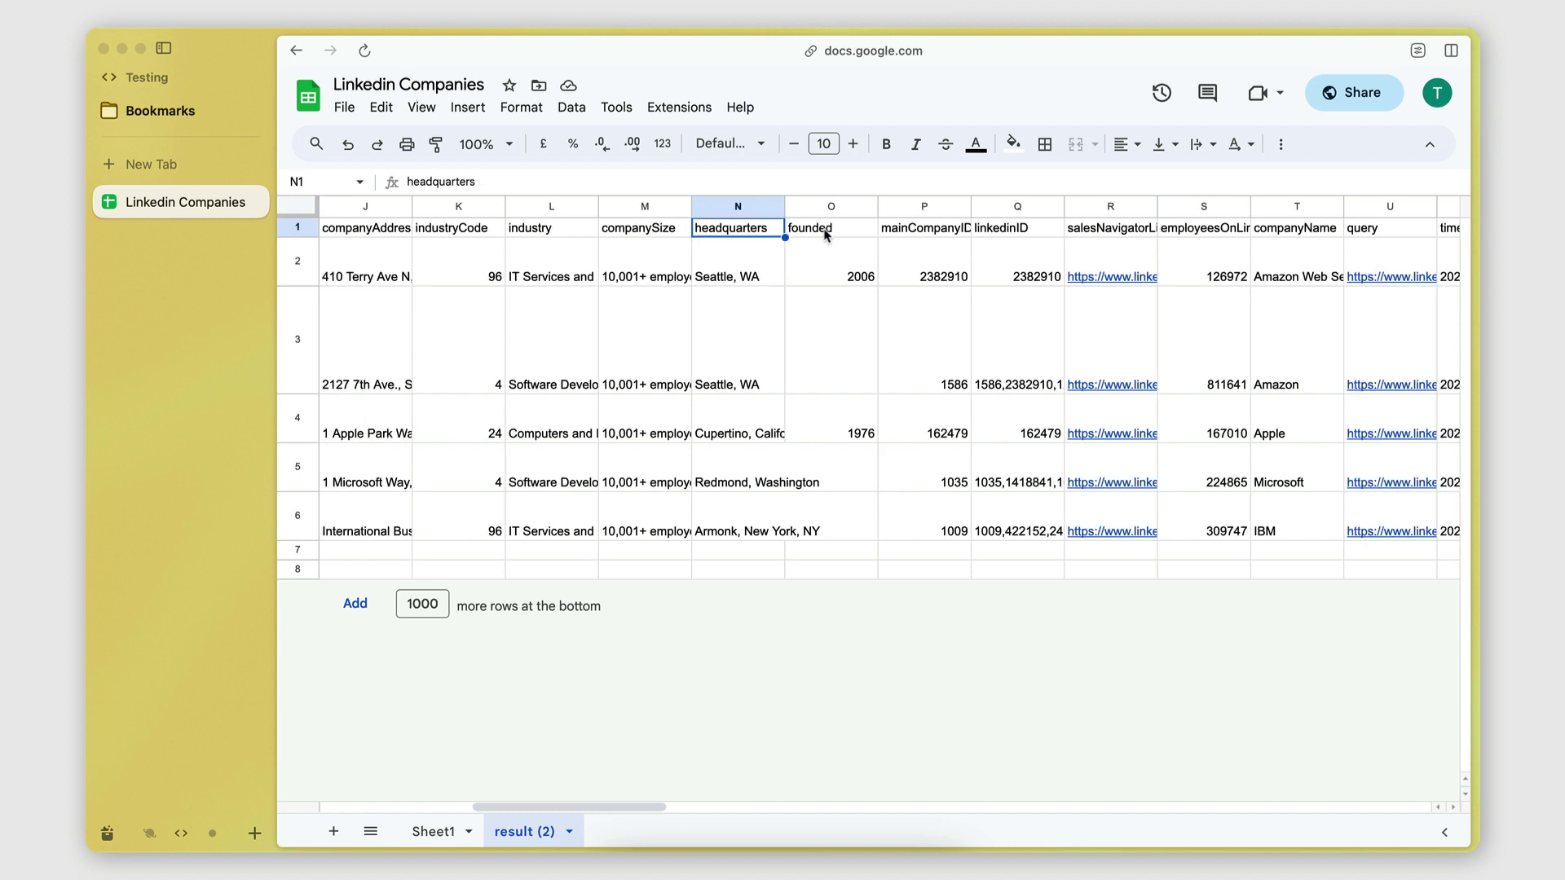
{"action": "scroll", "coordinate": [826, 234], "scroll_direction": "right", "scroll_amount": 2}
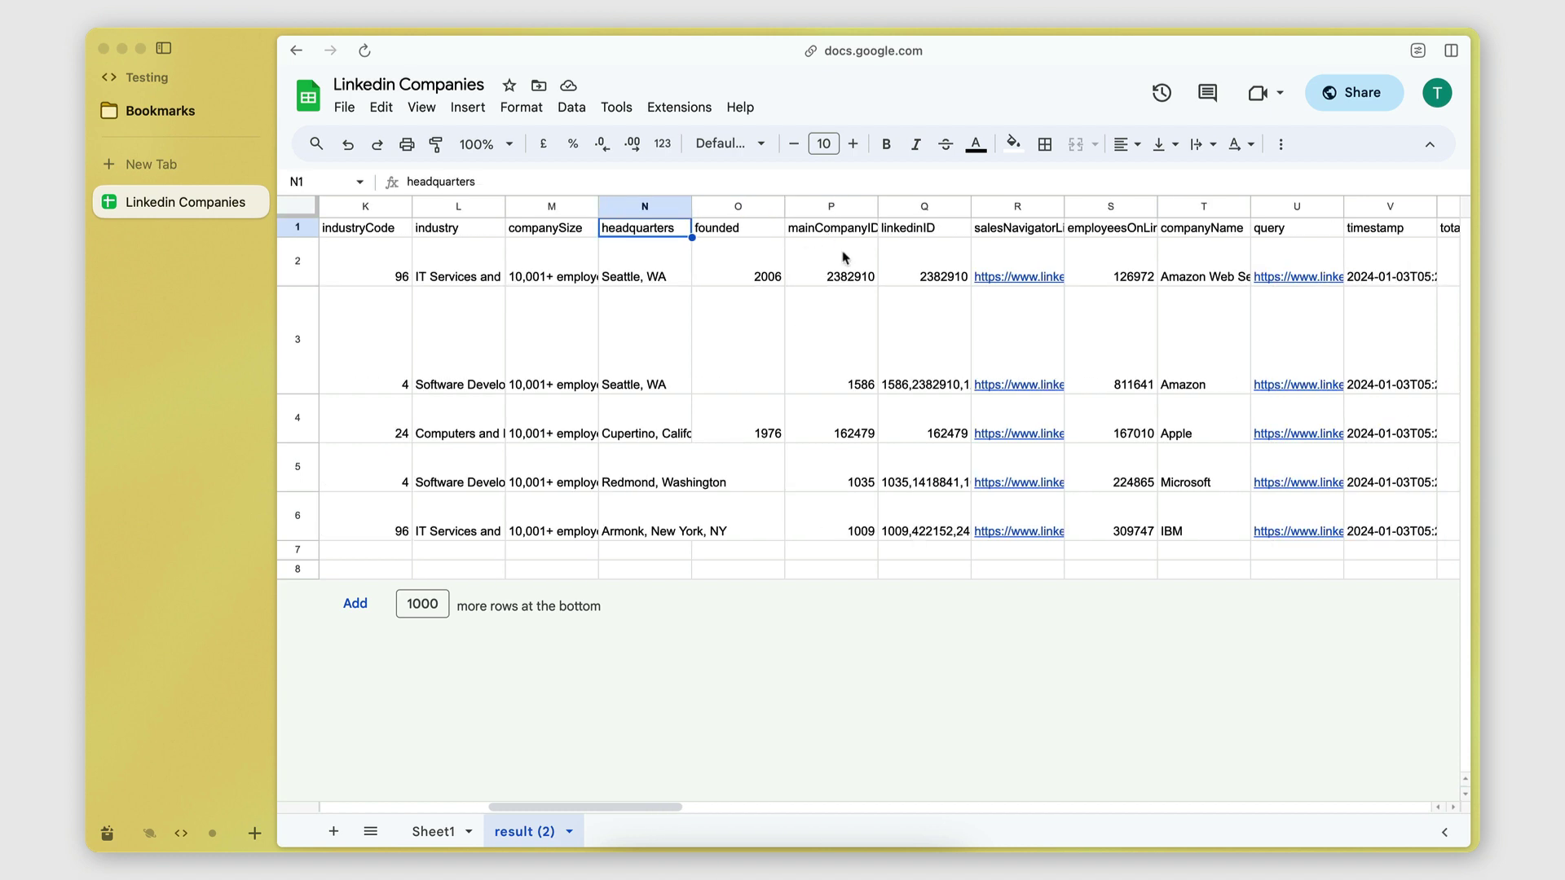
{"action": "left_click", "coordinate": [848, 236]}
{"action": "left_click", "coordinate": [928, 234]}
{"action": "scroll", "coordinate": [928, 235], "scroll_direction": "right", "scroll_amount": 2}
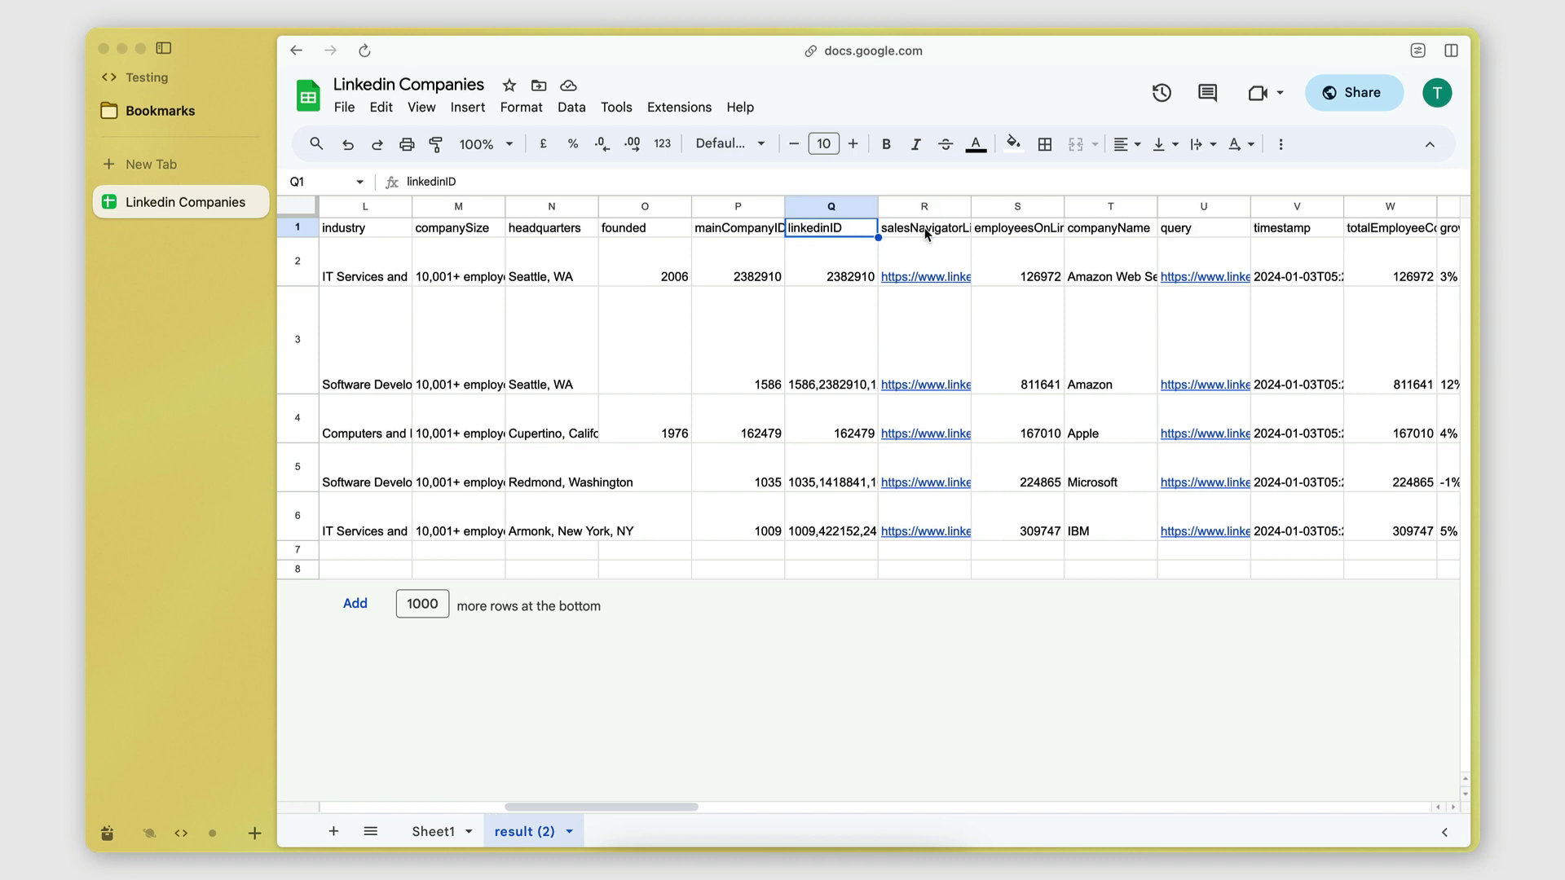
{"action": "left_click", "coordinate": [873, 235]}
{"action": "left_click_drag", "start_coordinate": [878, 209], "coordinate": [1043, 206]}
- Scroll across the remaining growth, tenure and employee distribution columns and back
{"action": "scroll", "coordinate": [1023, 406], "scroll_direction": "right", "scroll_amount": 2}
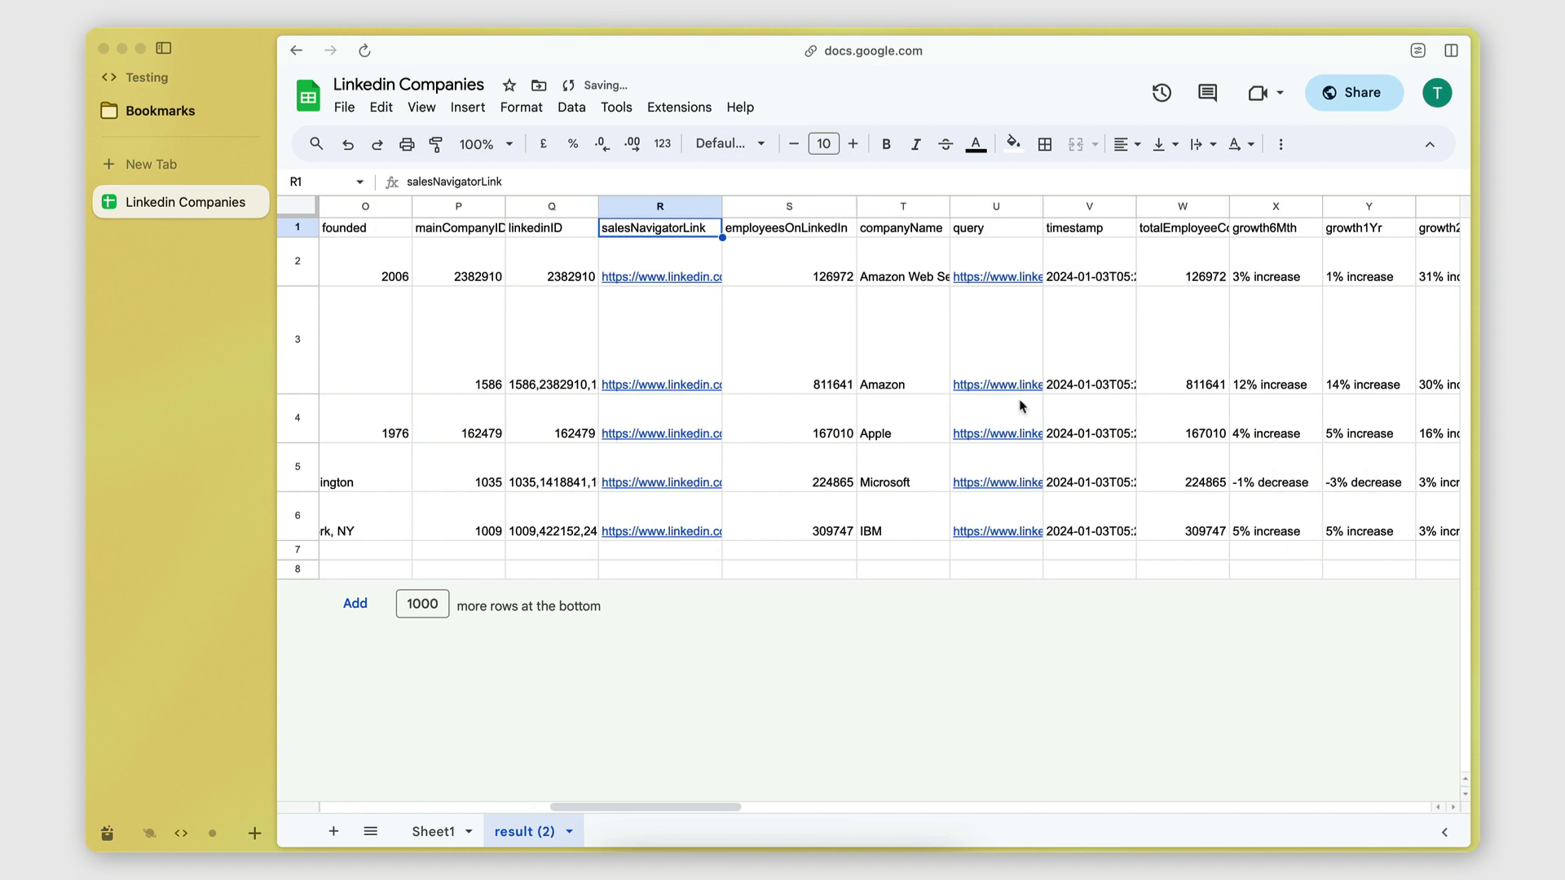
{"action": "scroll", "coordinate": [989, 422], "scroll_direction": "right", "scroll_amount": 4}
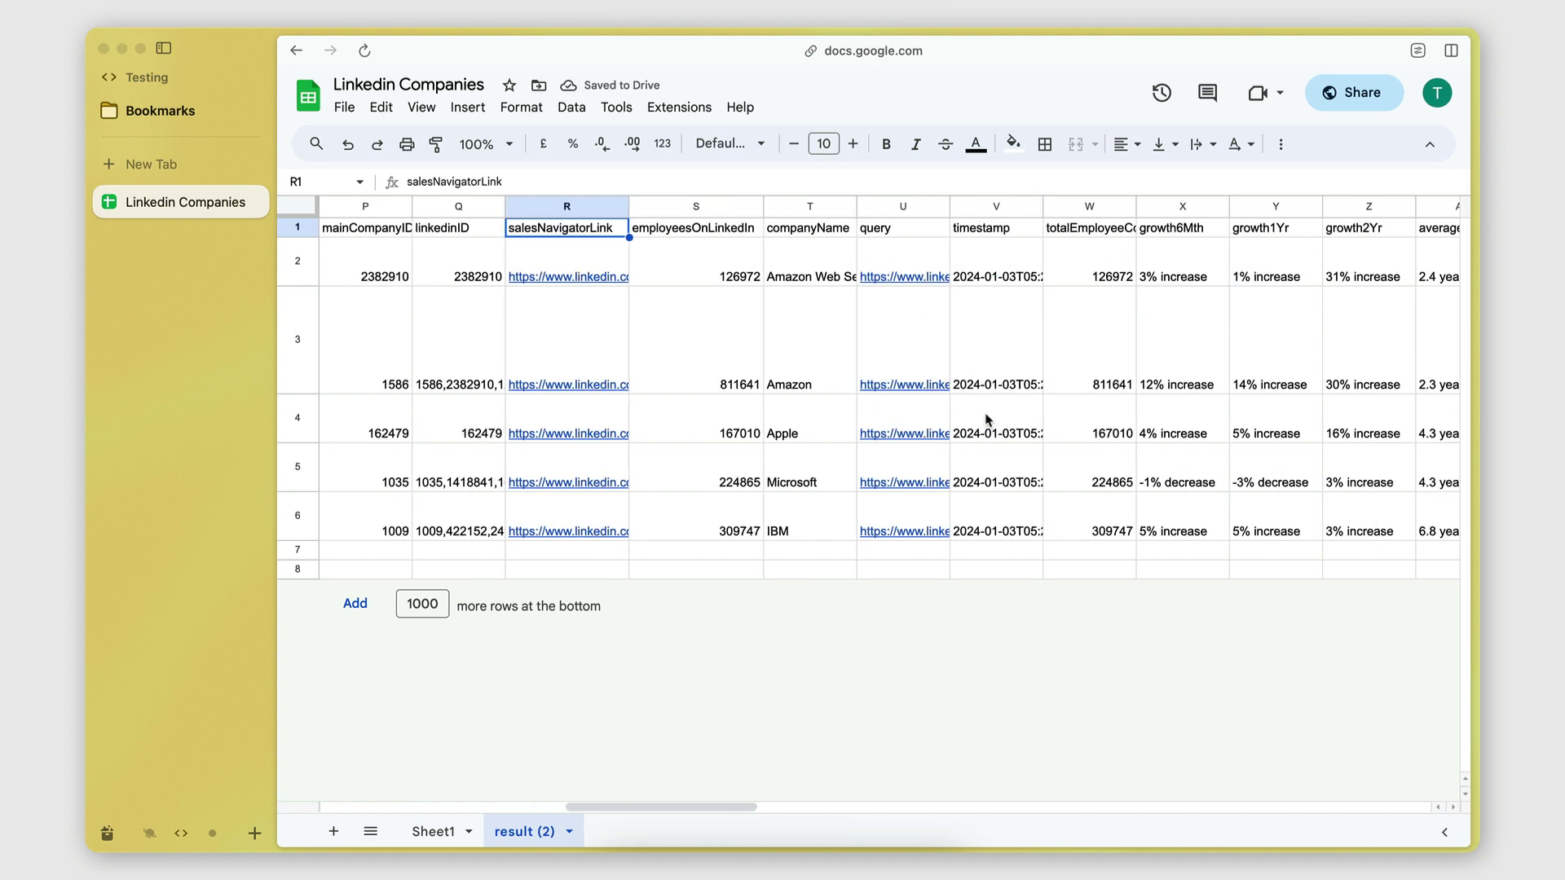
{"action": "scroll", "coordinate": [937, 336], "scroll_direction": "right", "scroll_amount": 1}
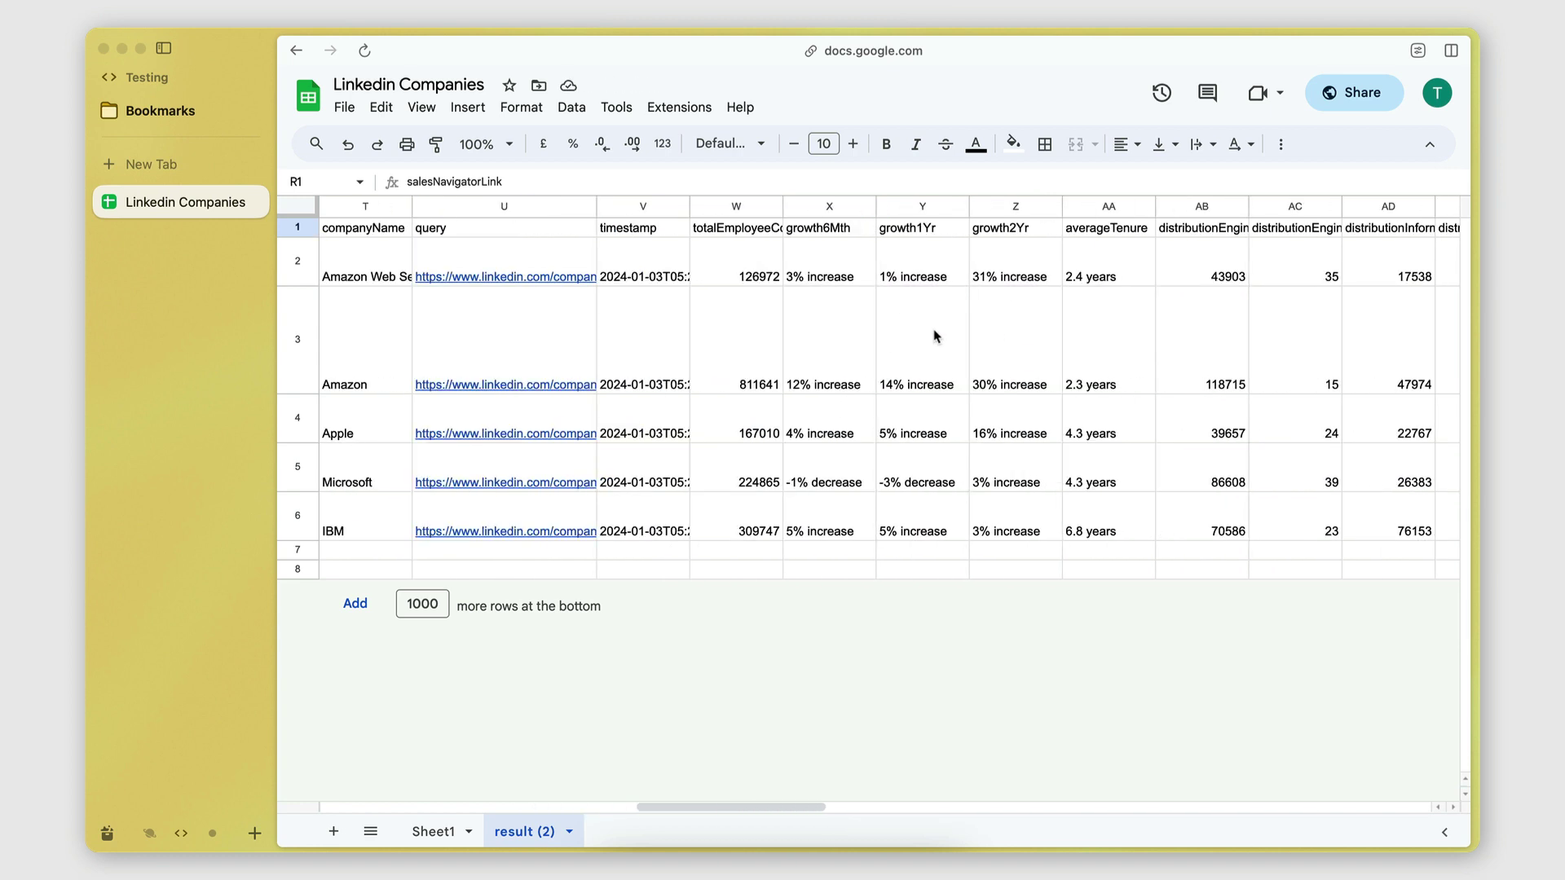
{"action": "scroll", "coordinate": [934, 366], "scroll_direction": "right", "scroll_amount": 2}
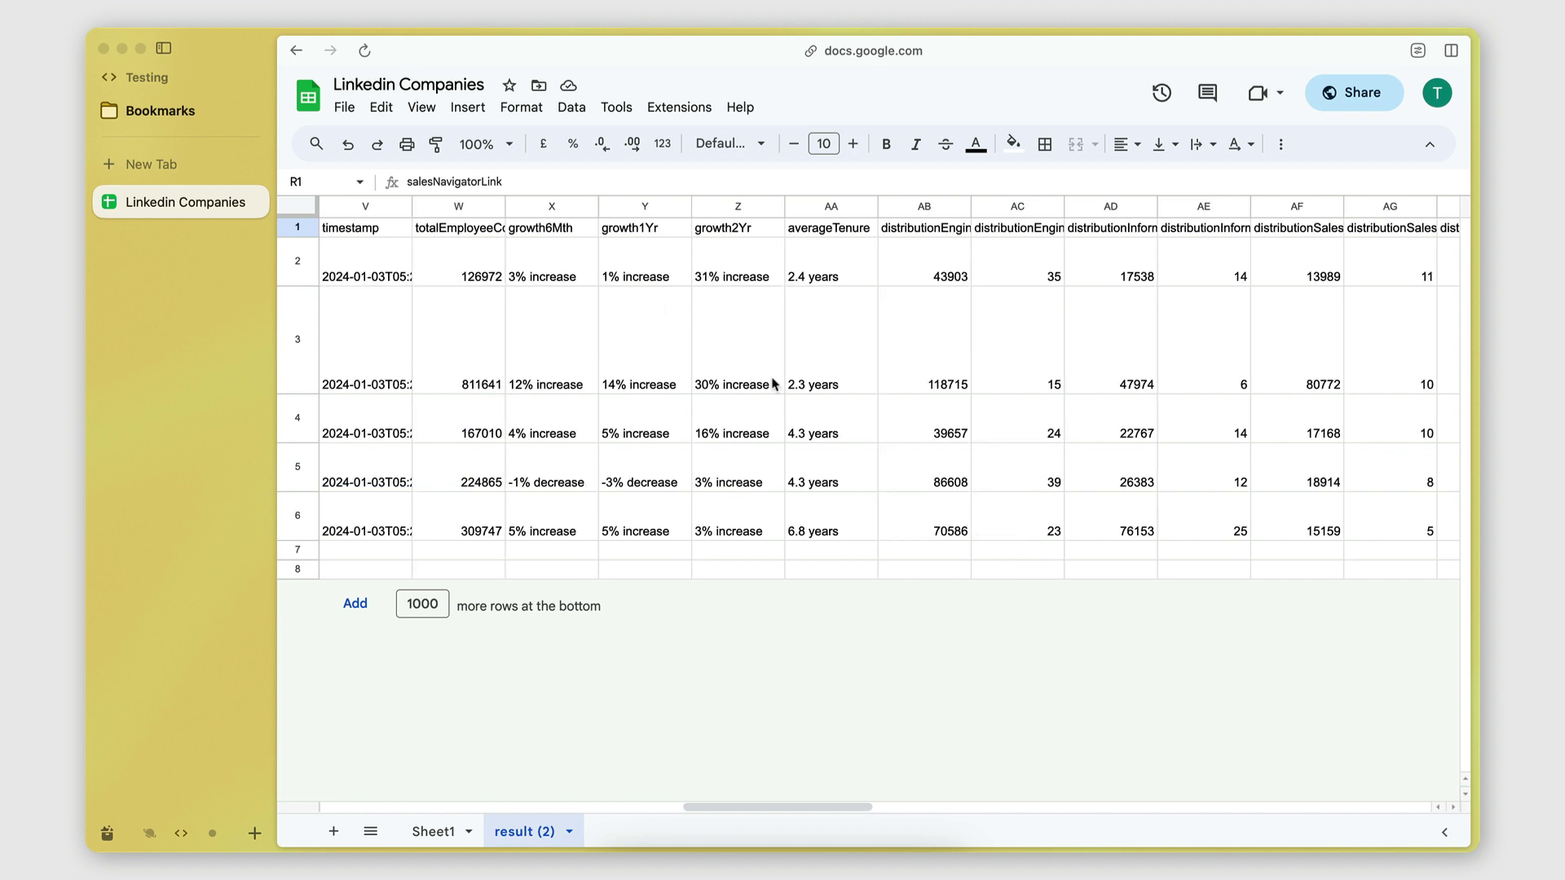
{"action": "scroll", "coordinate": [888, 420], "scroll_direction": "right", "scroll_amount": 13}
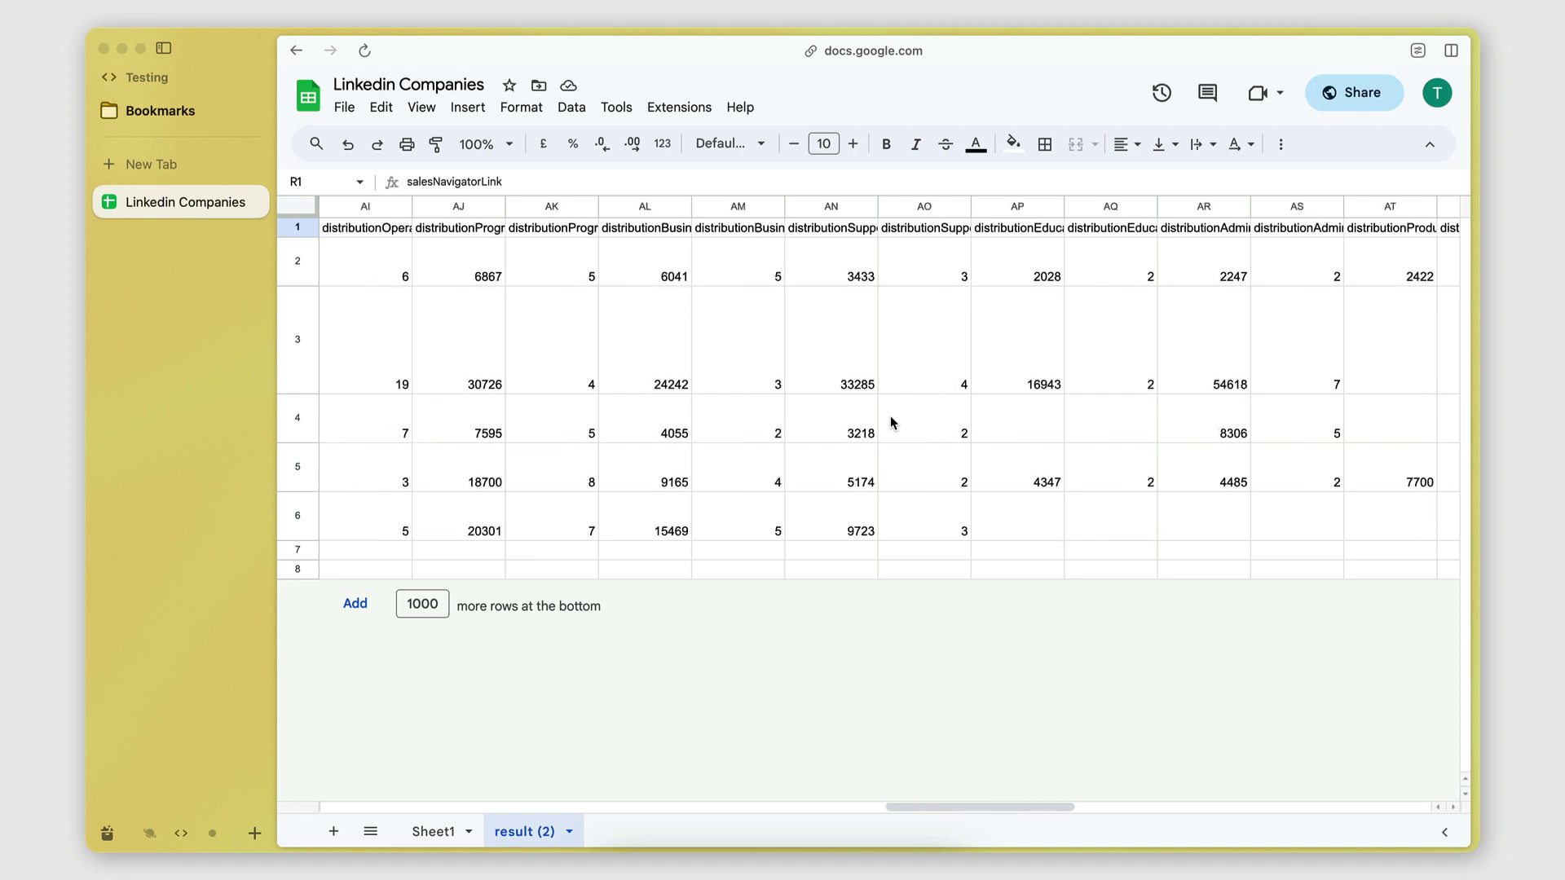
{"action": "scroll", "coordinate": [891, 422], "scroll_direction": "right", "scroll_amount": 13}
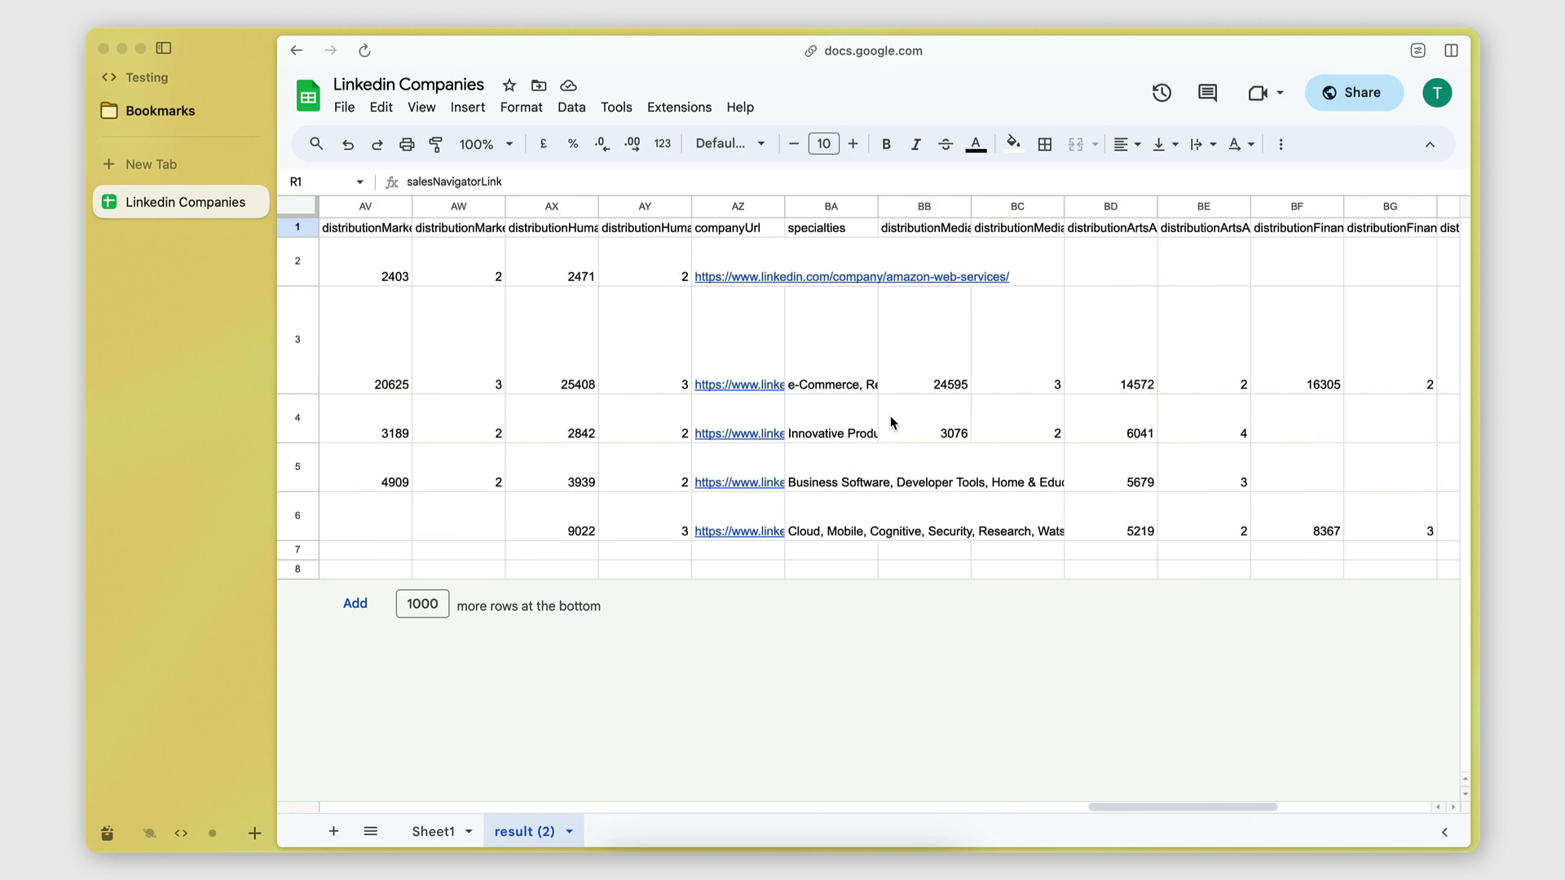
{"action": "scroll", "coordinate": [891, 422], "scroll_direction": "right", "scroll_amount": 10}
{"action": "scroll", "coordinate": [891, 423], "scroll_direction": "left", "scroll_amount": 4}
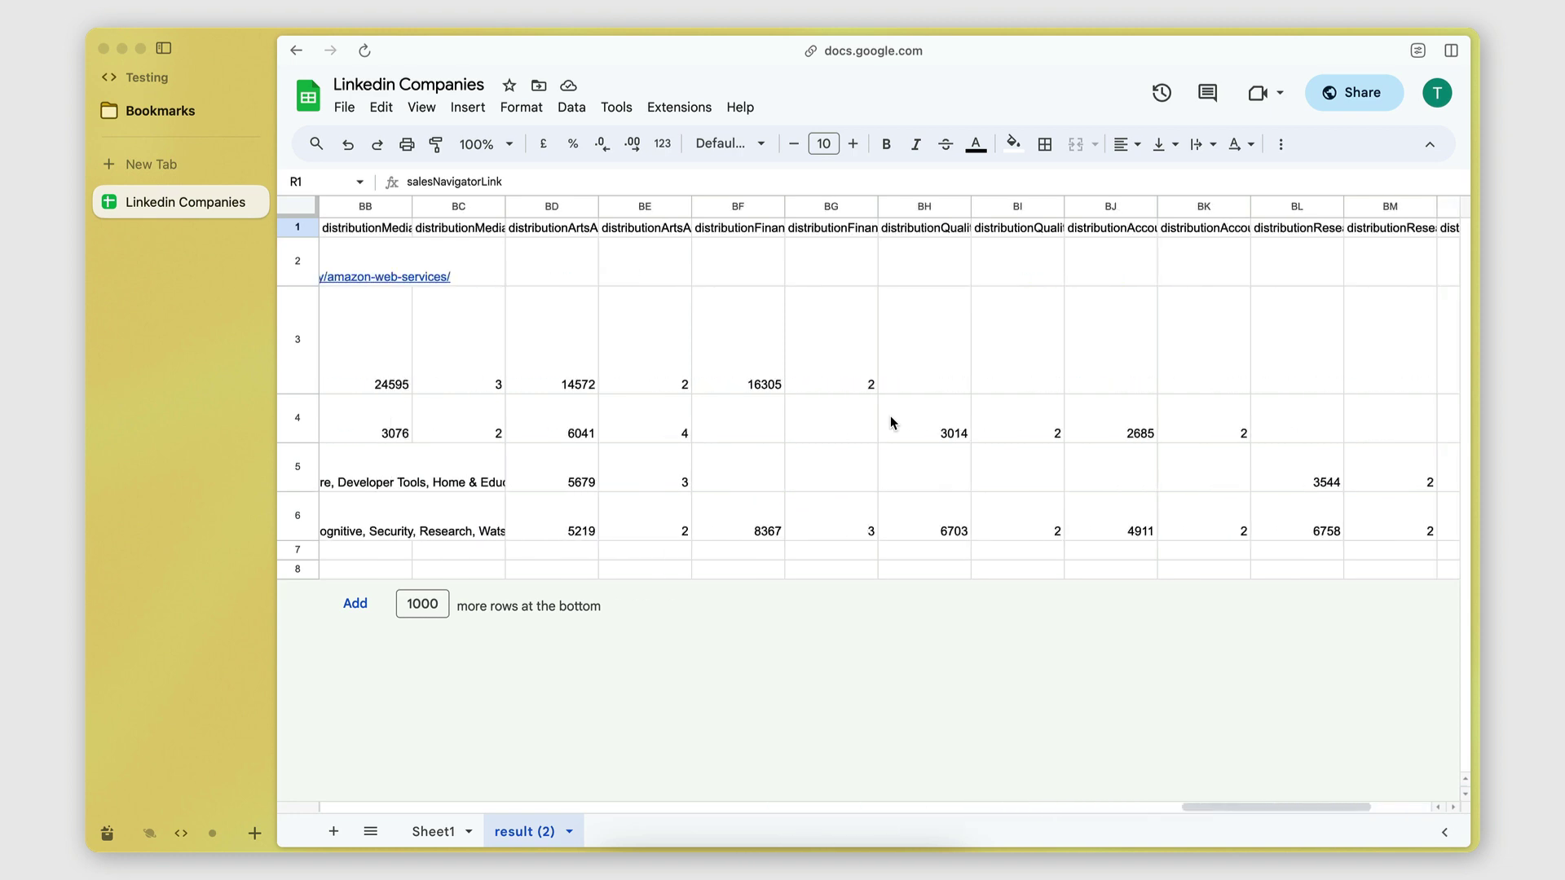
{"action": "scroll", "coordinate": [891, 421], "scroll_direction": "left", "scroll_amount": 20}
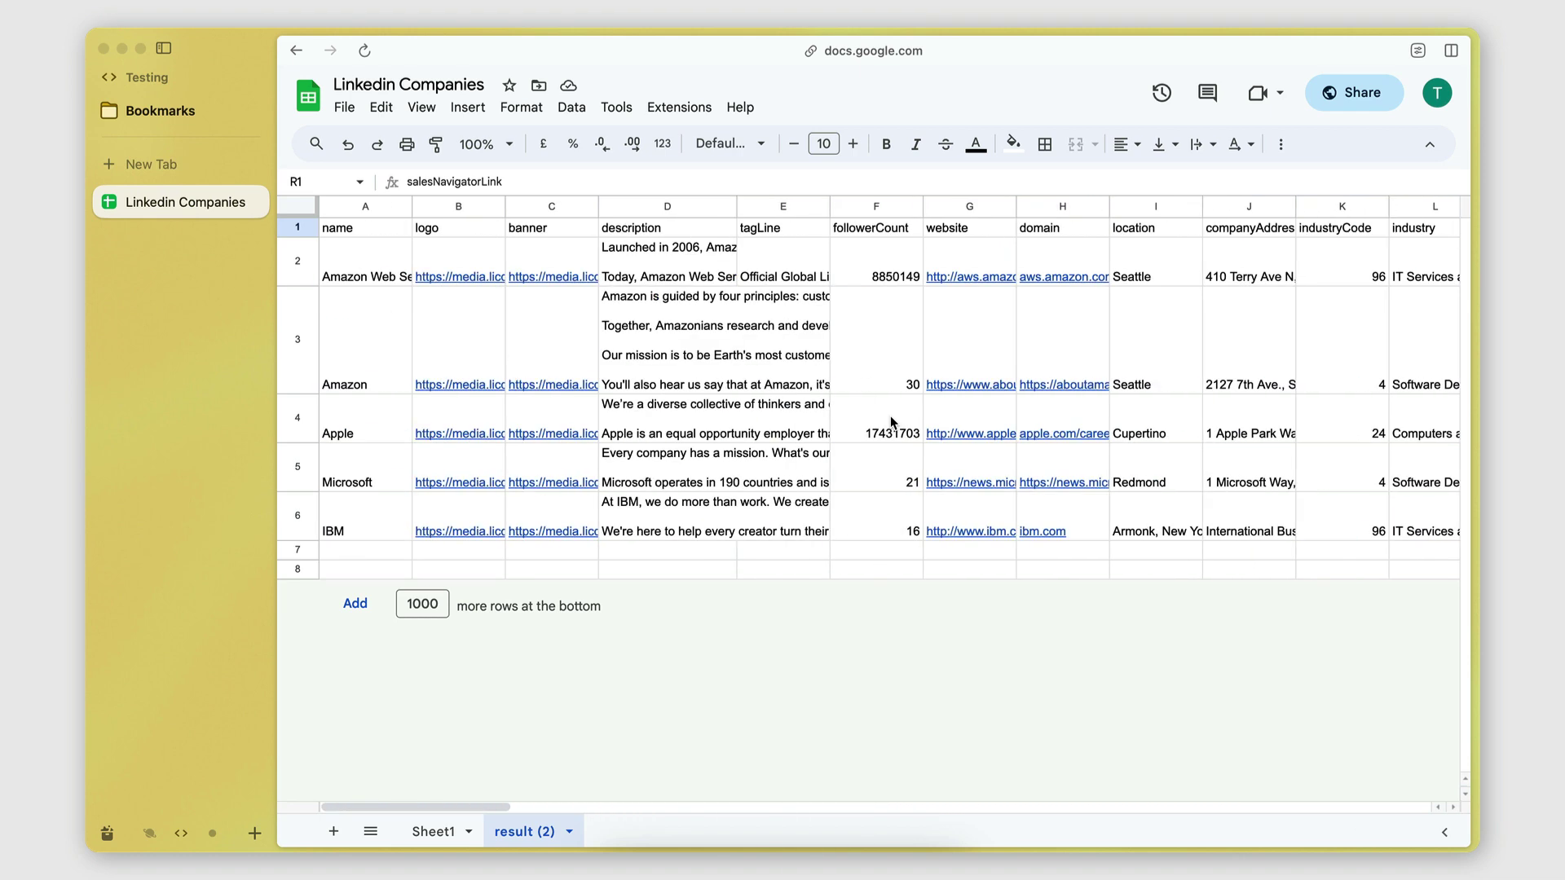
{"action": "left_click", "coordinate": [987, 725]}
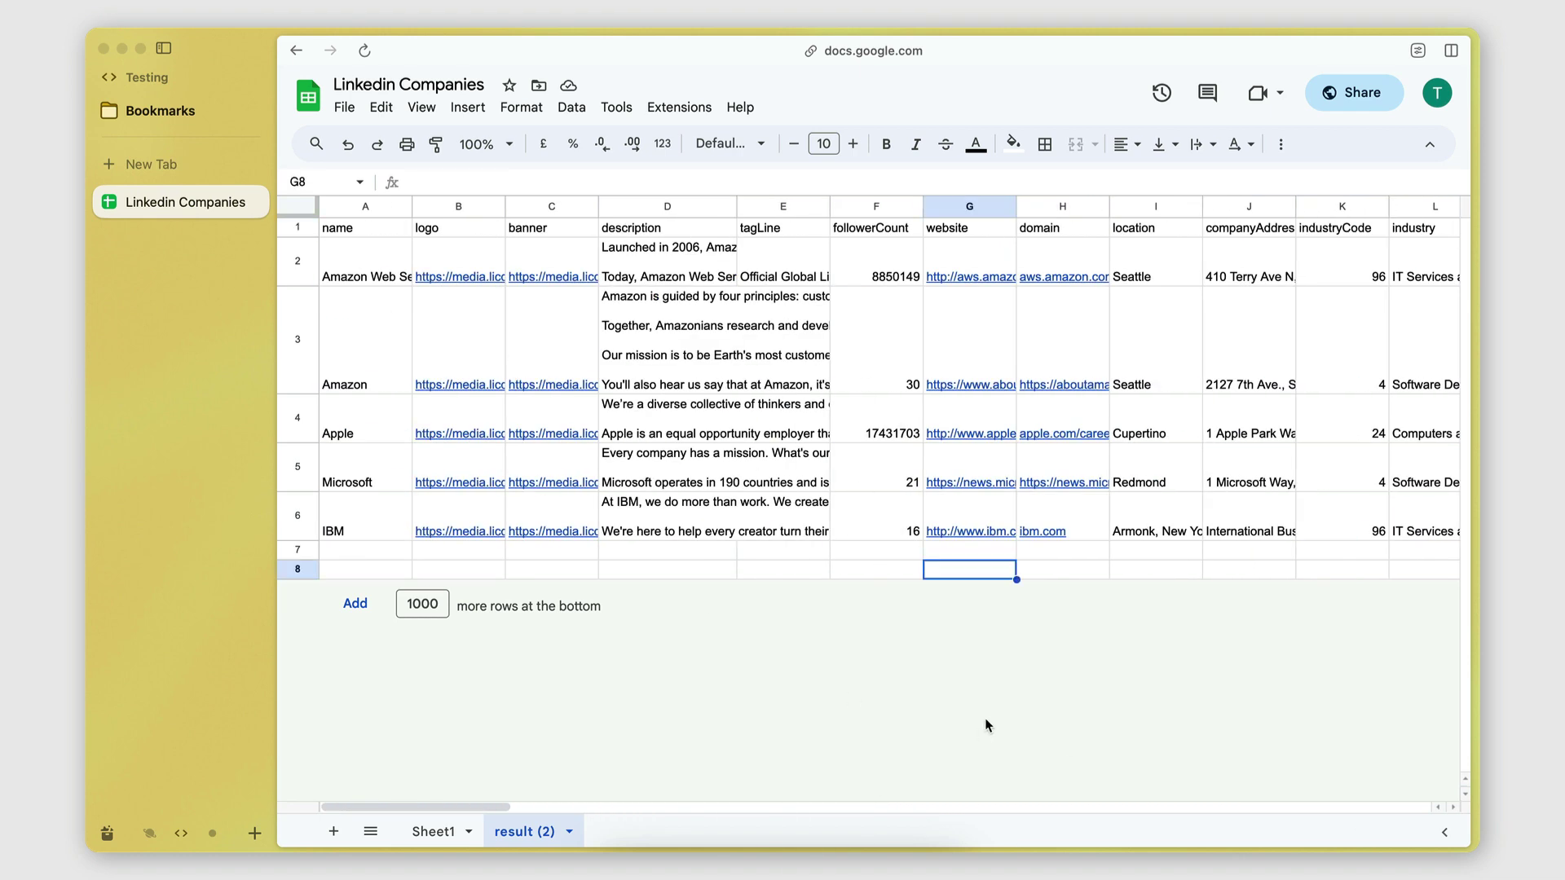